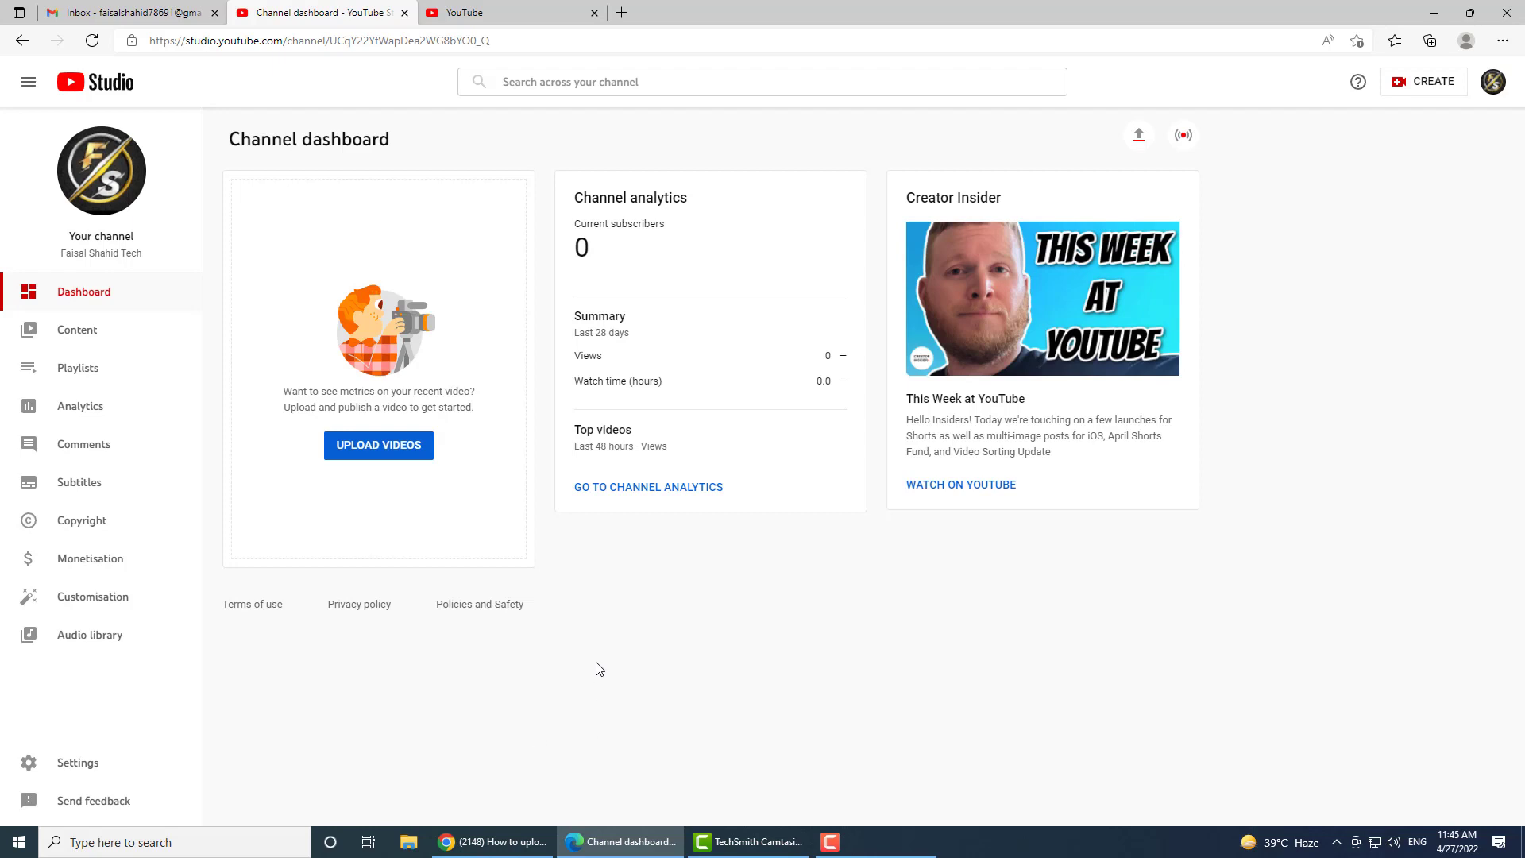
Step: Start a new video upload from the dashboard, then move to the YouTube tab's search box
click(1492, 81)
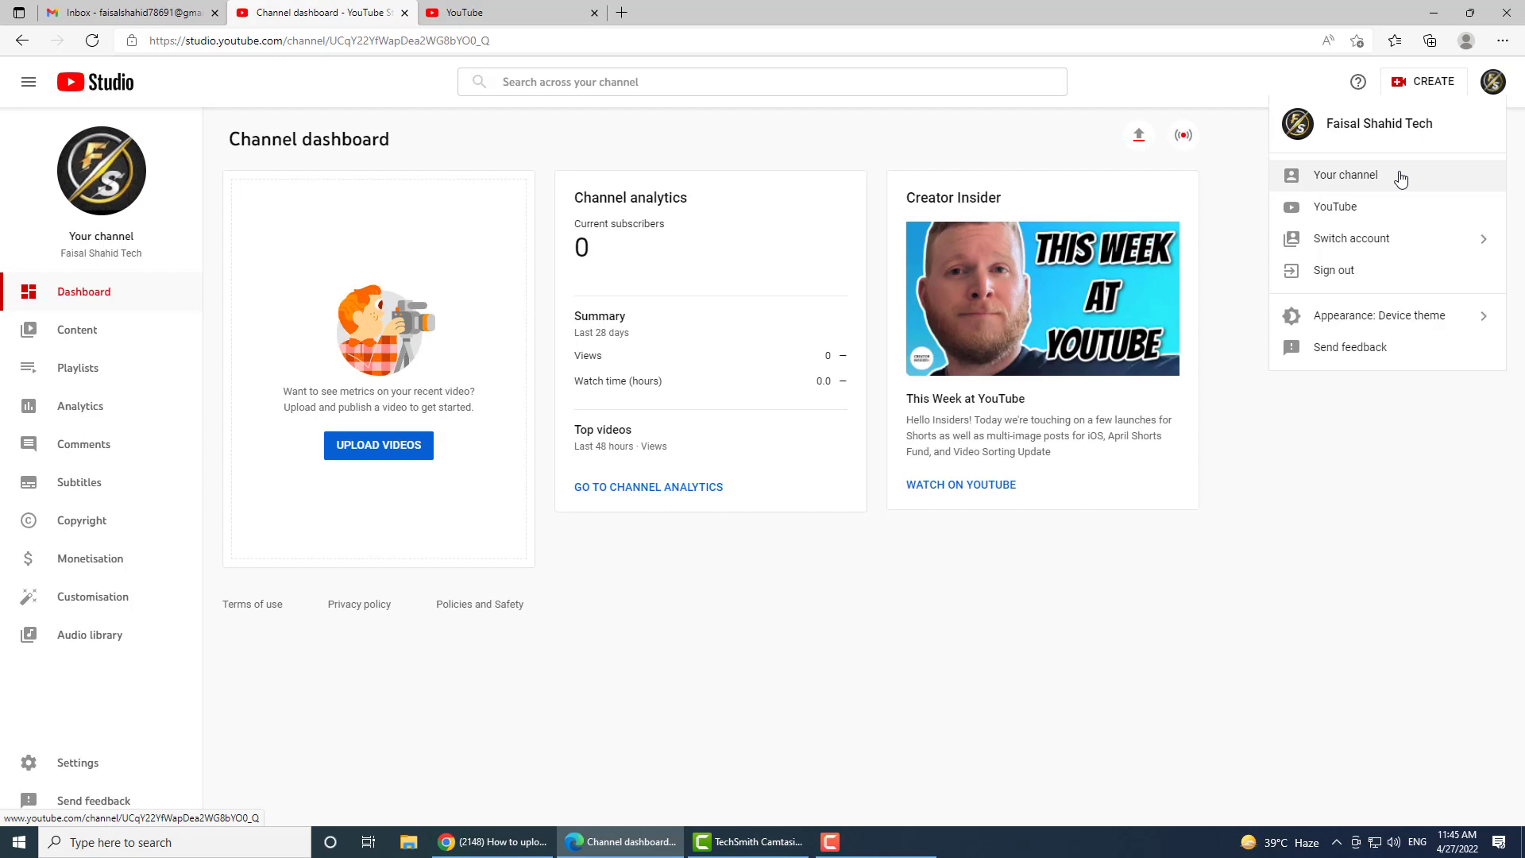
click(708, 622)
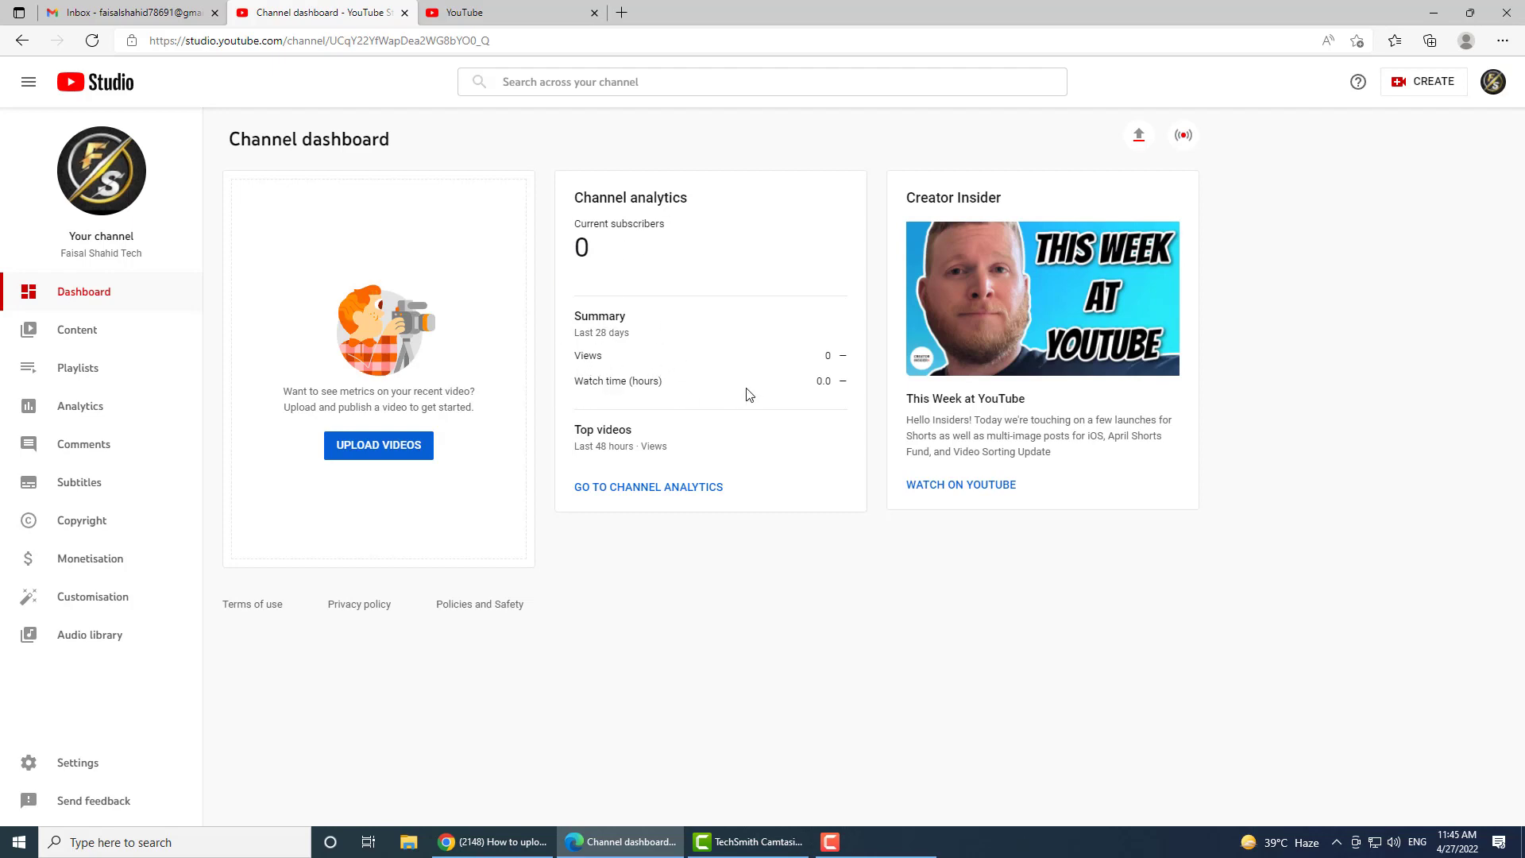
click(378, 451)
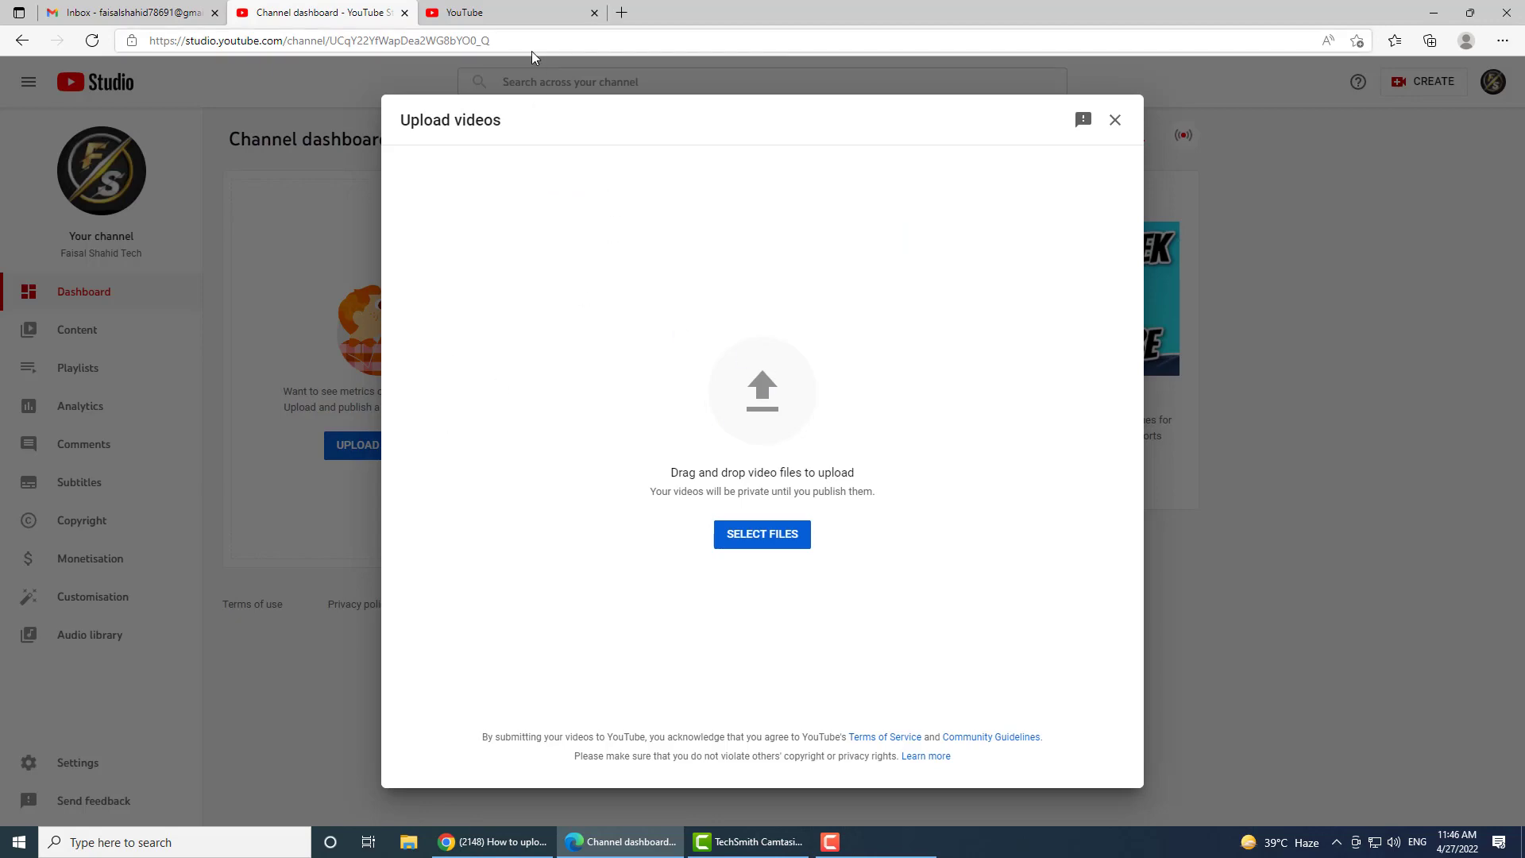
click(530, 11)
click(621, 79)
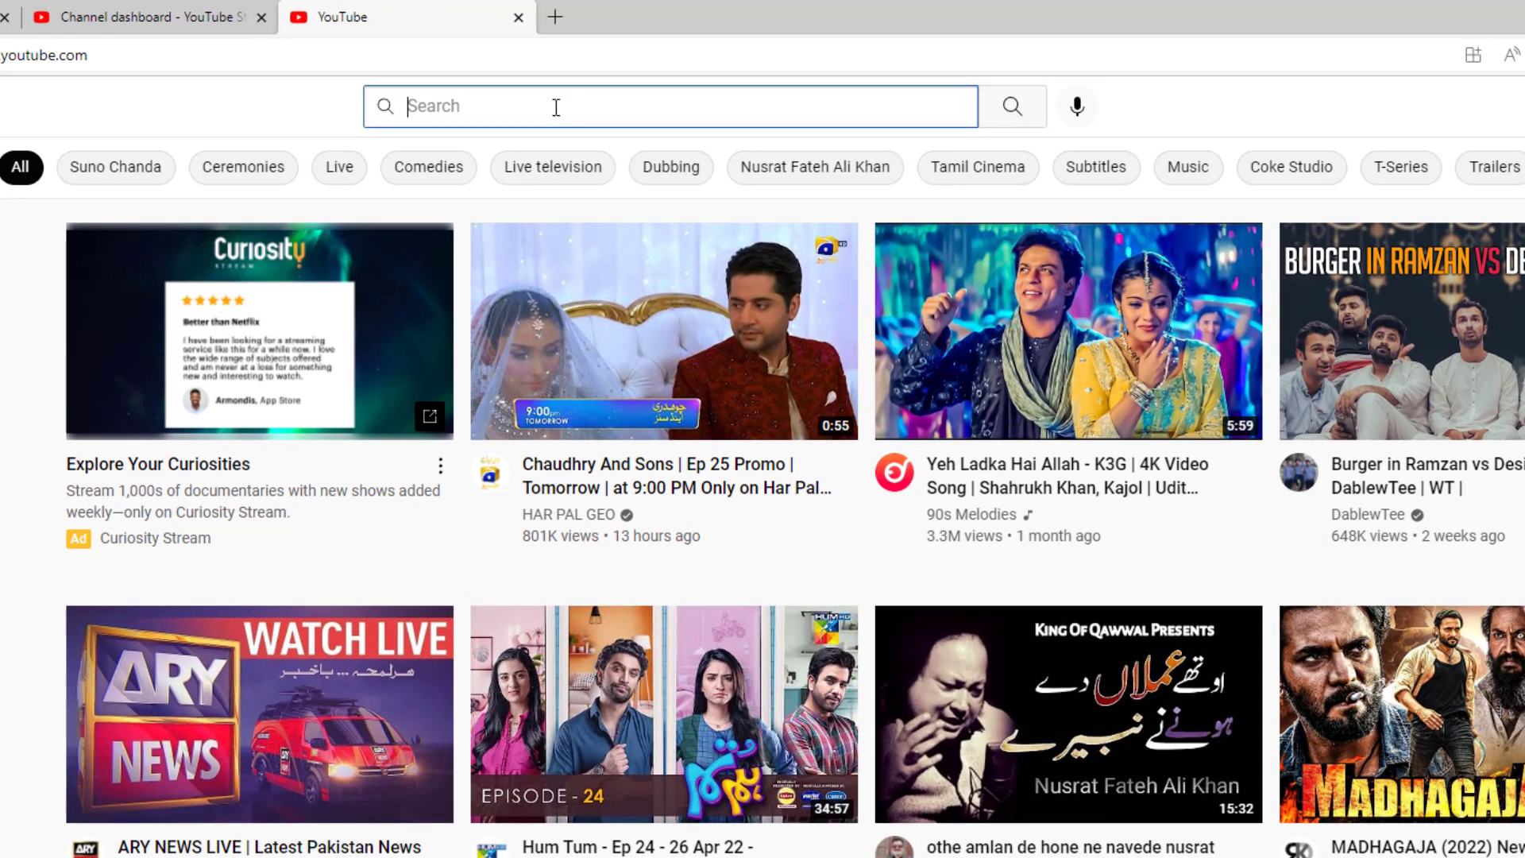
Step: Search YouTube for 'how to upload' to see title suggestions
text(how to up)
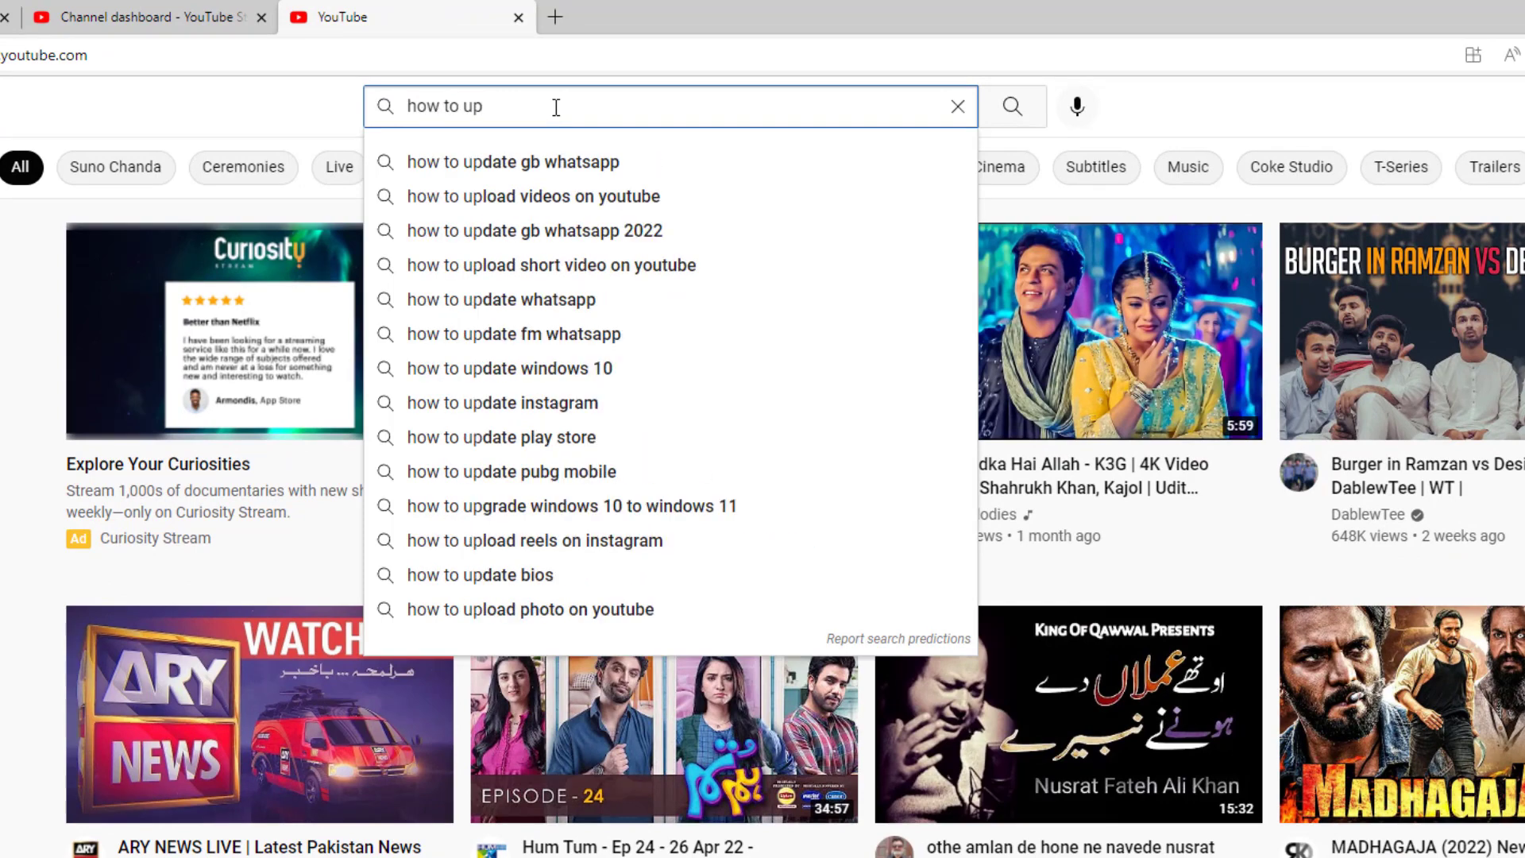
text(load)
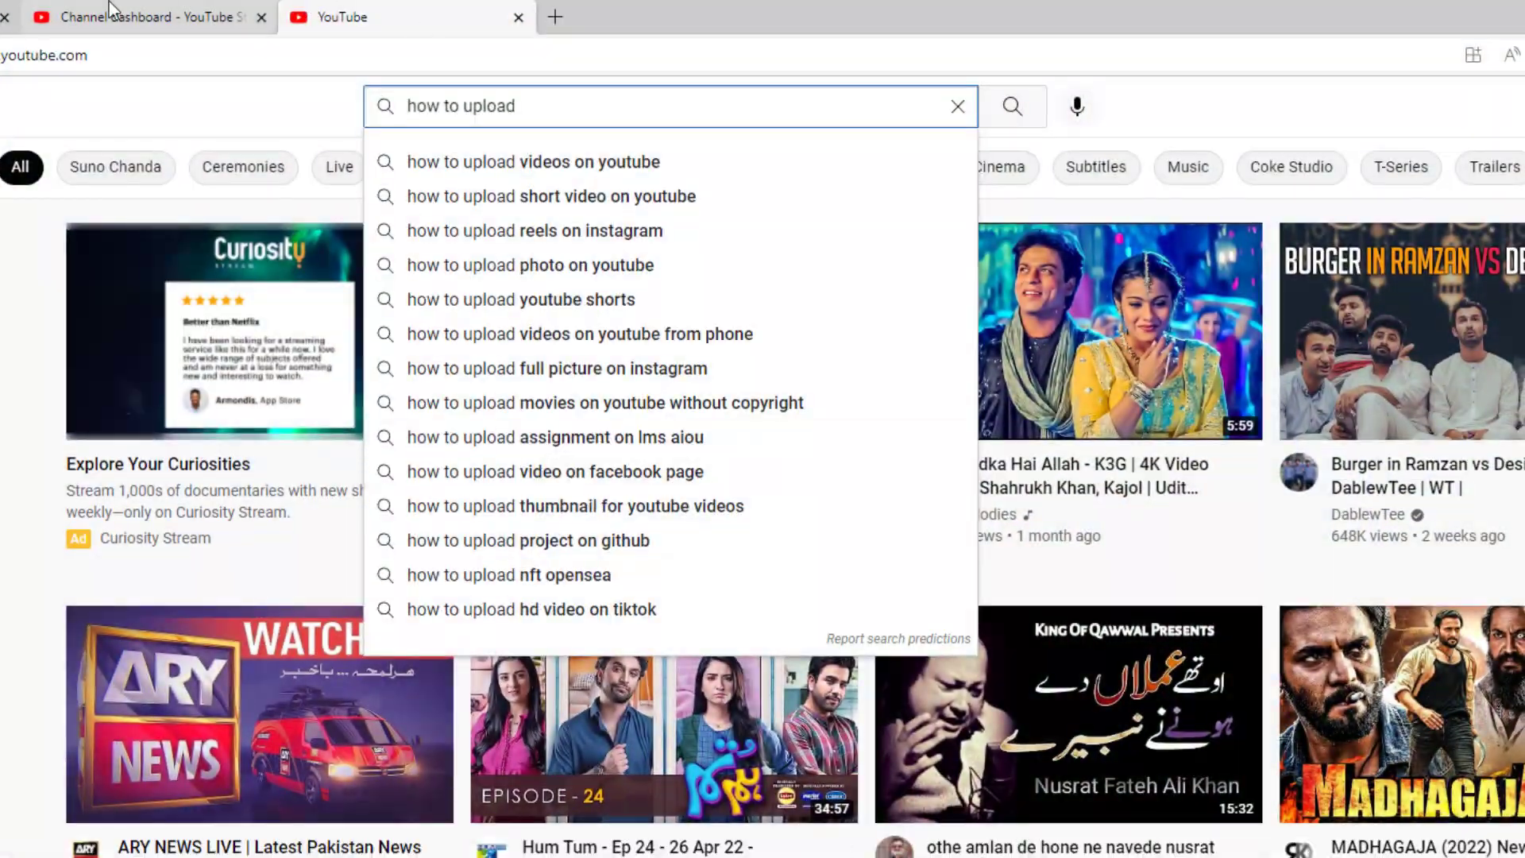
Step: Upload 'How to create YouTube channel on PC or Laptop in 2022.mp4' from its folder
click(142, 17)
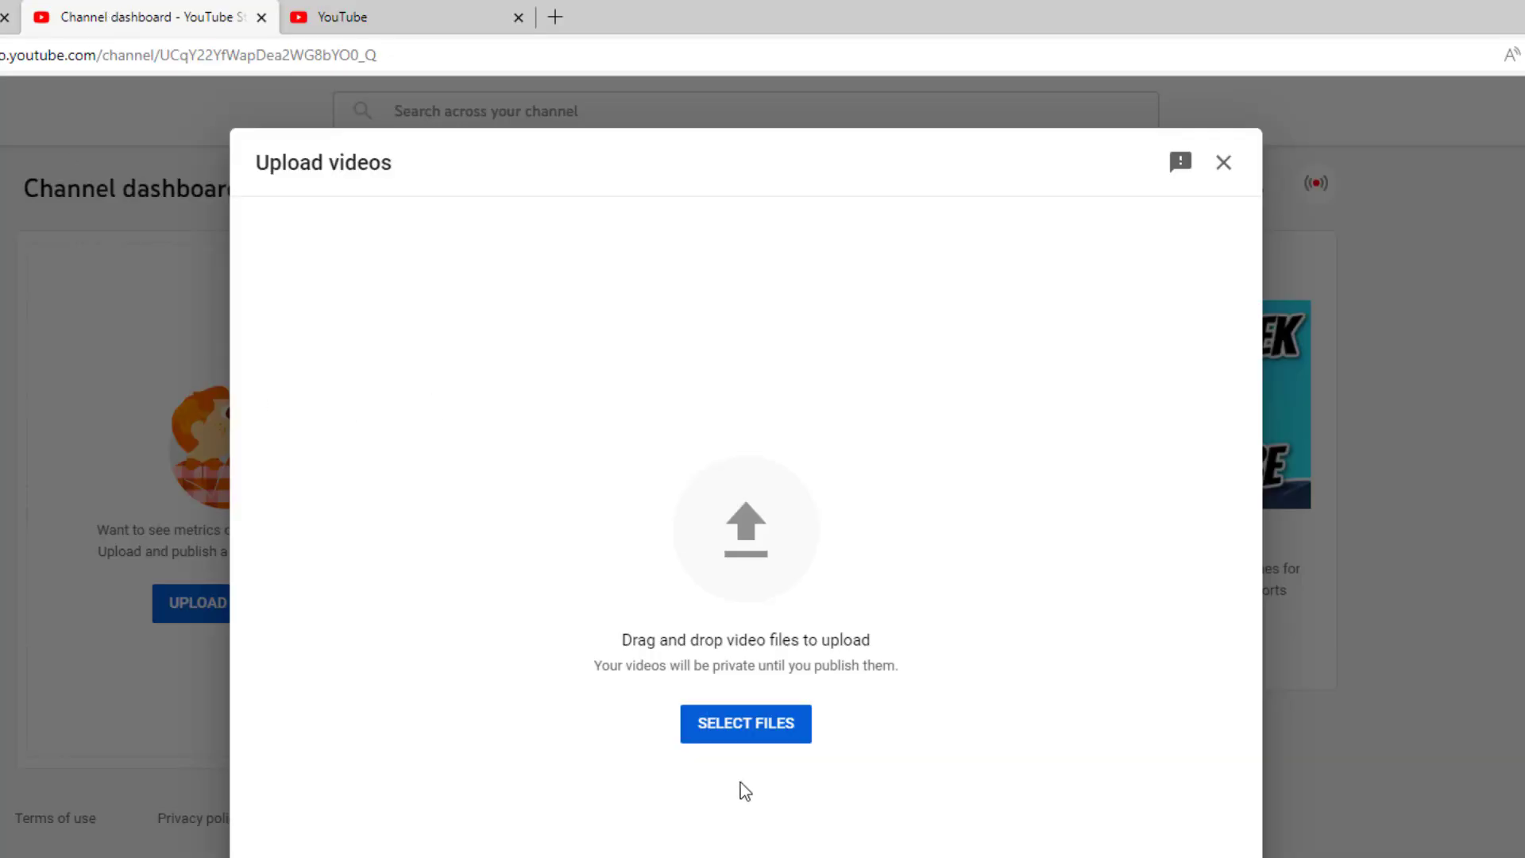
click(750, 726)
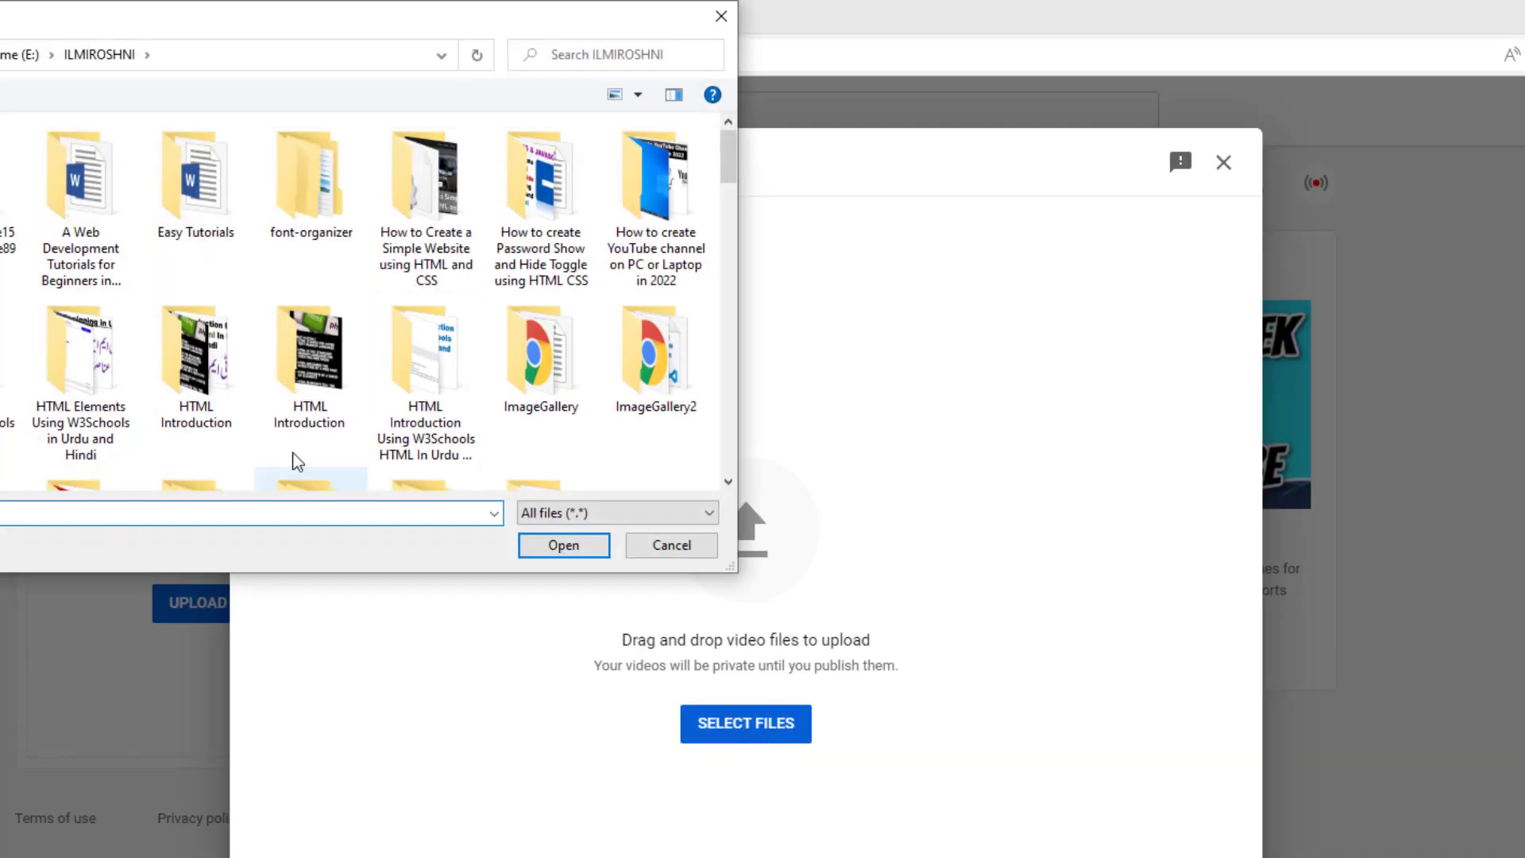
scroll(297, 460, down, 10)
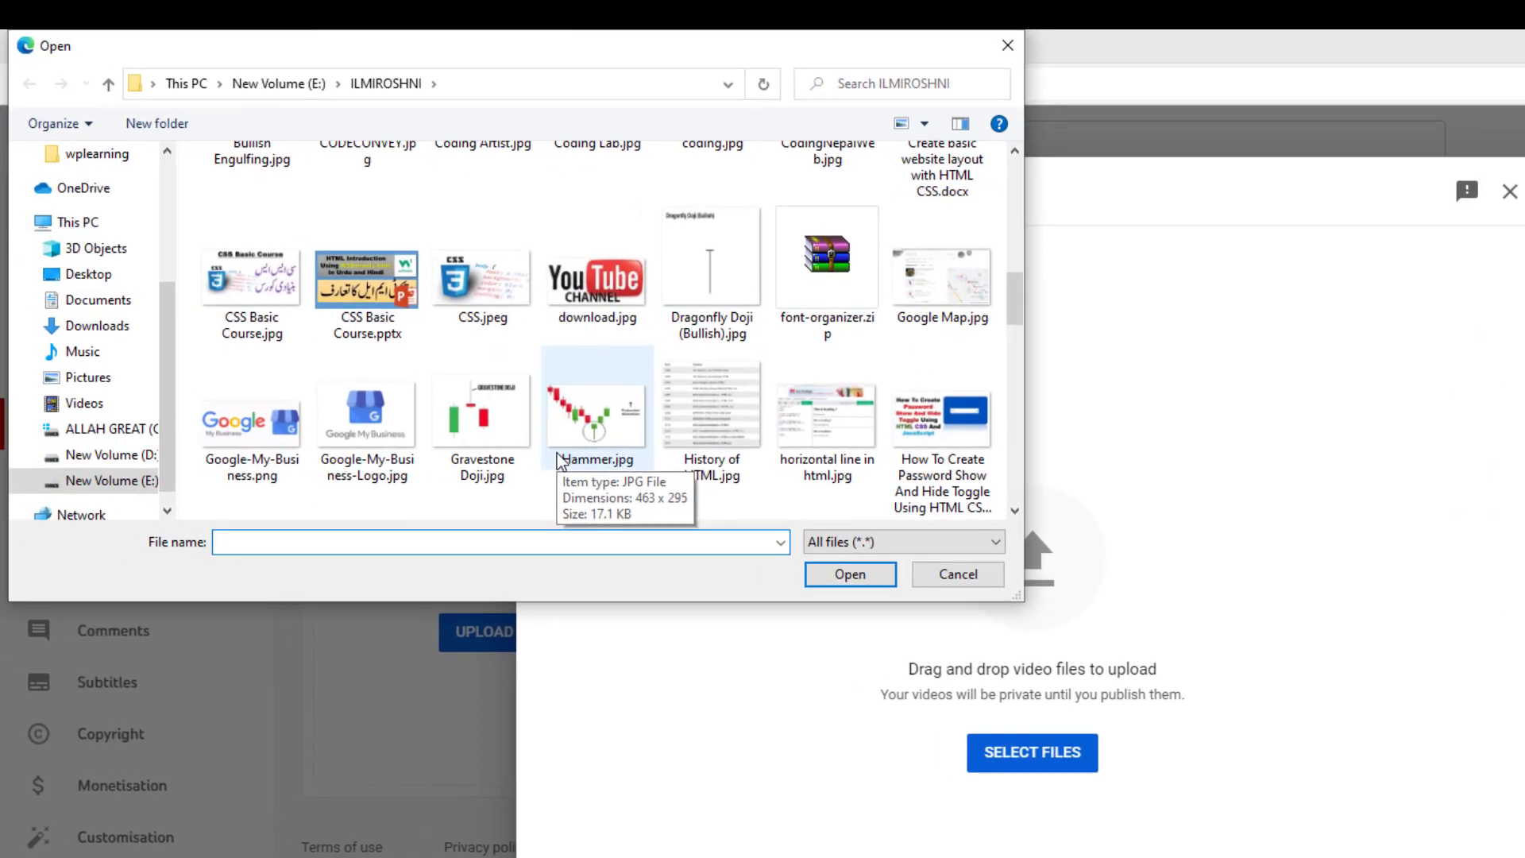
scroll(558, 459, up, 5)
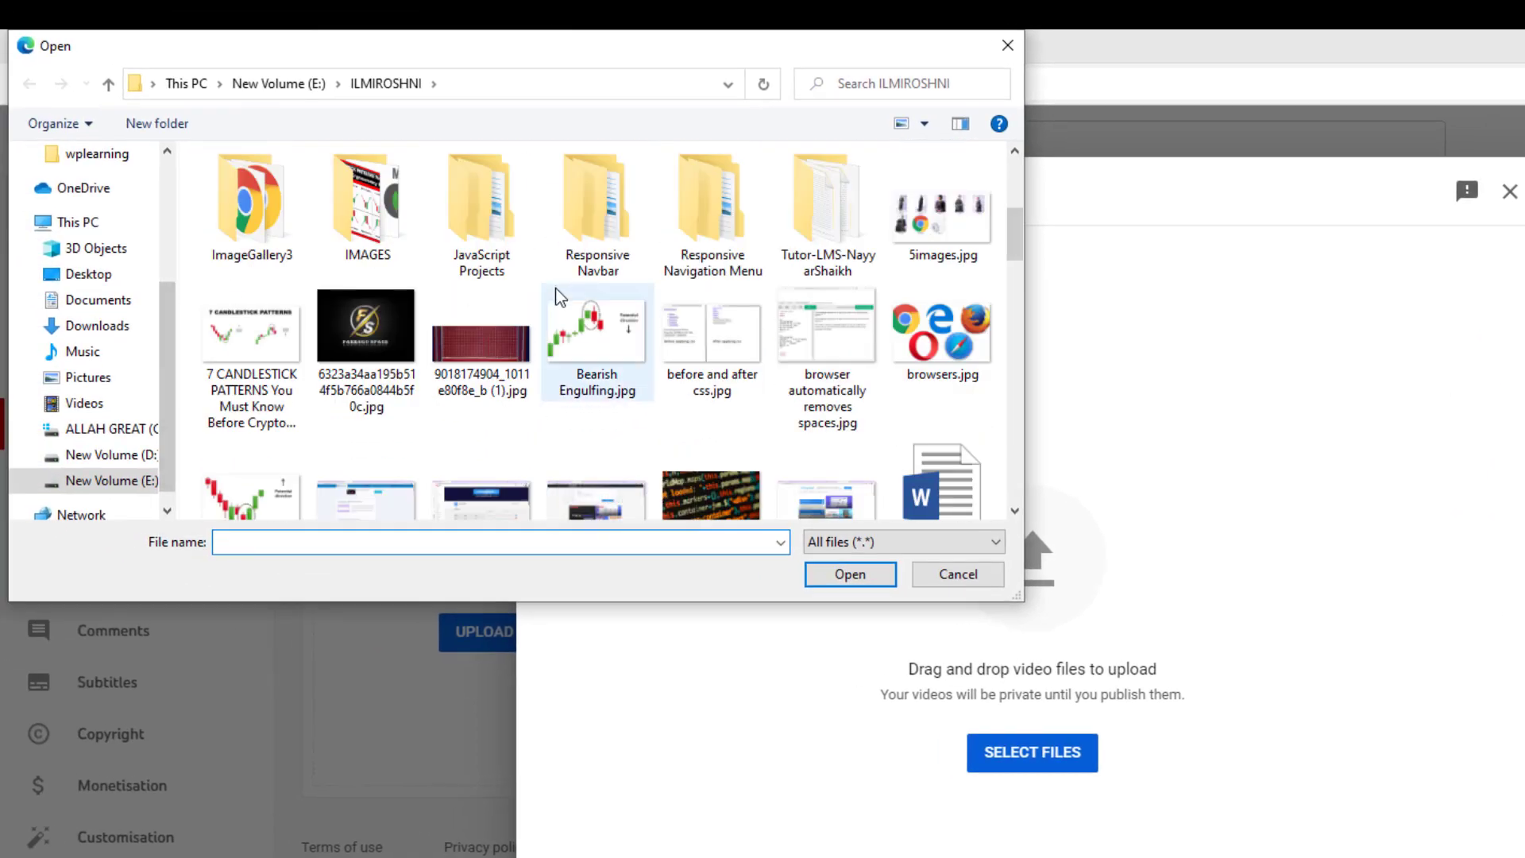
scroll(609, 398, up, 4)
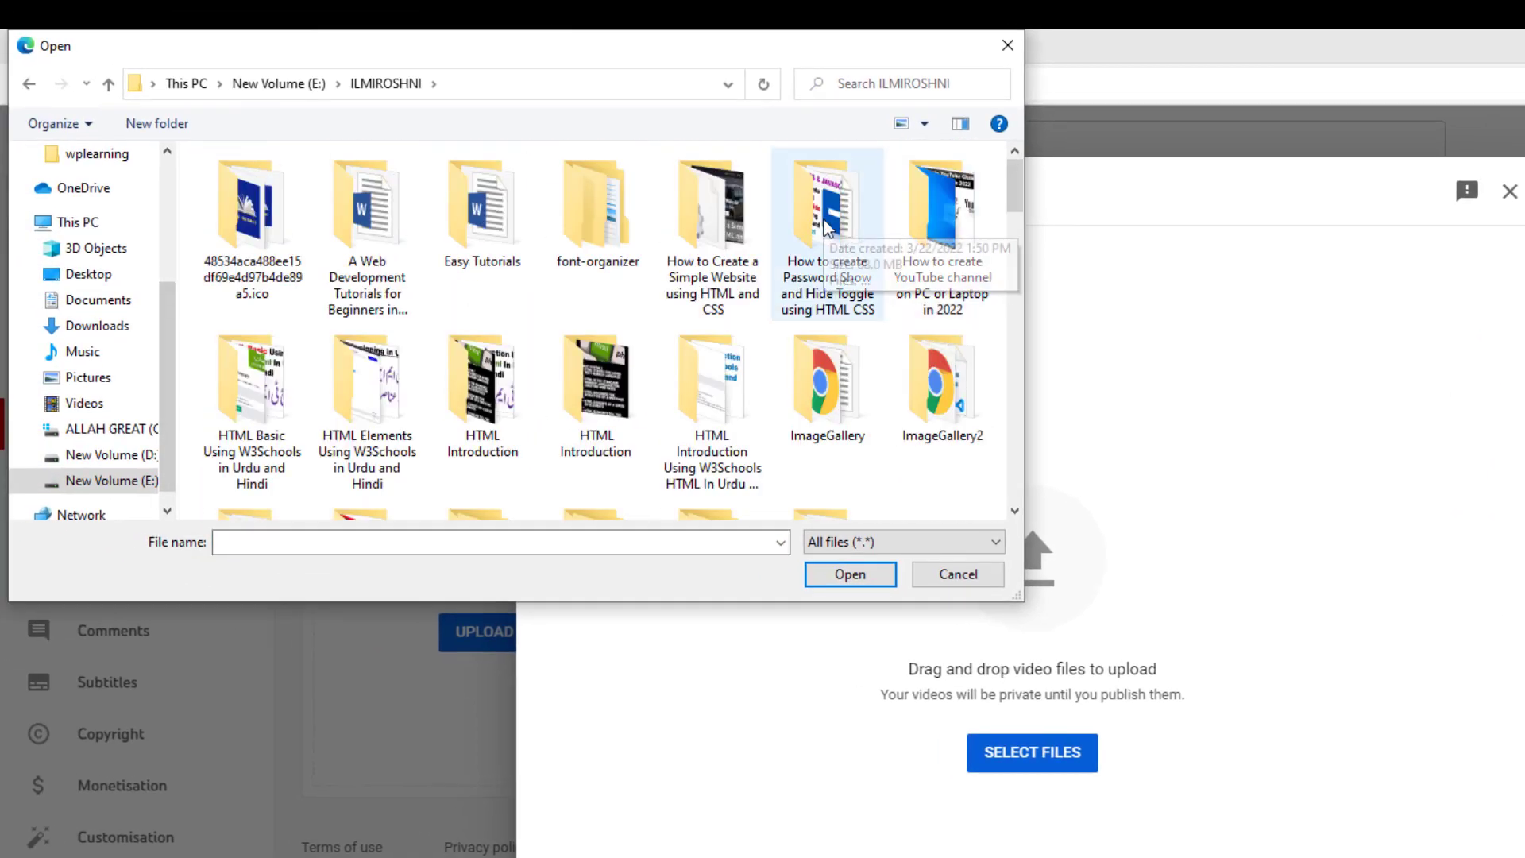
double_click(967, 229)
double_click(370, 227)
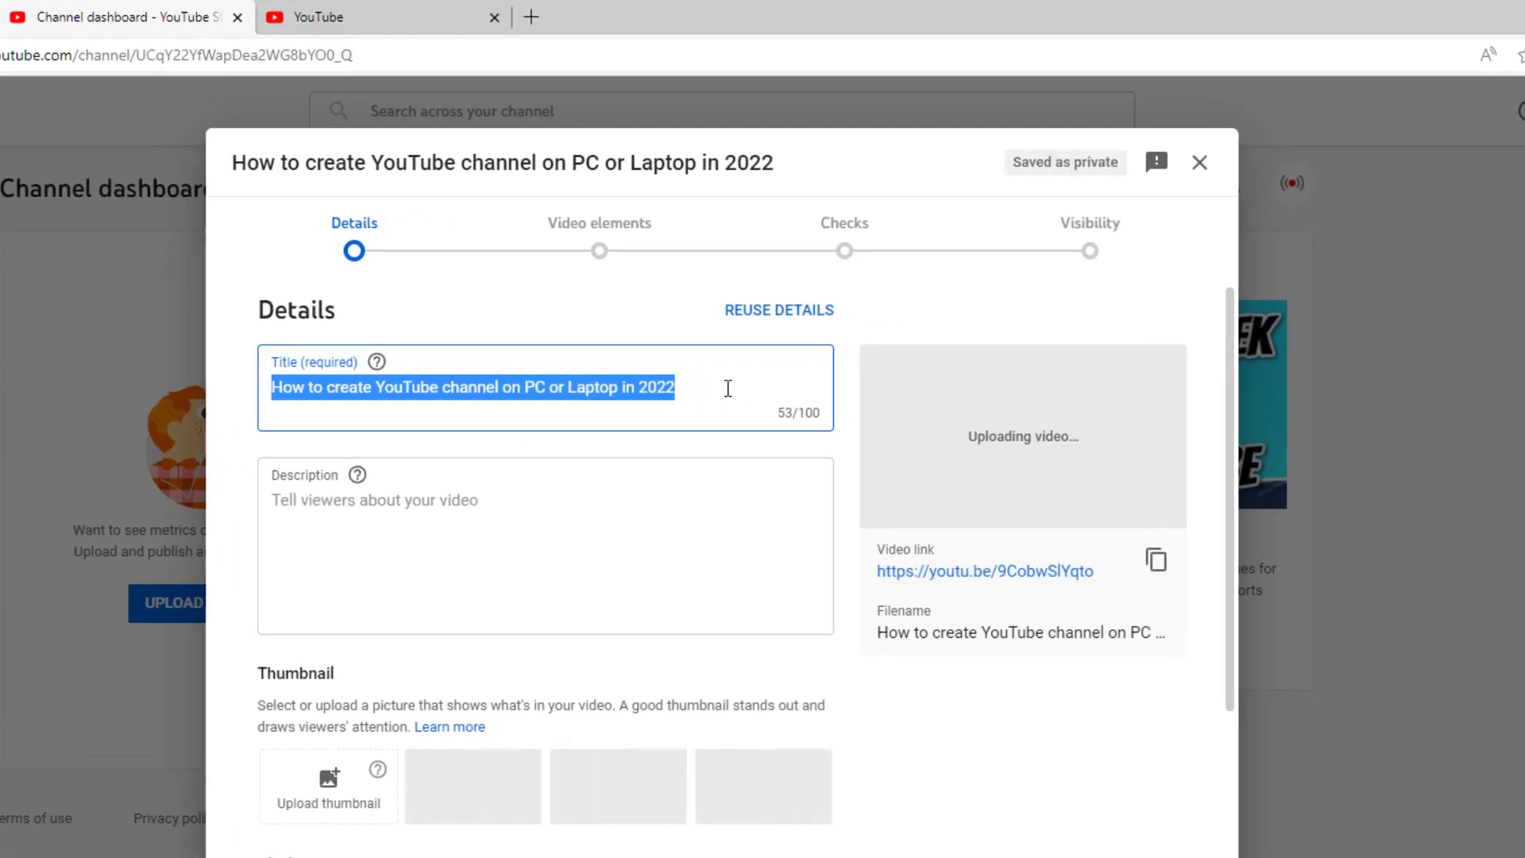
Step: Retitle the video 'How to upload video on YouTube', with an uppercase T in YouTube
text(H)
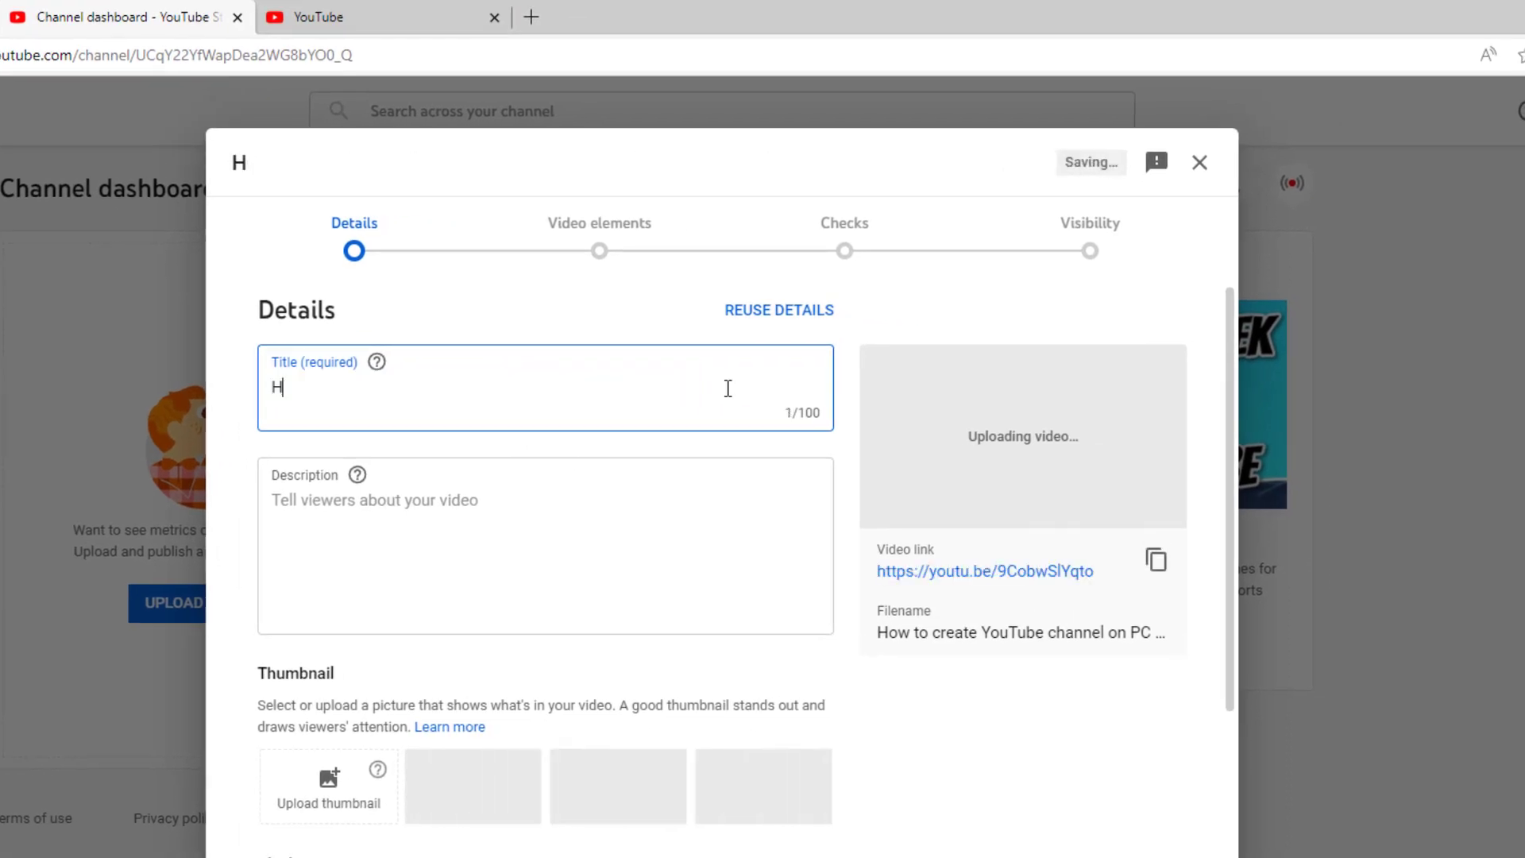
text(ow to U)
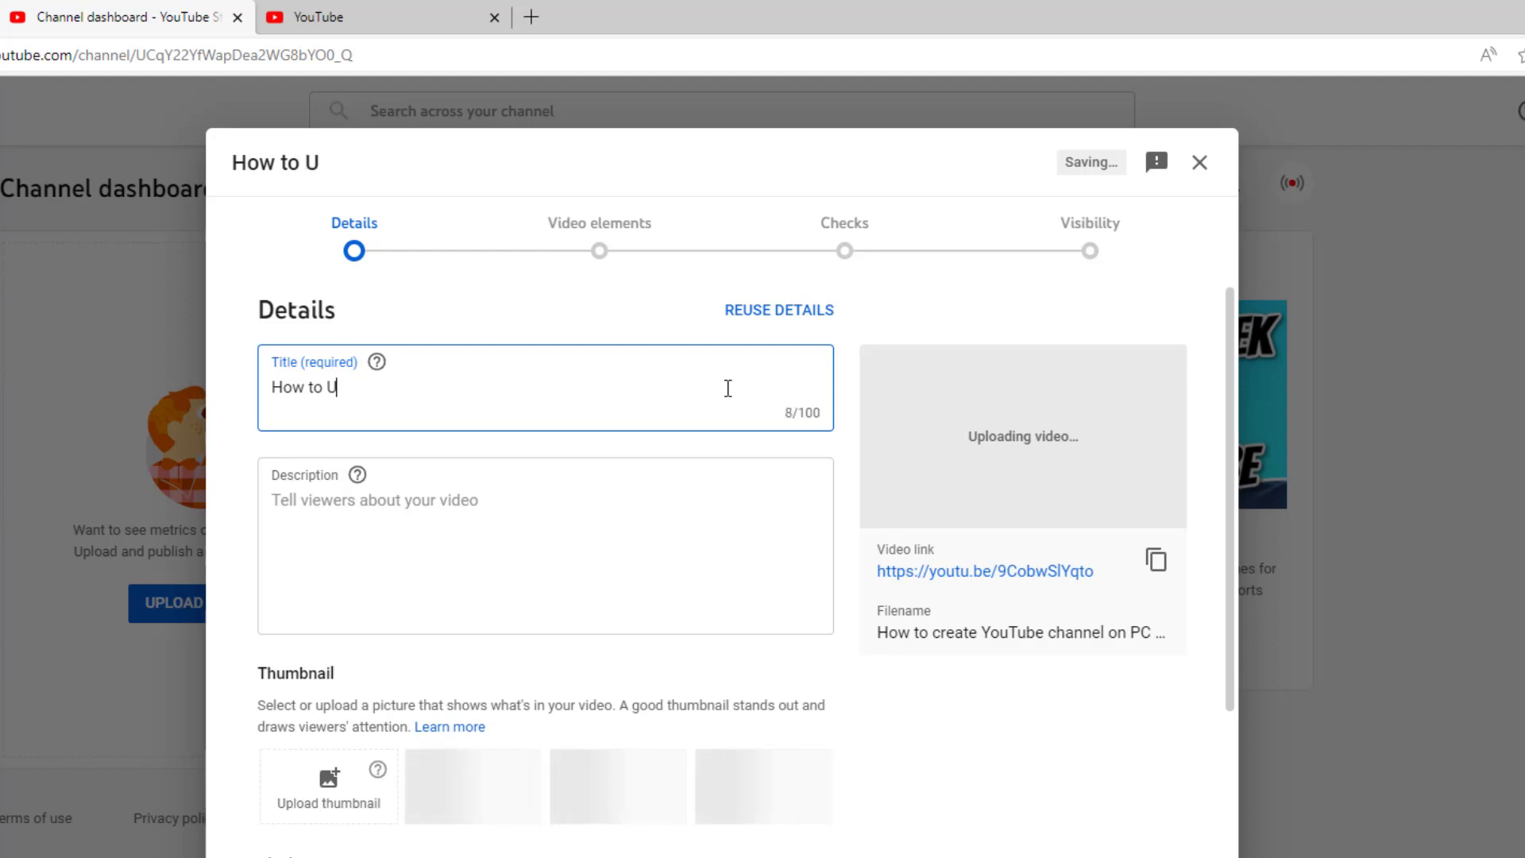
key(BackSpace)
text(upload)
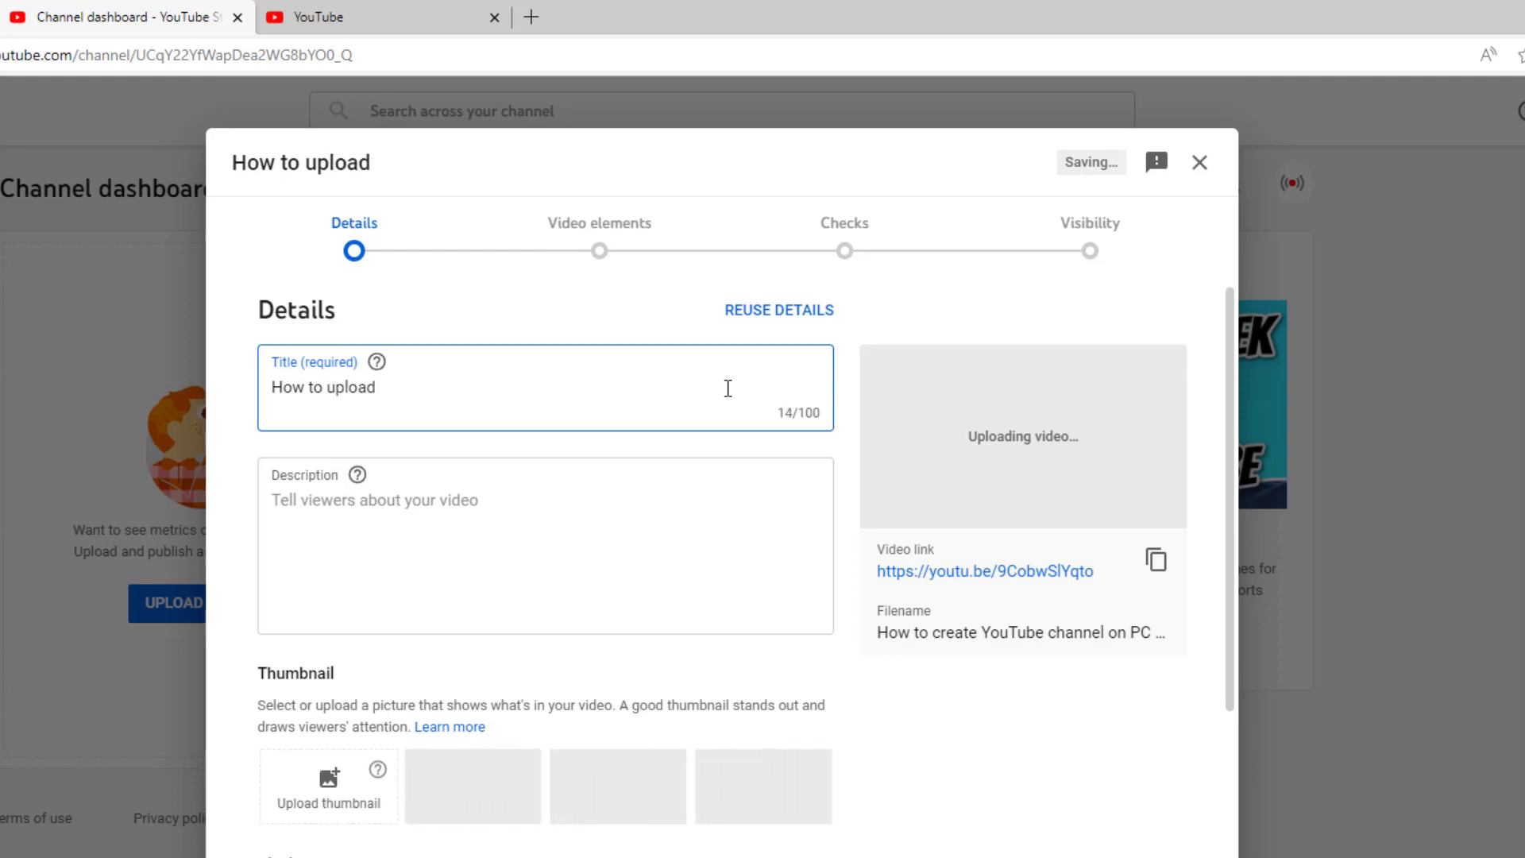
text( video on Youtube)
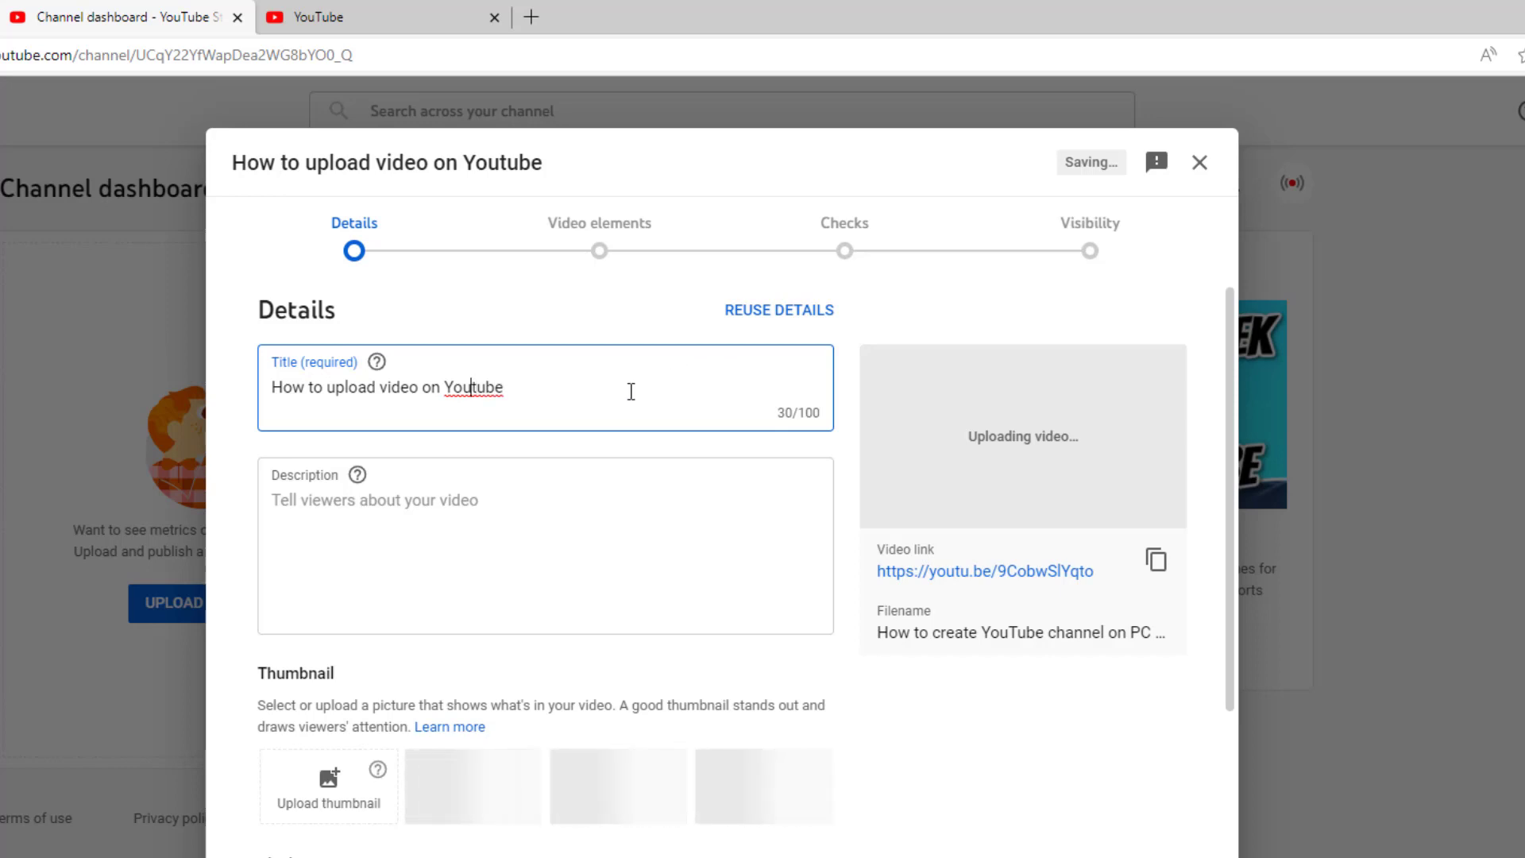
key(shift+Right)
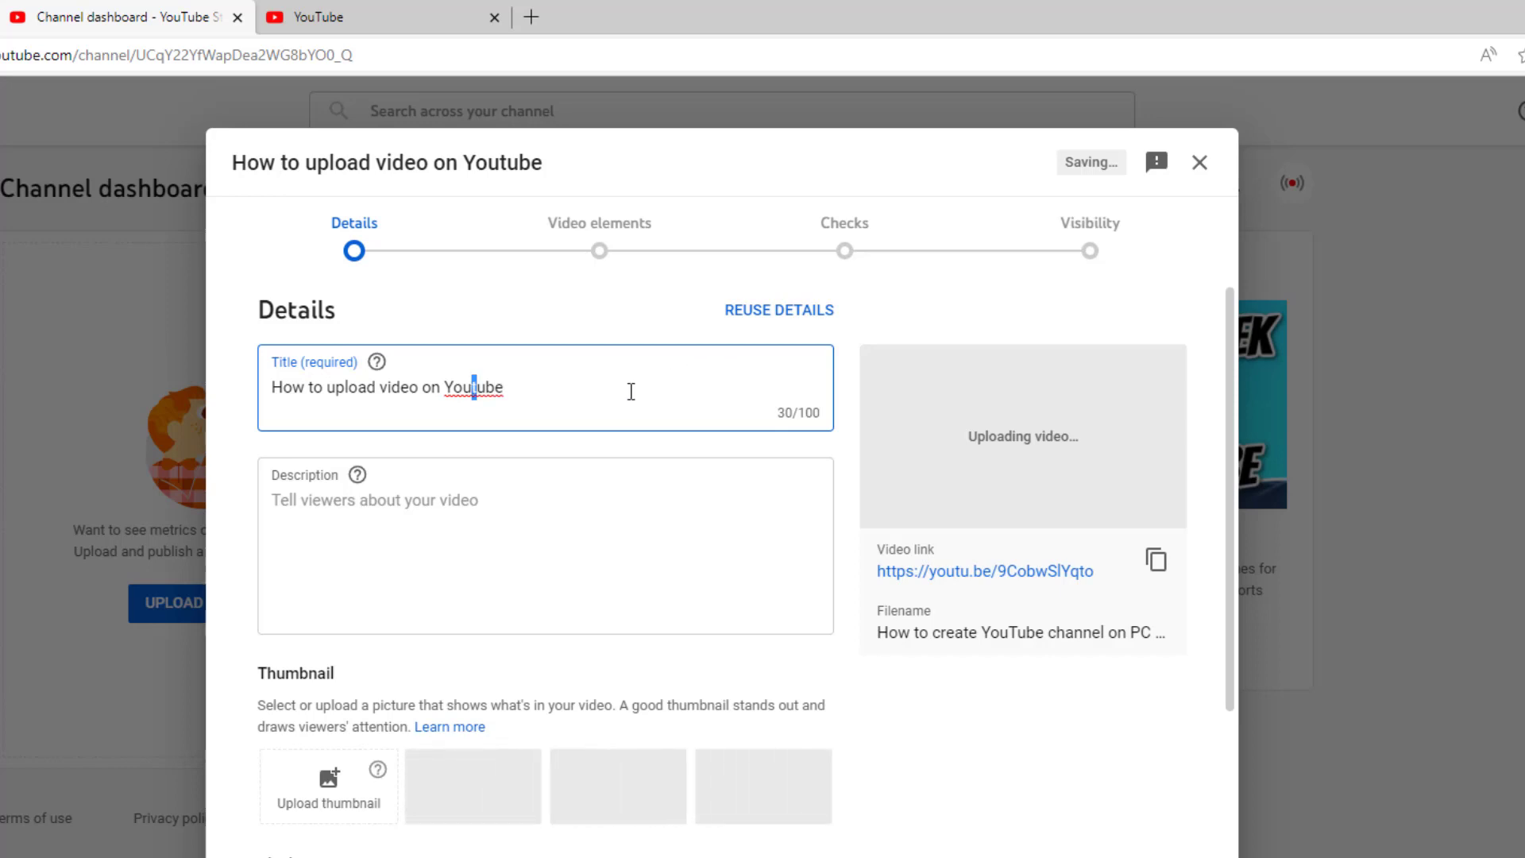
text(T)
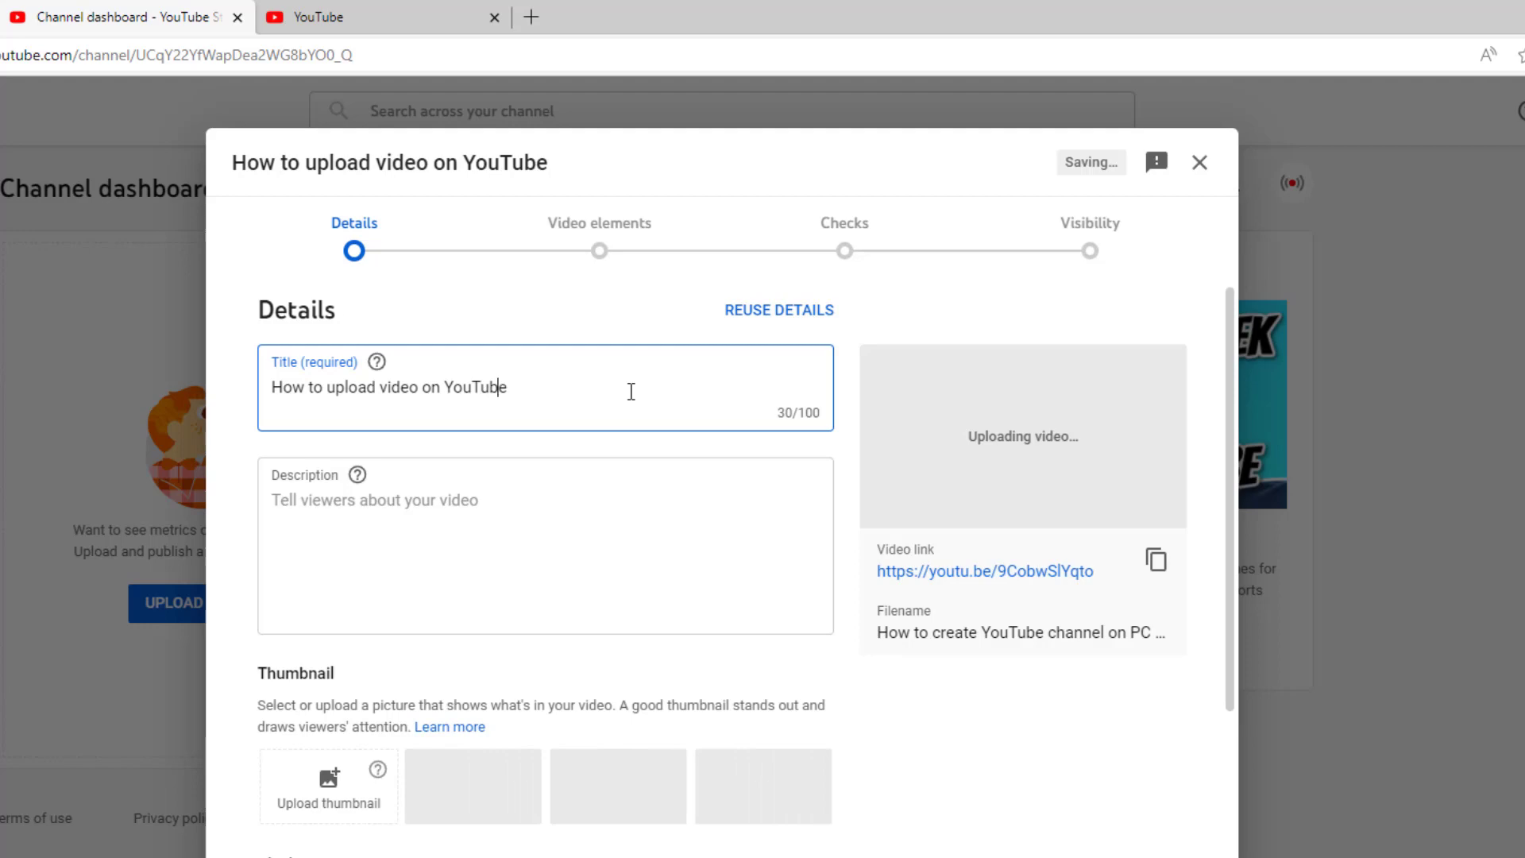
key(Right)
Step: Add a '|' separator to the title and search YouTube for 'youtube par video kaise upload kare'
text(|)
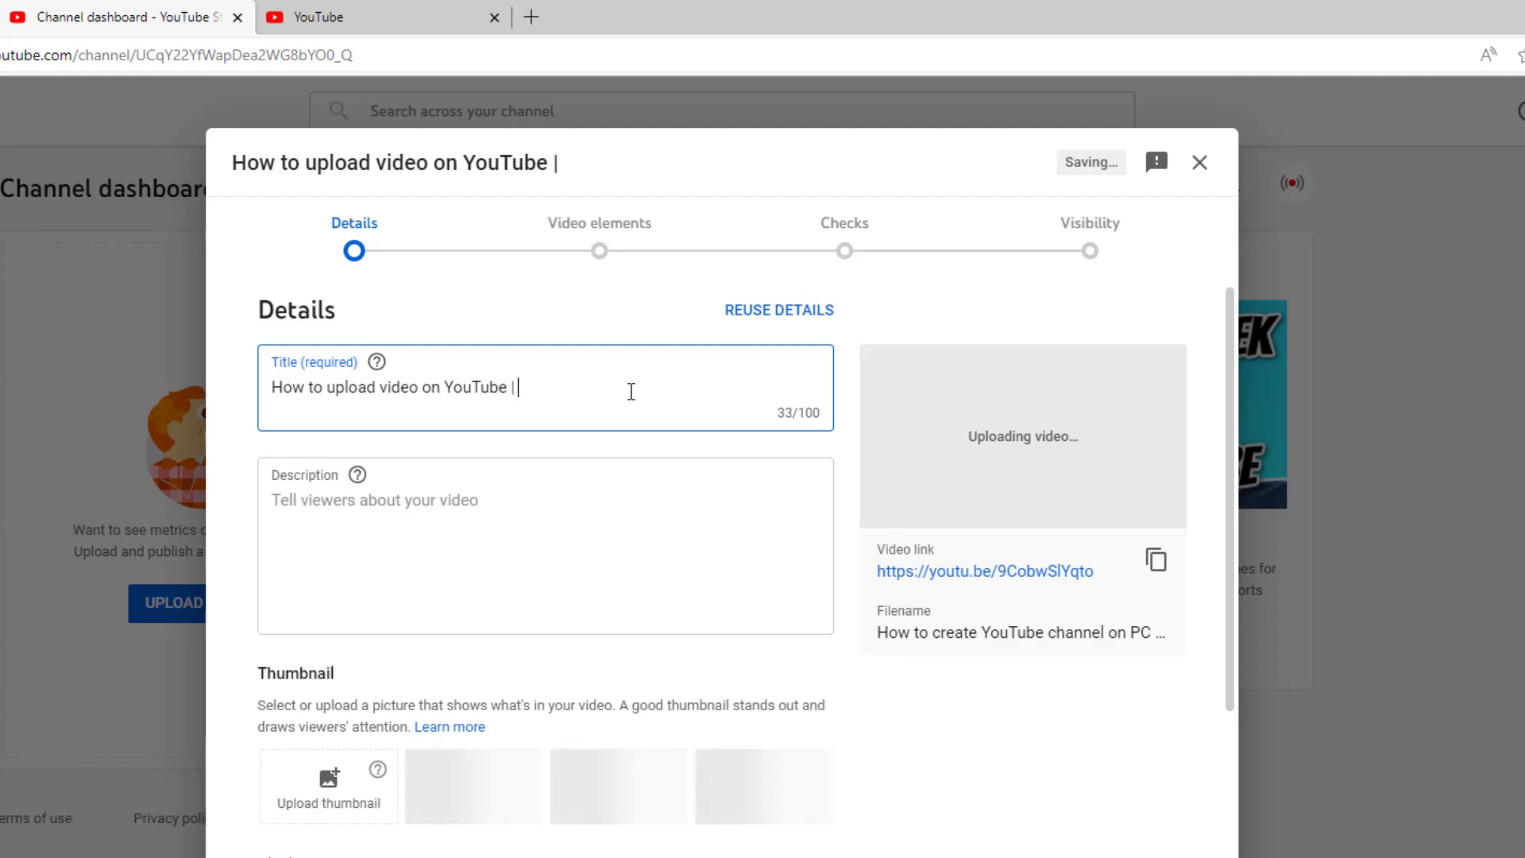
click(318, 17)
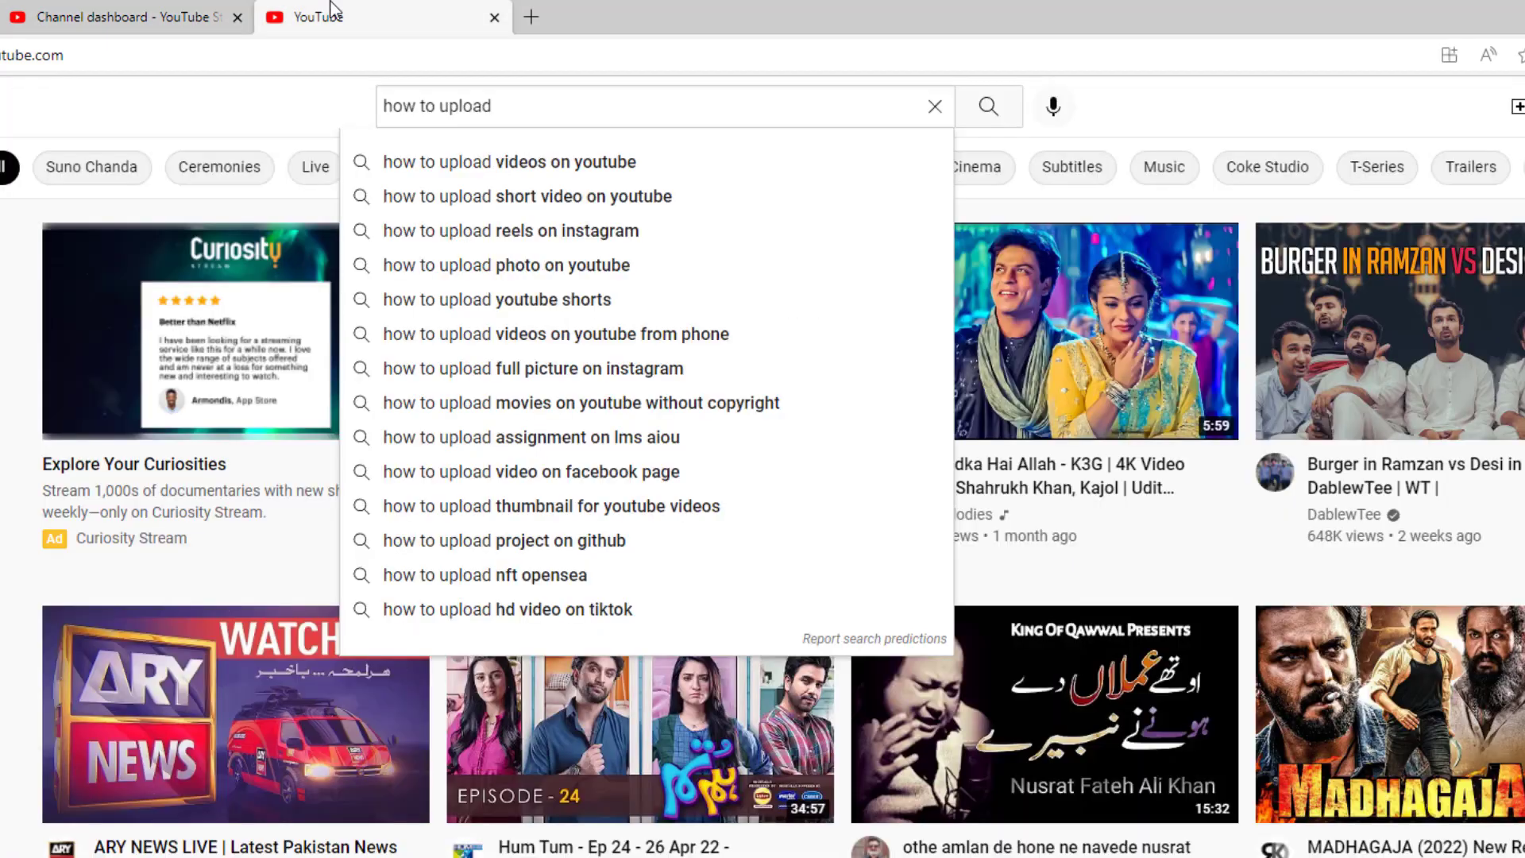
drag(553, 105, 274, 113)
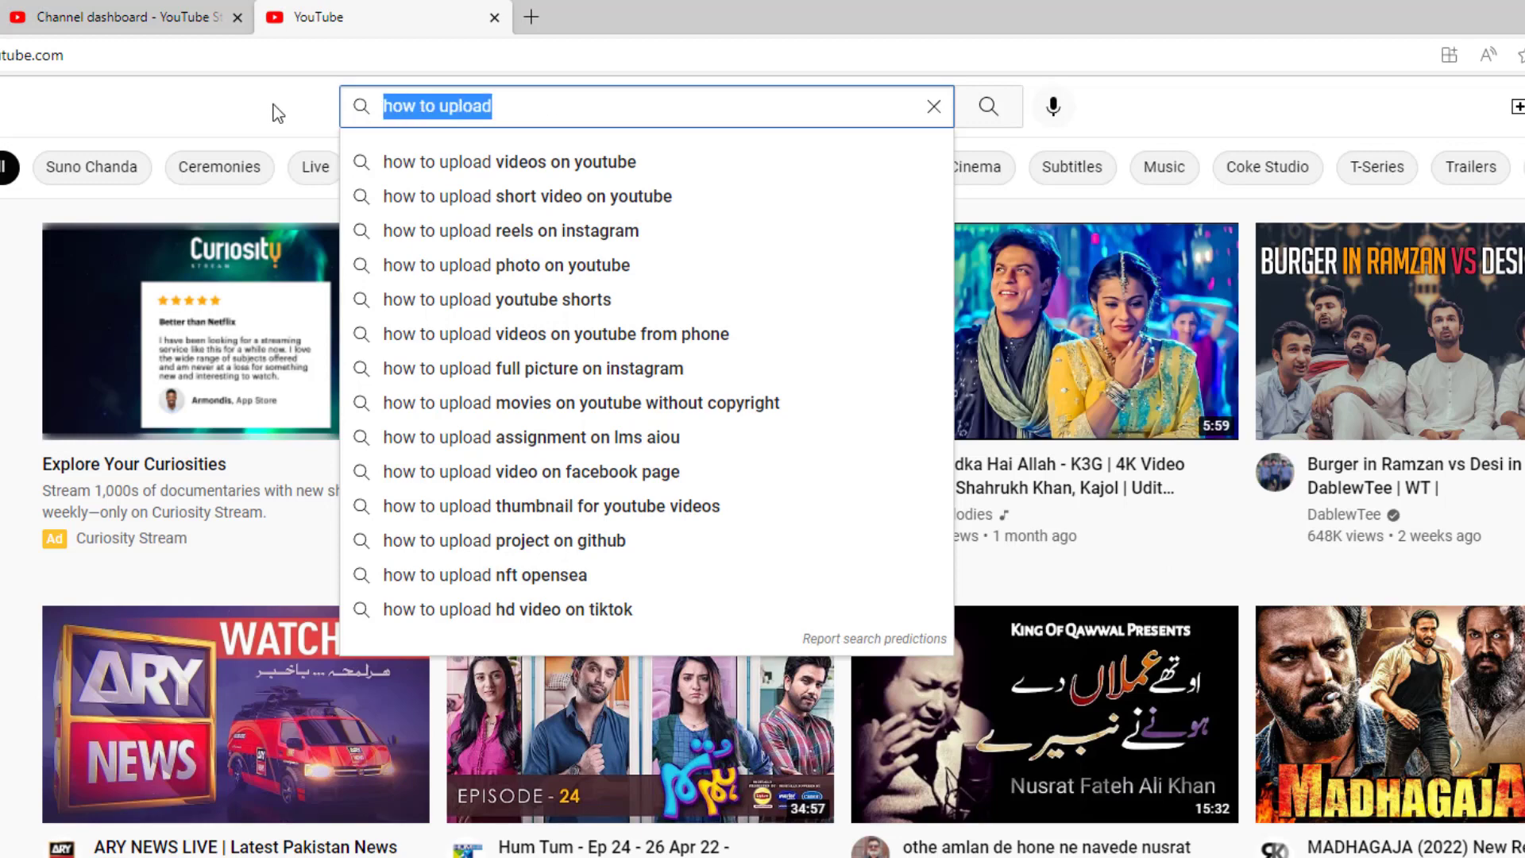
text(YouTu)
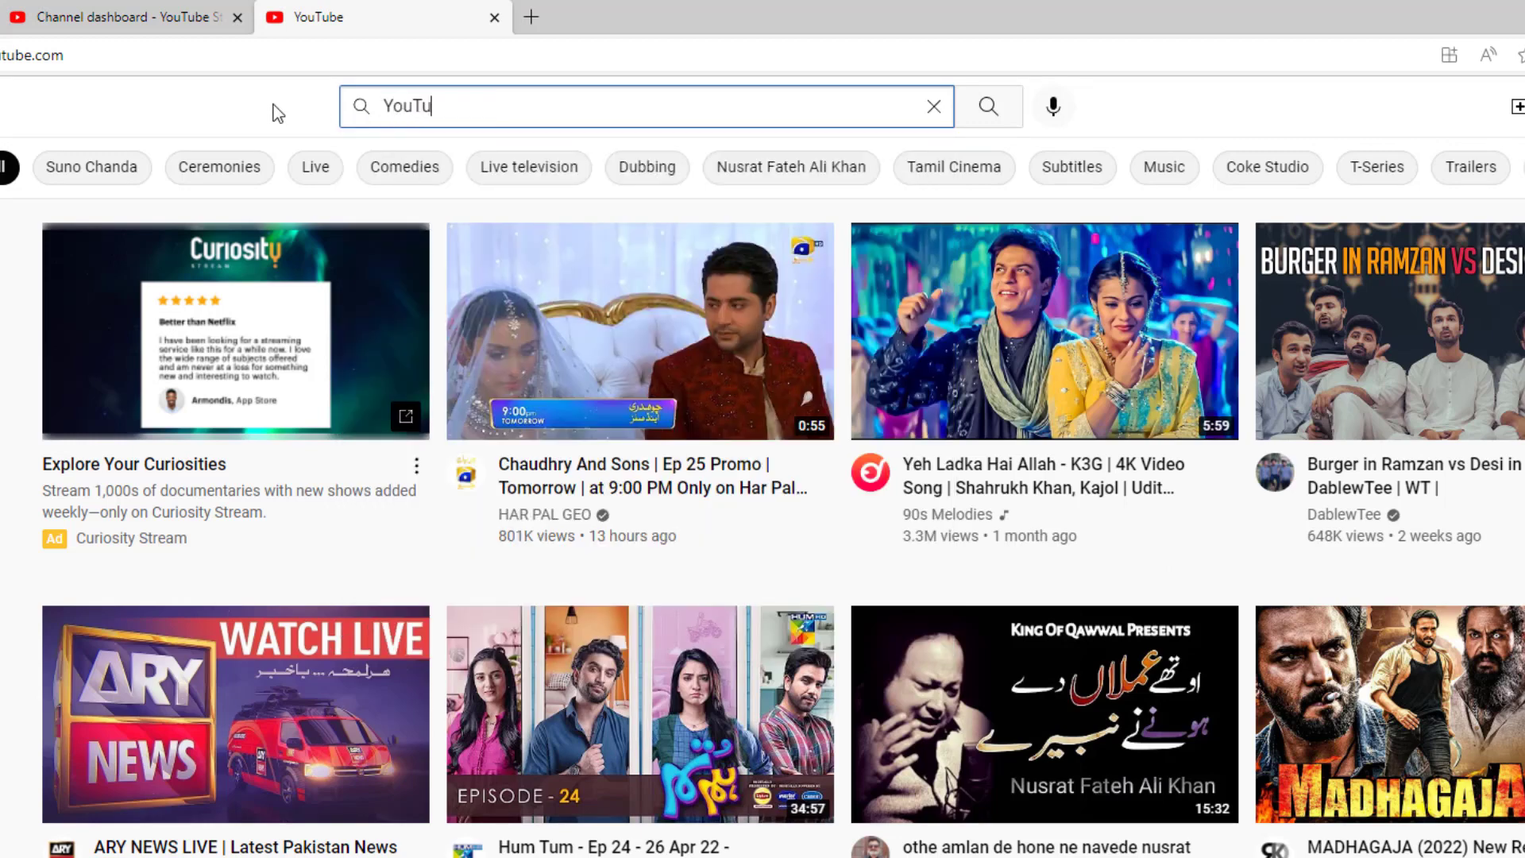
text(be par)
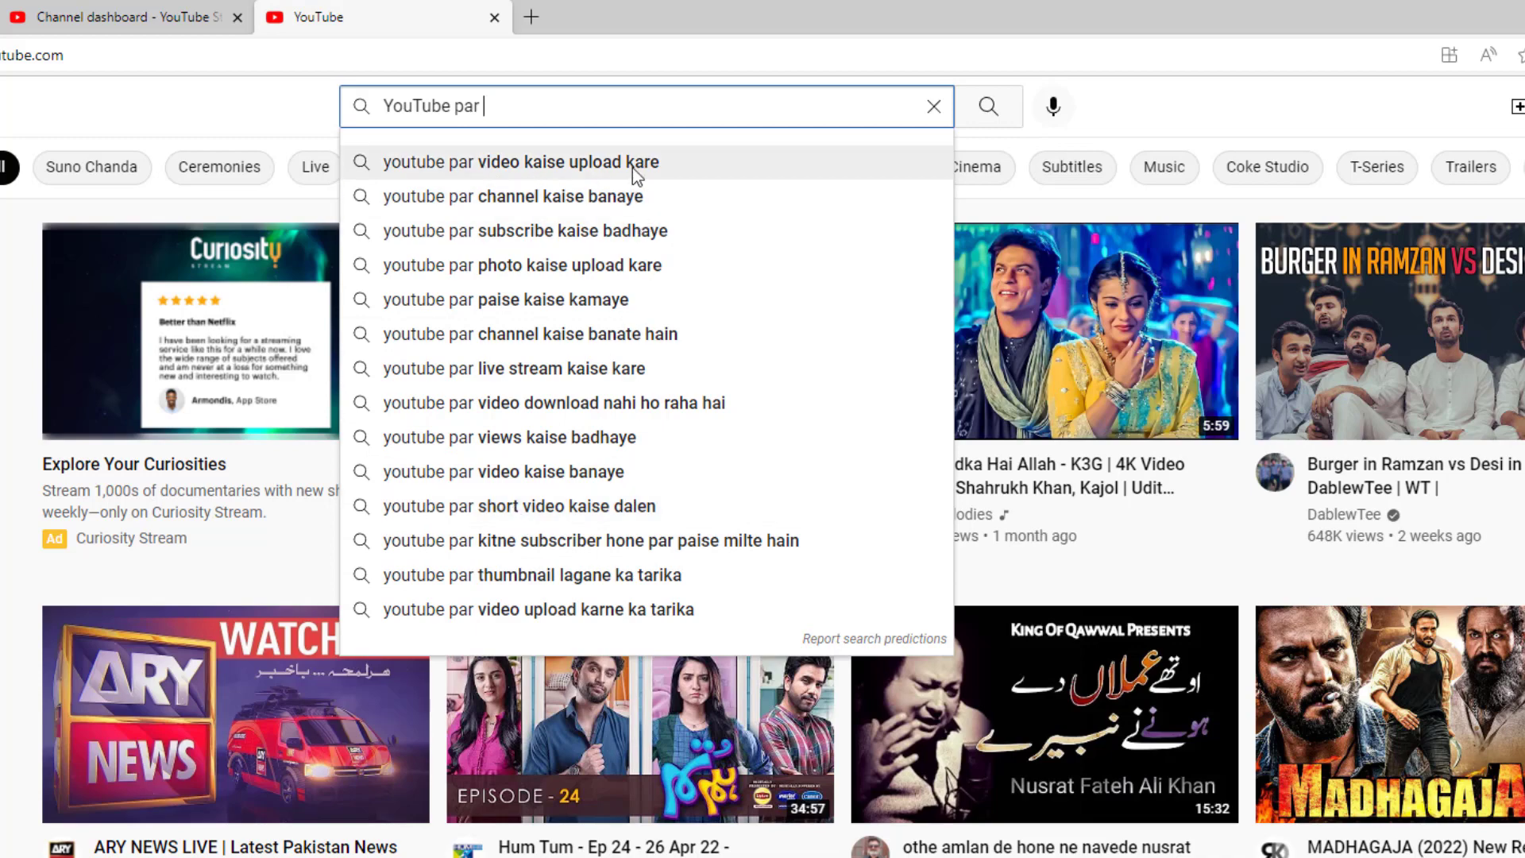
click(608, 164)
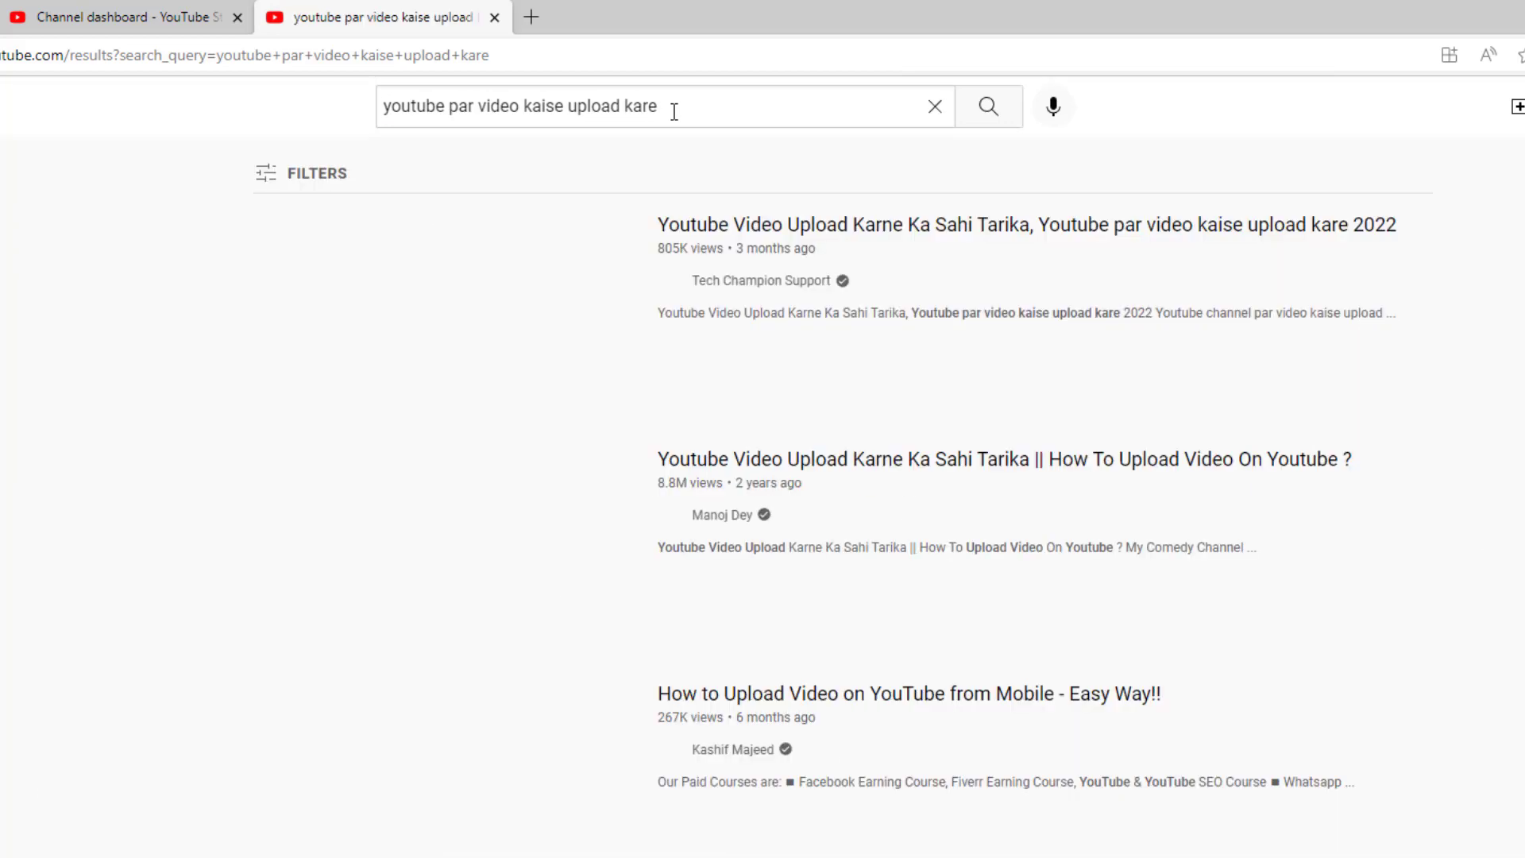
Step: Copy the query 'youtube par video kaise upload kare' and return to the Studio tab
click(670, 110)
drag(670, 110, 384, 111)
key(ctrl+c)
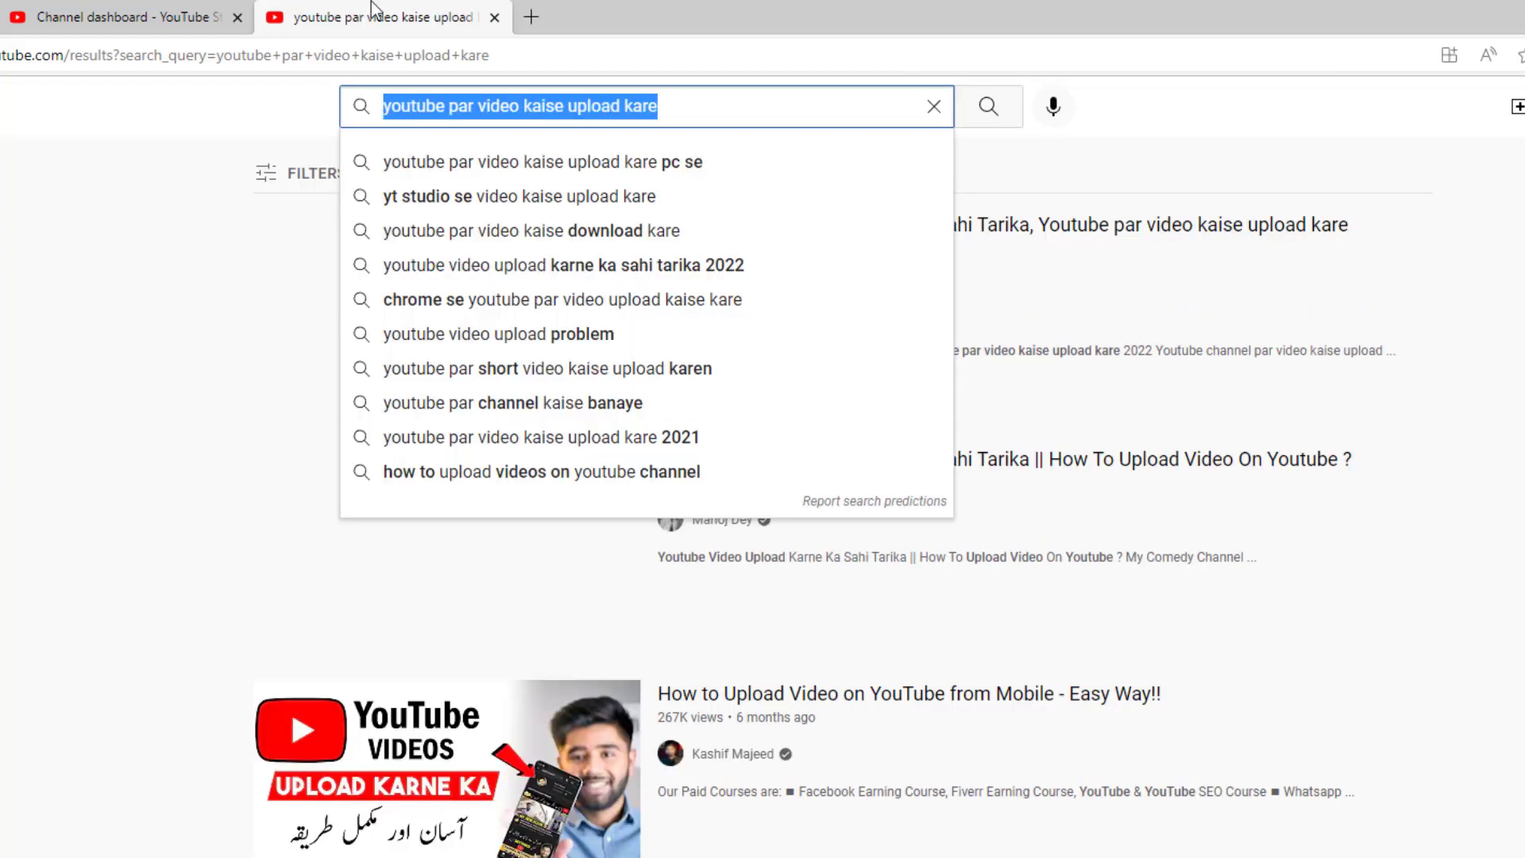
click(157, 14)
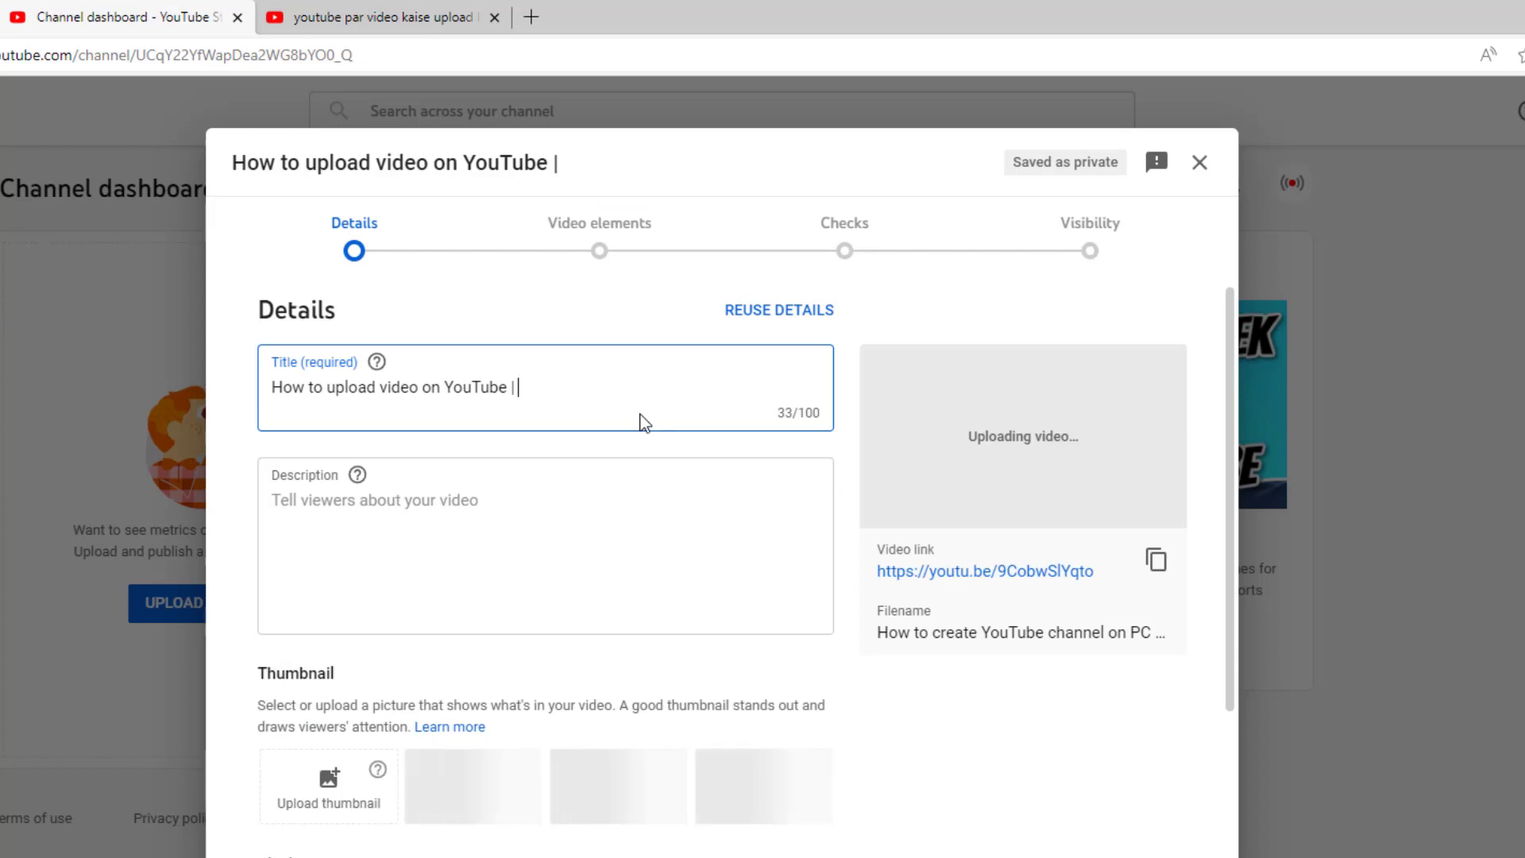
Step: Extend the title with 'youtube par video kaise upload kare | Upload Video on YouTube.' (95/100 characters)
key(ctrl+v)
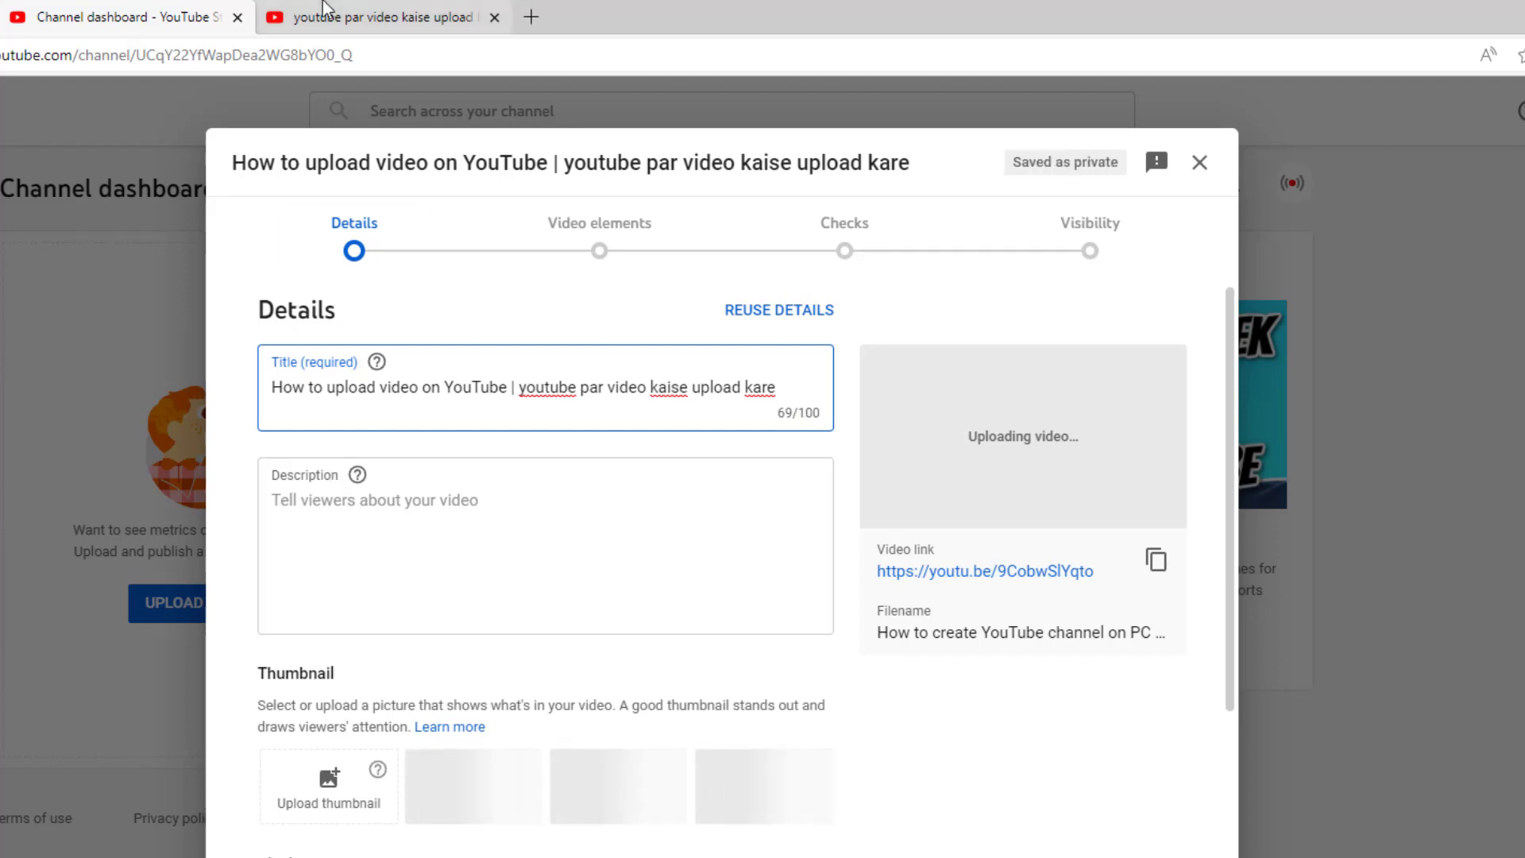
click(302, 17)
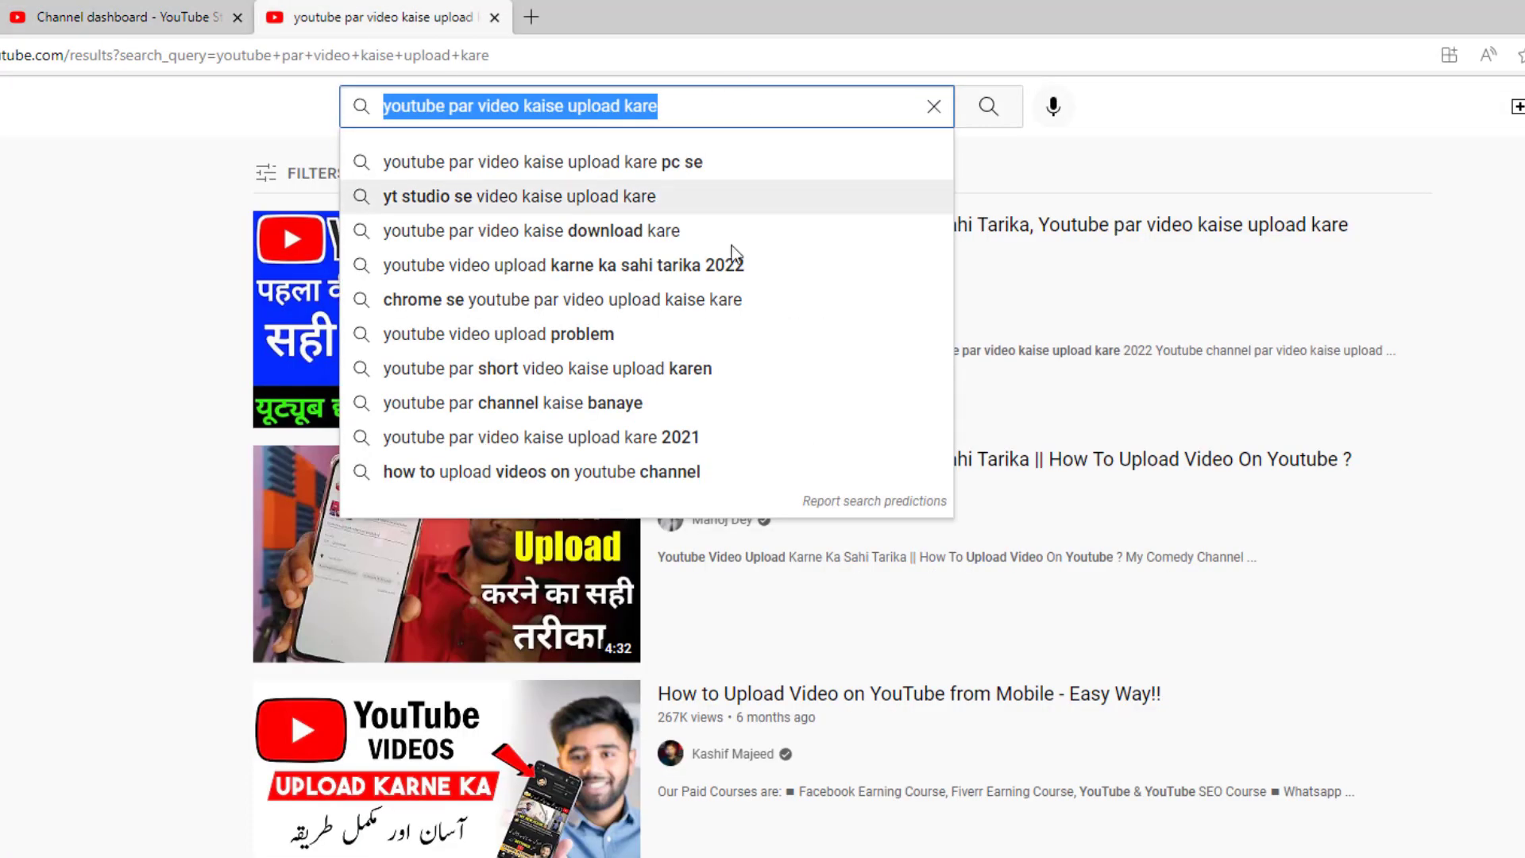
click(159, 11)
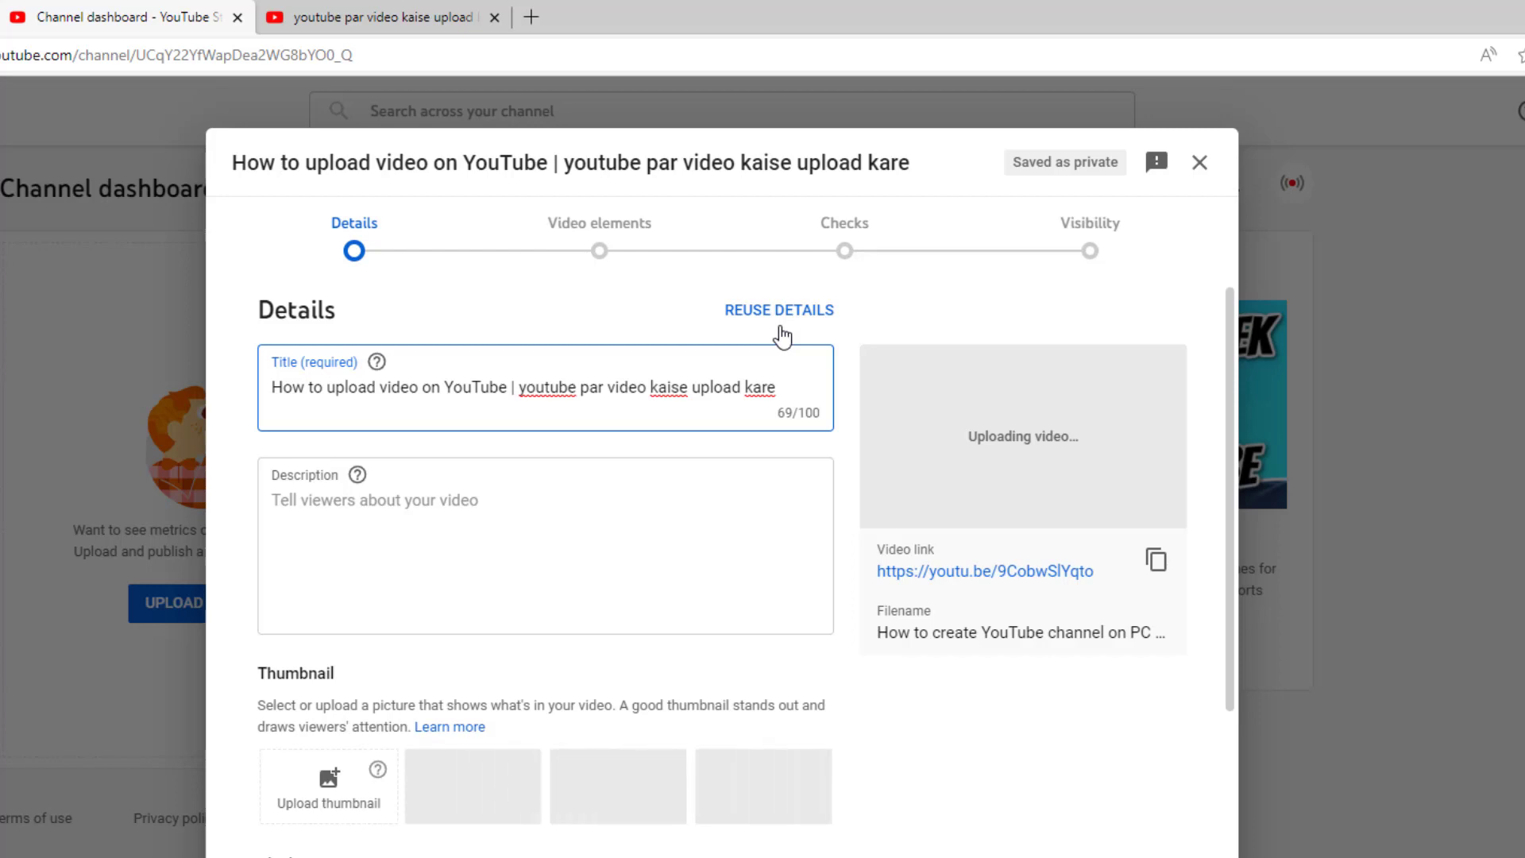
text(|)
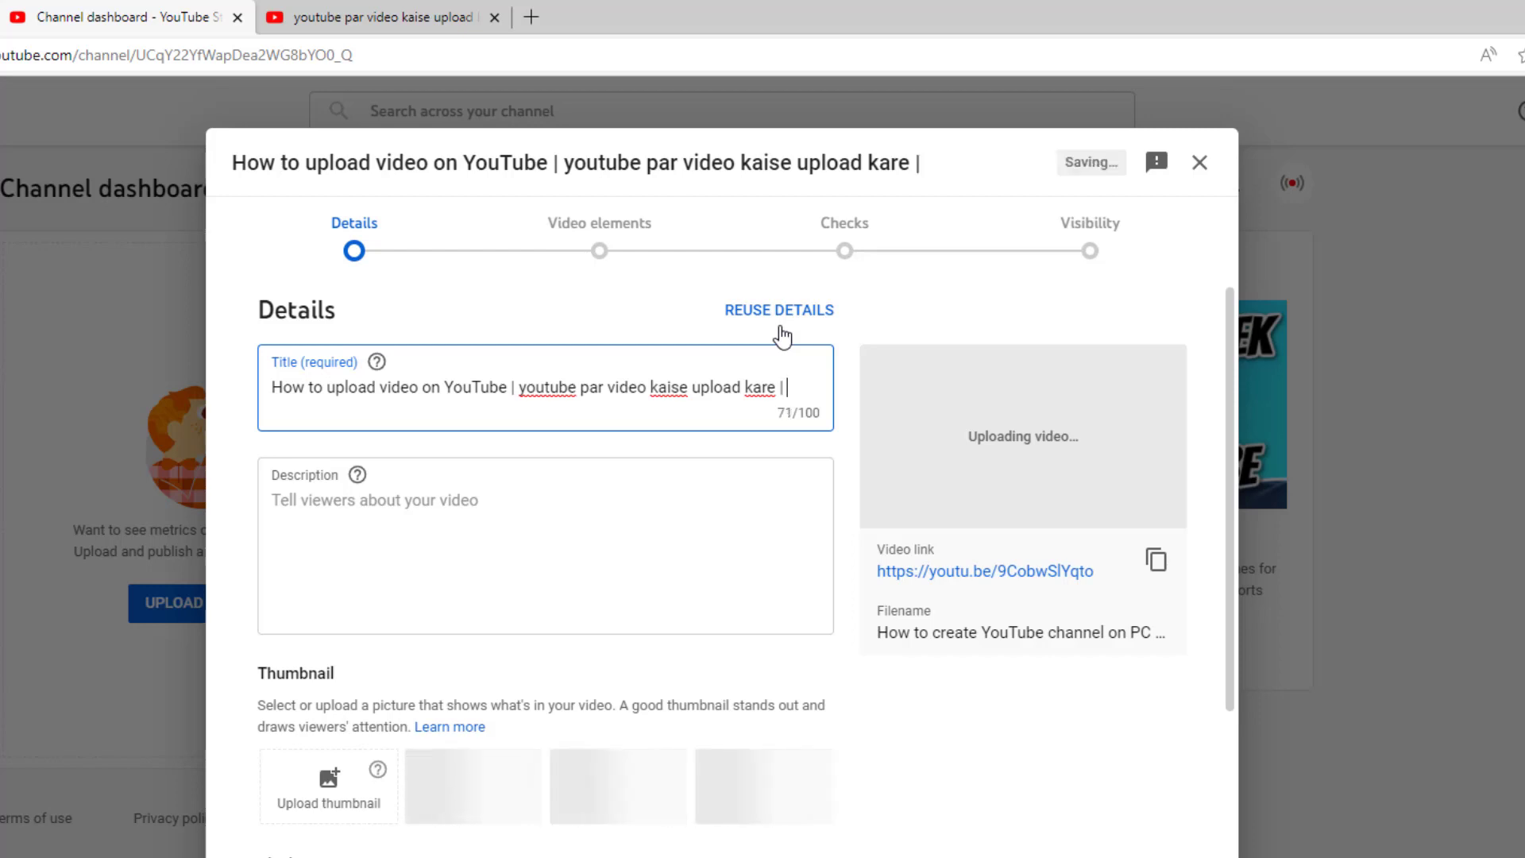
text(Upload )
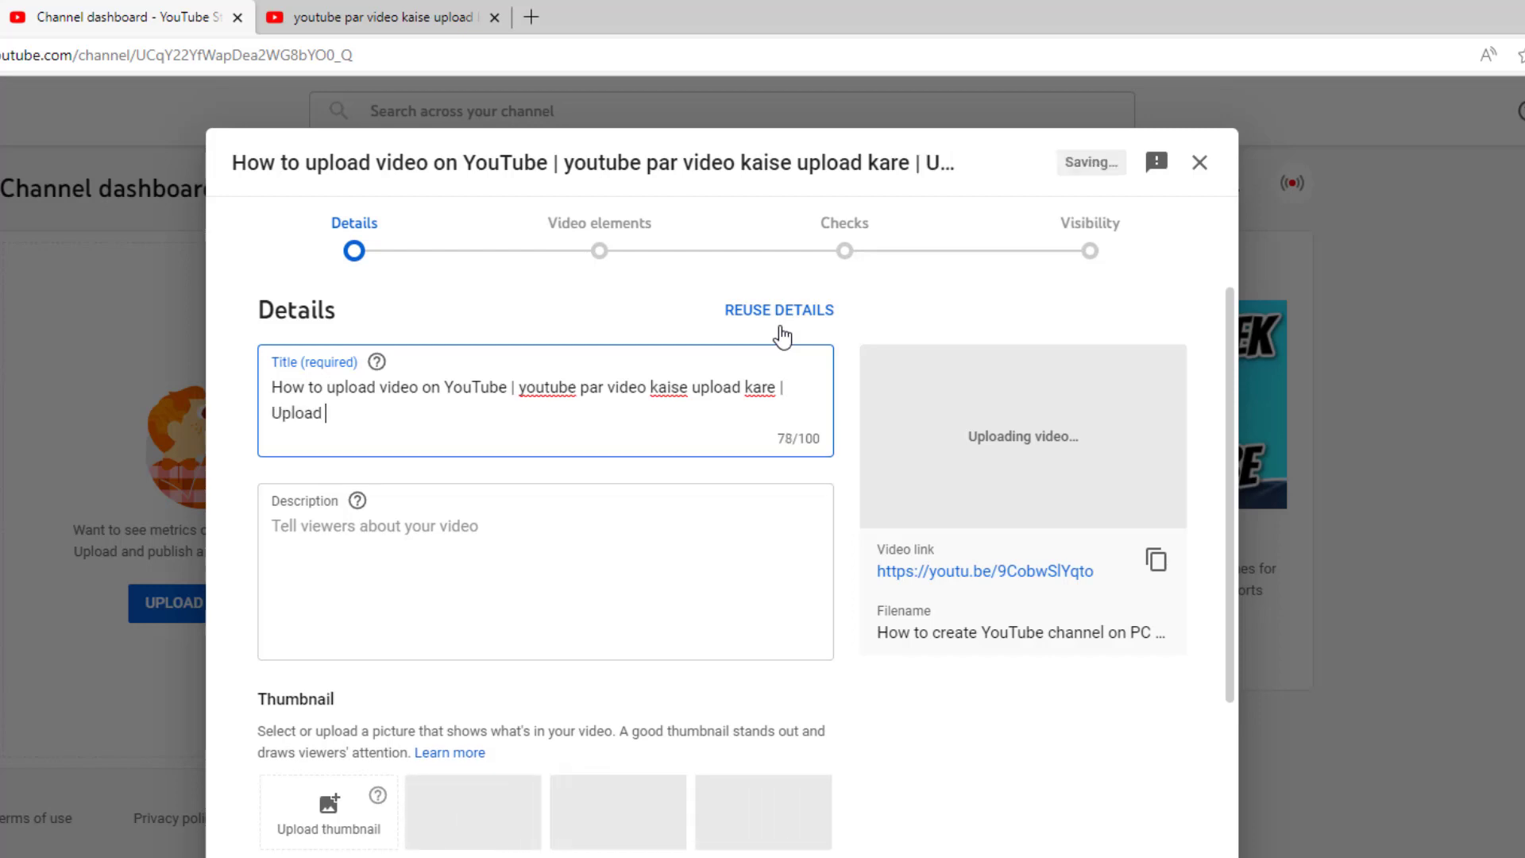
text(Video on YouTu)
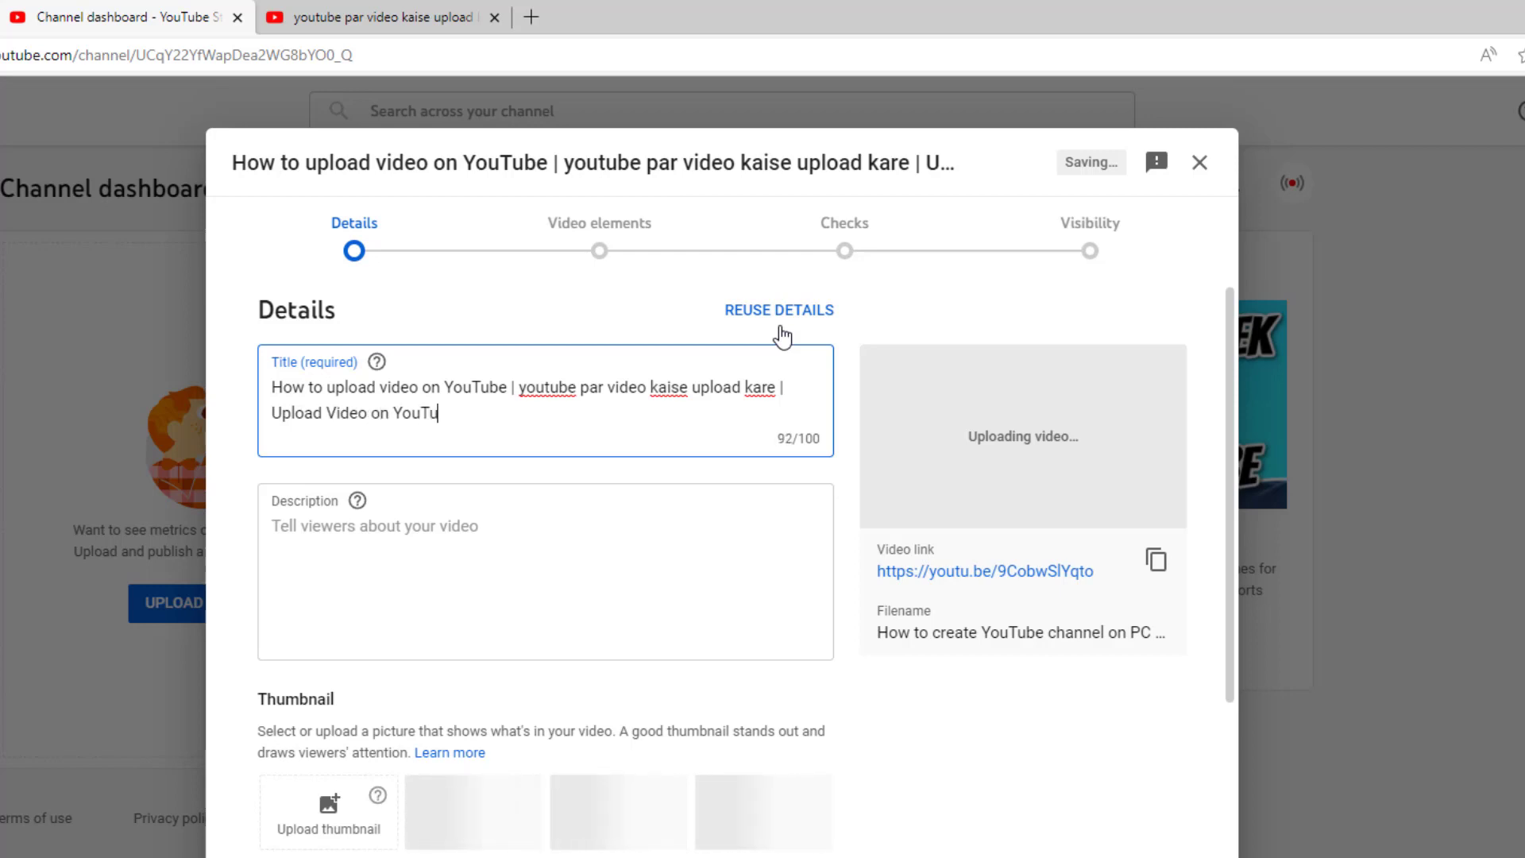
text(be E)
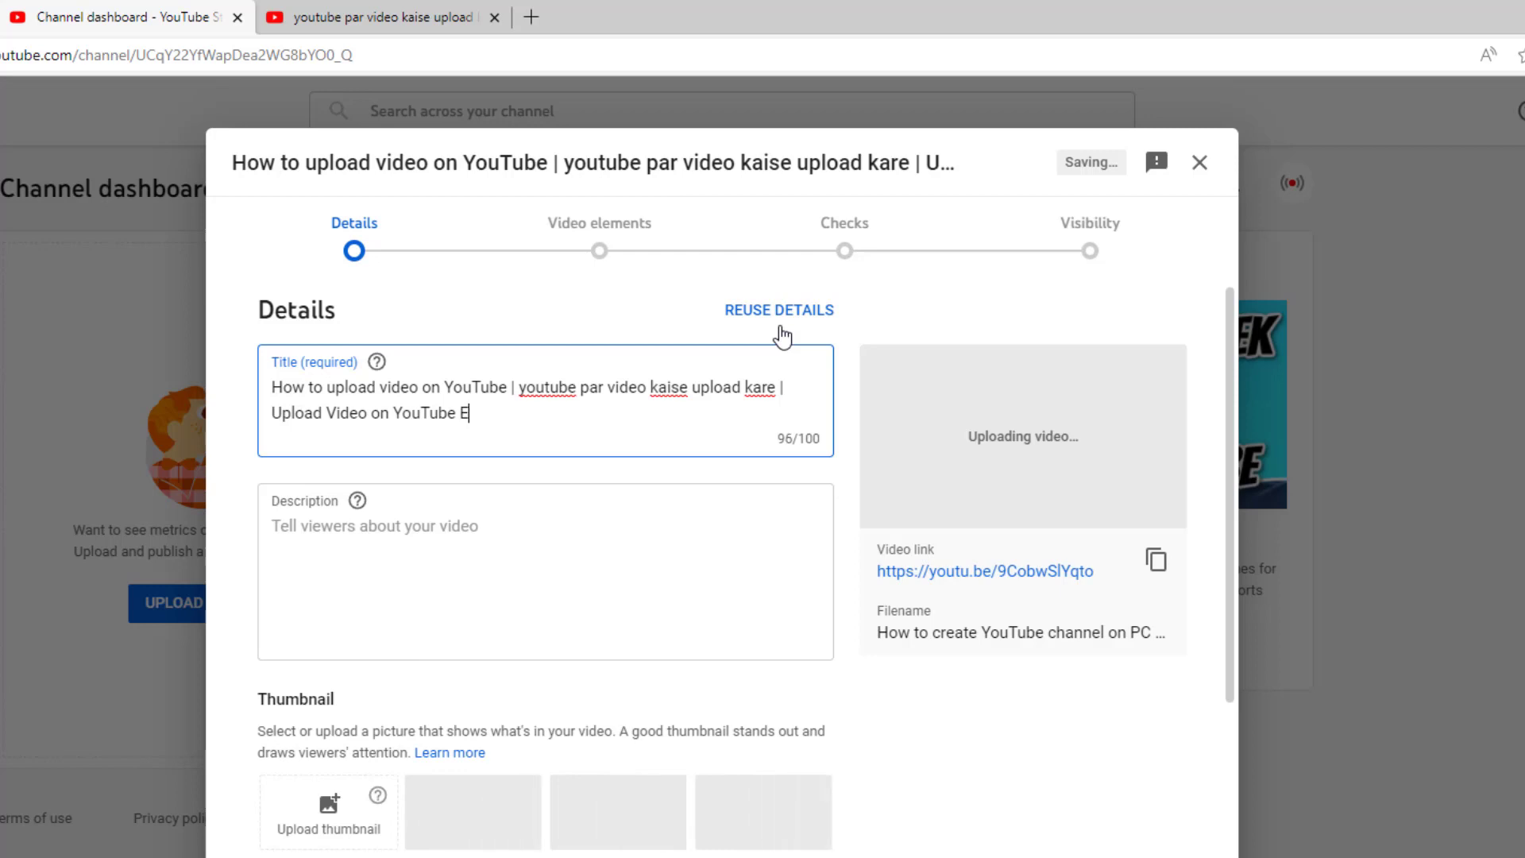
text(asily)
key(BackSpace)
key(BackSpace)
key(BackSpace)
key(BackSpace)
key(BackSpace)
key(BackSpace)
key(BackSpace)
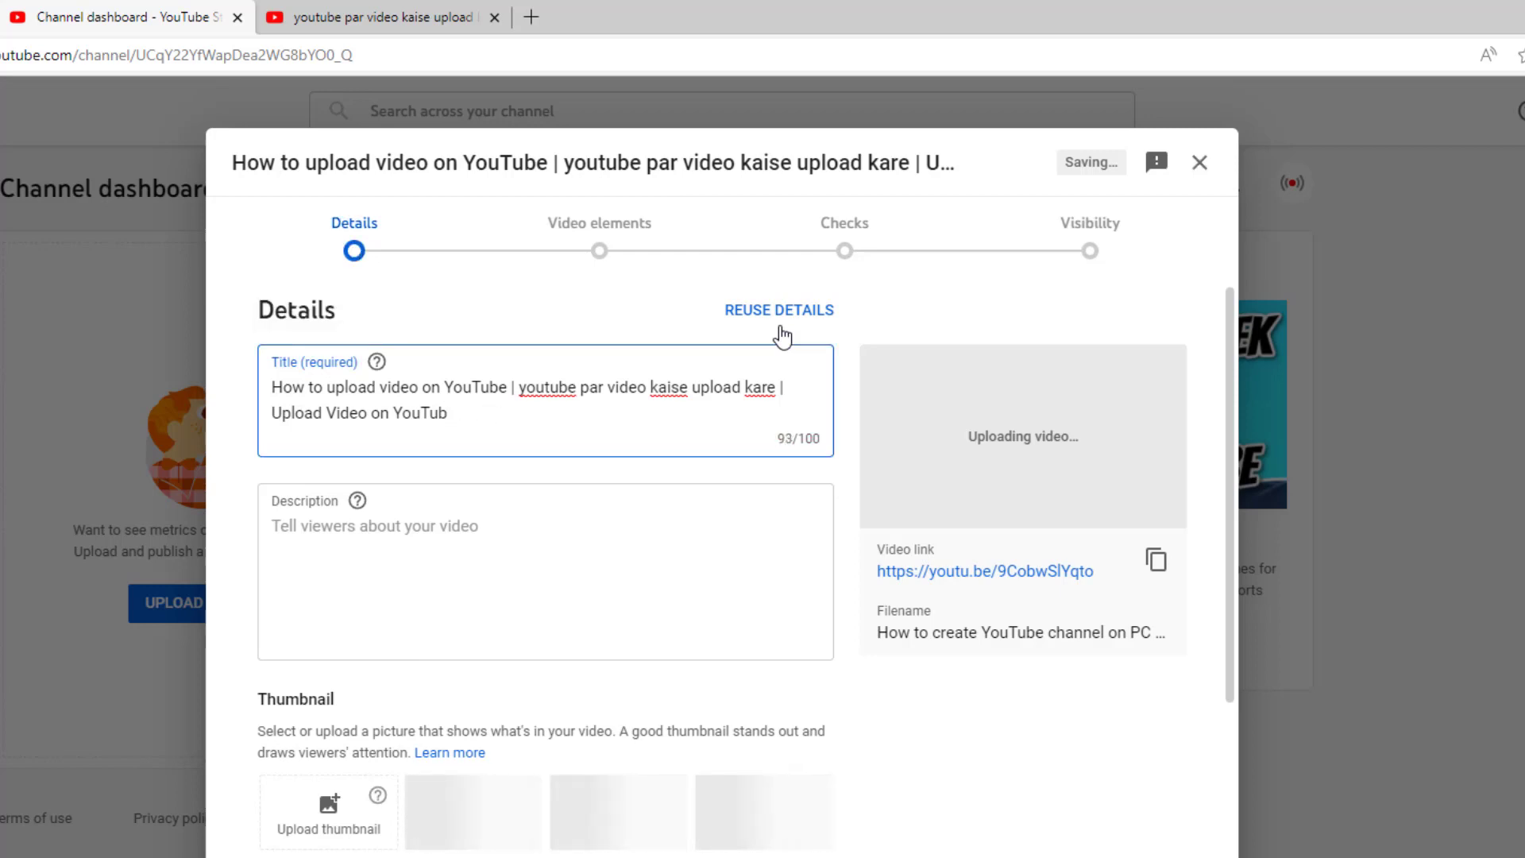
text(e.)
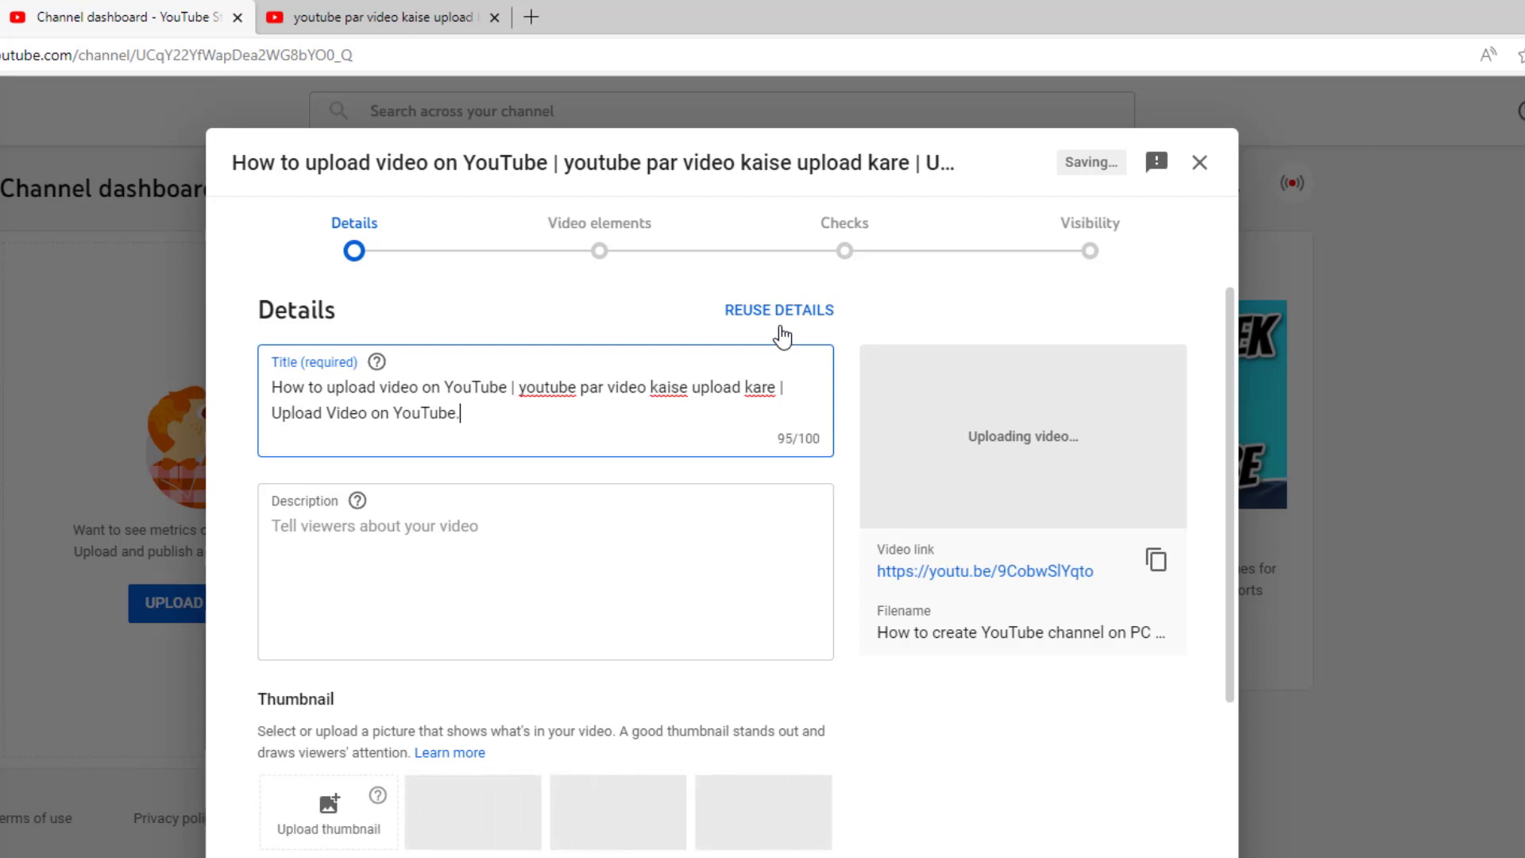
click(336, 540)
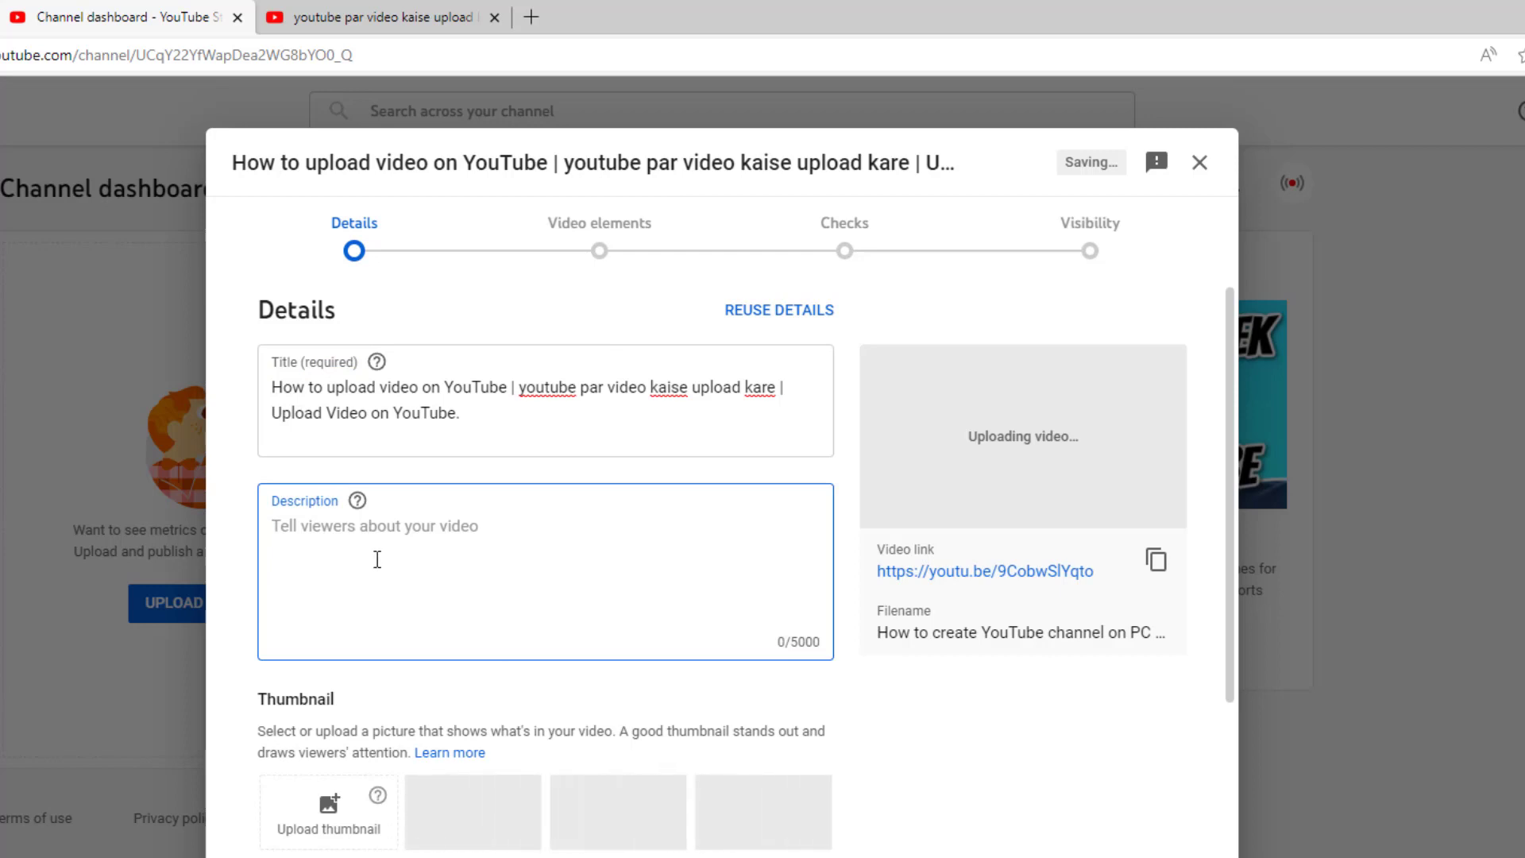
Step: Capitalise the middle 'youtube' in the title as 'YouTube'
click(544, 388)
key(Delete)
text(Y)
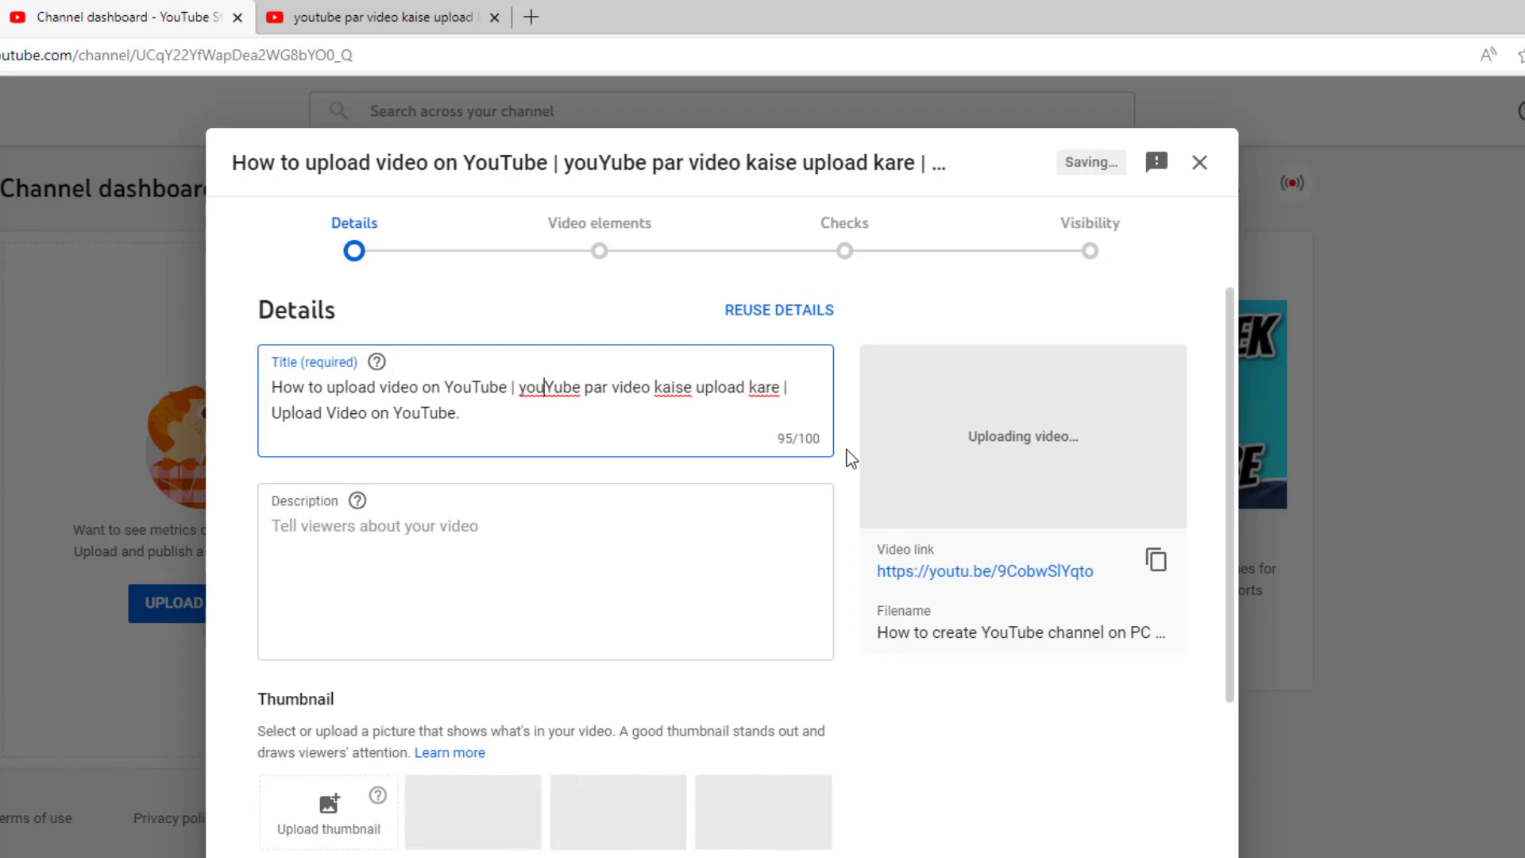
key(BackSpace)
text(T)
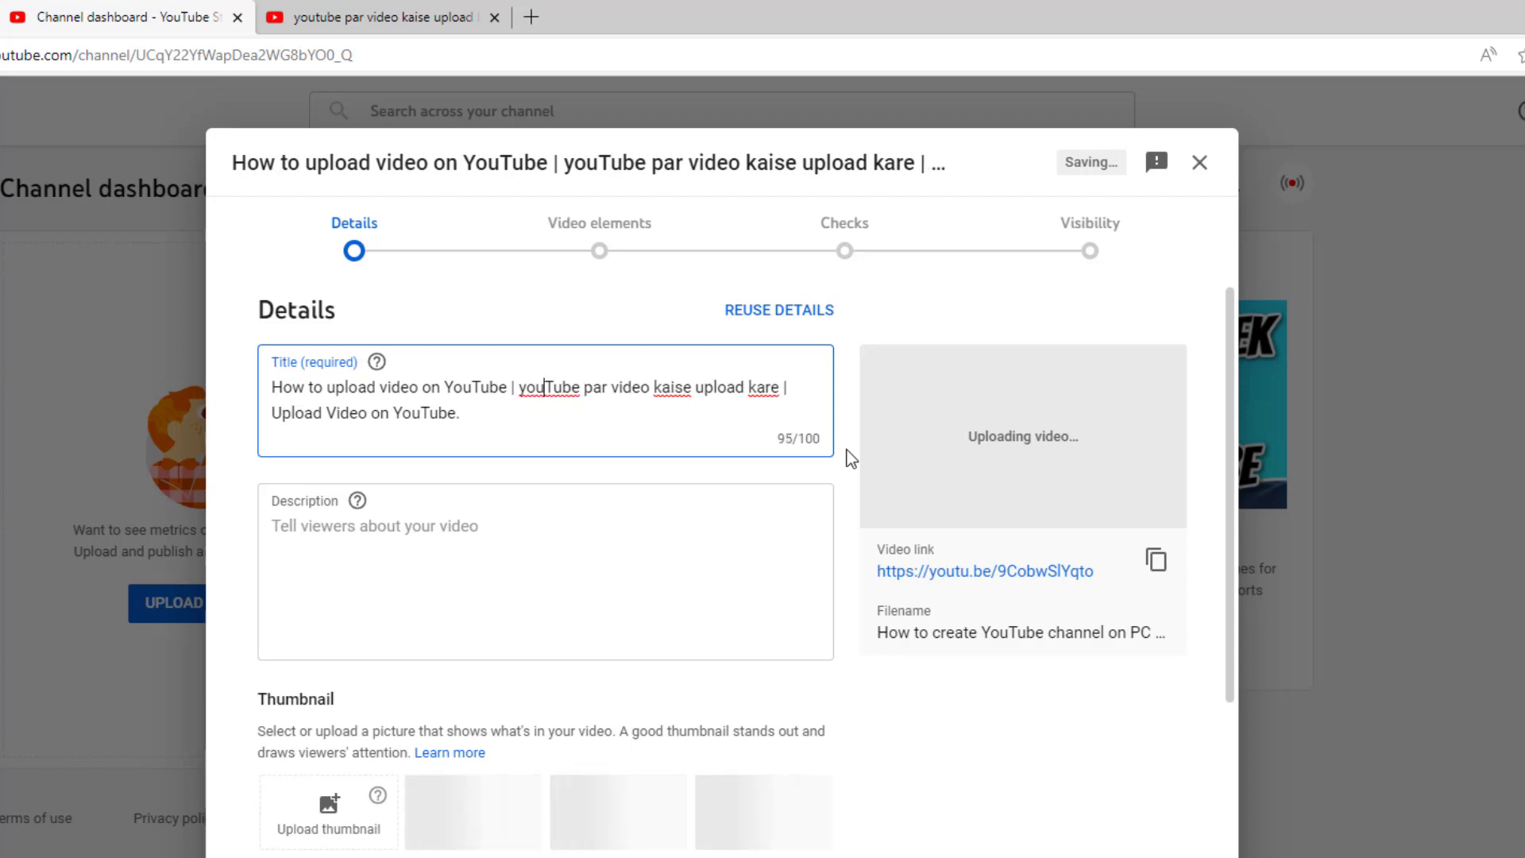
key(Delete)
text(Y)
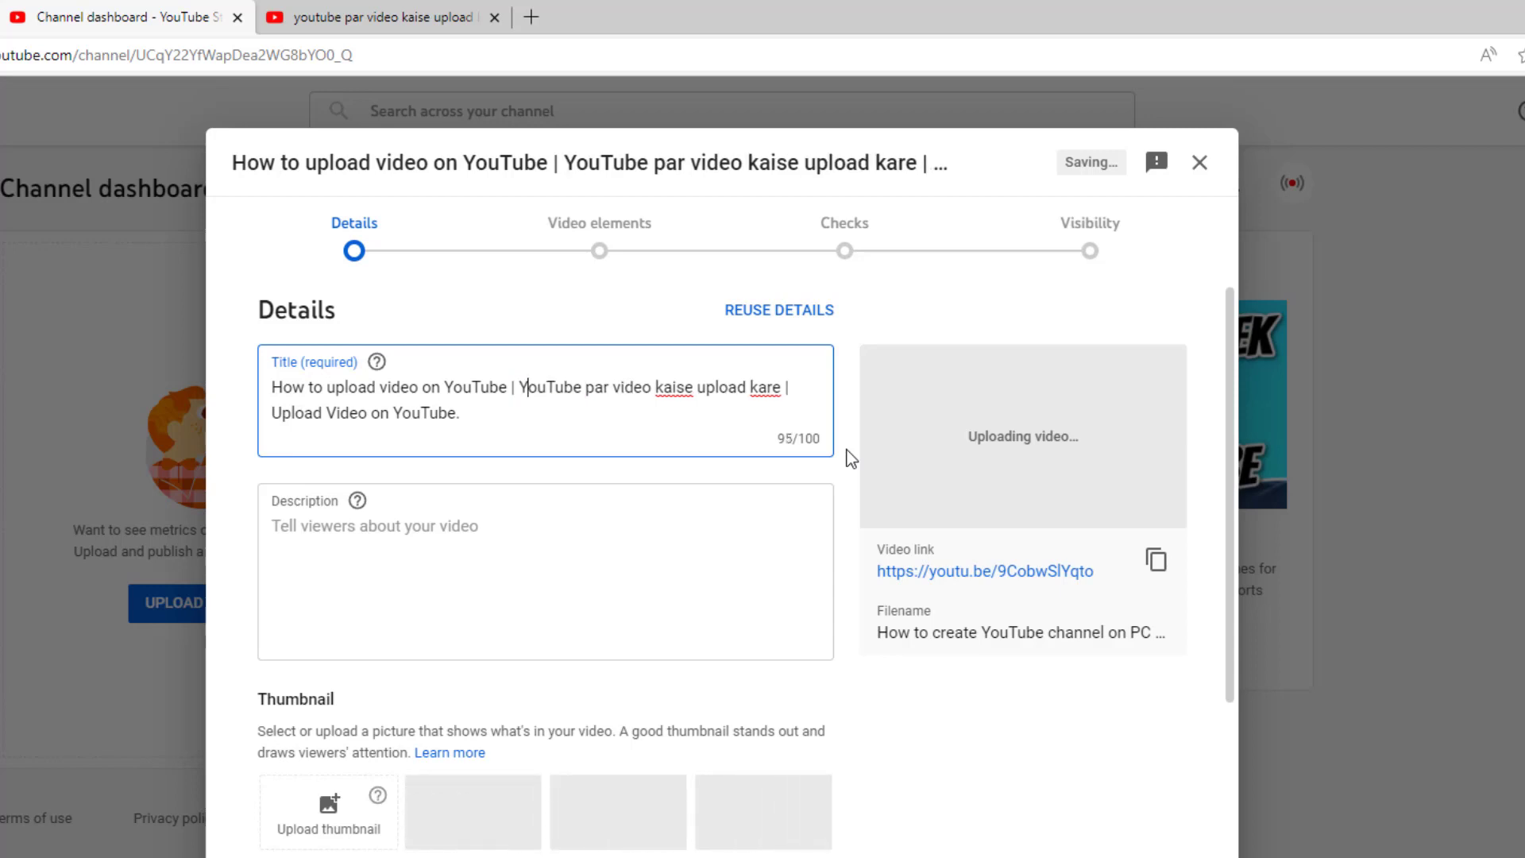
key(ctrl+Right)
key(ctrl+Right)
Step: Begin the description with 'In this video, i am trying to teach' plus the pasted title
click(365, 528)
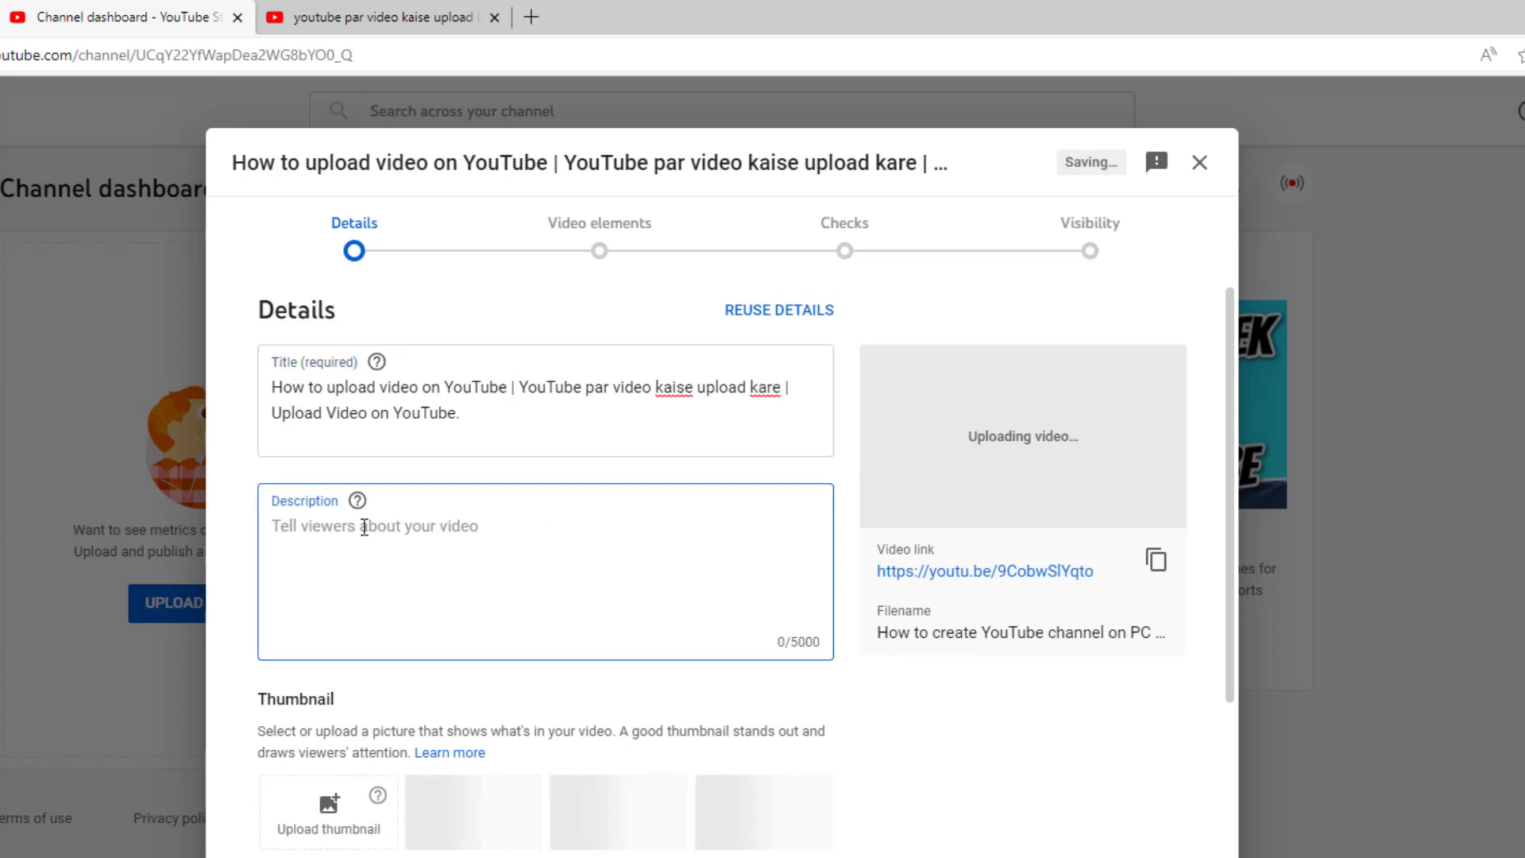
text(In this vi)
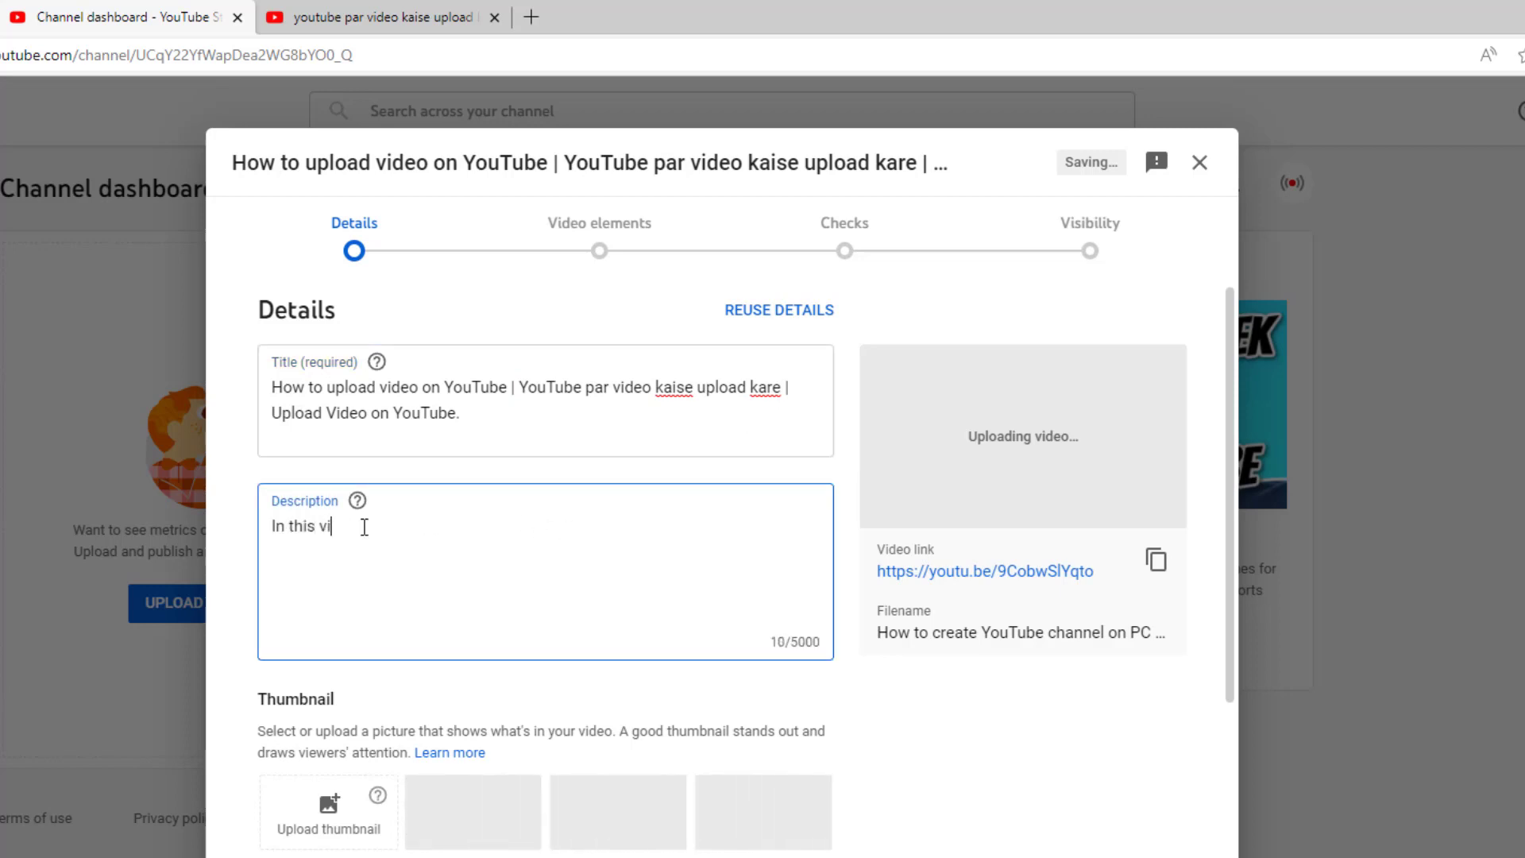
text(deo, i am )
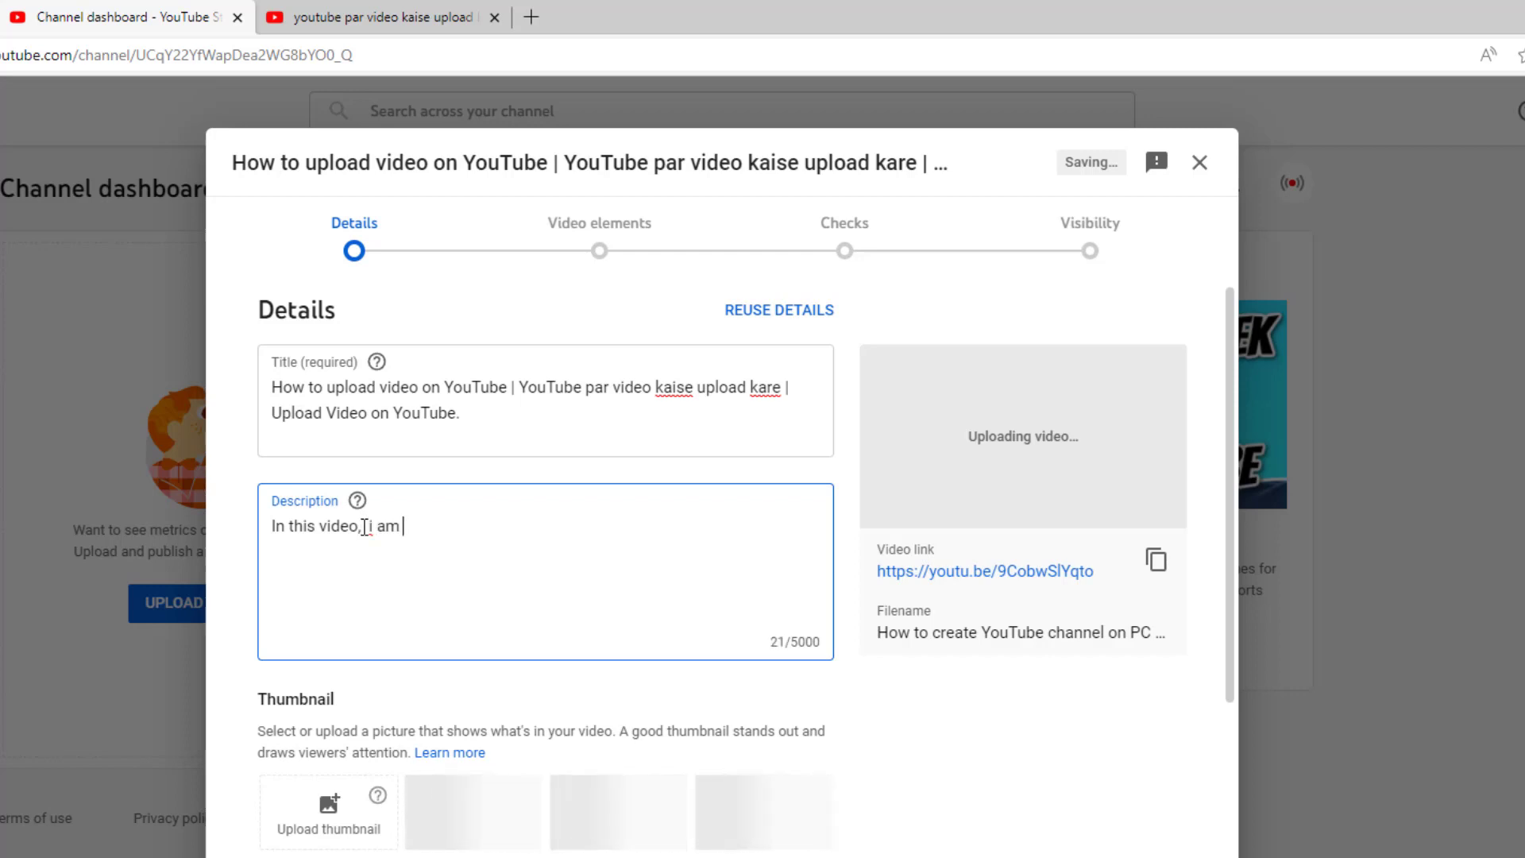
text(trying to )
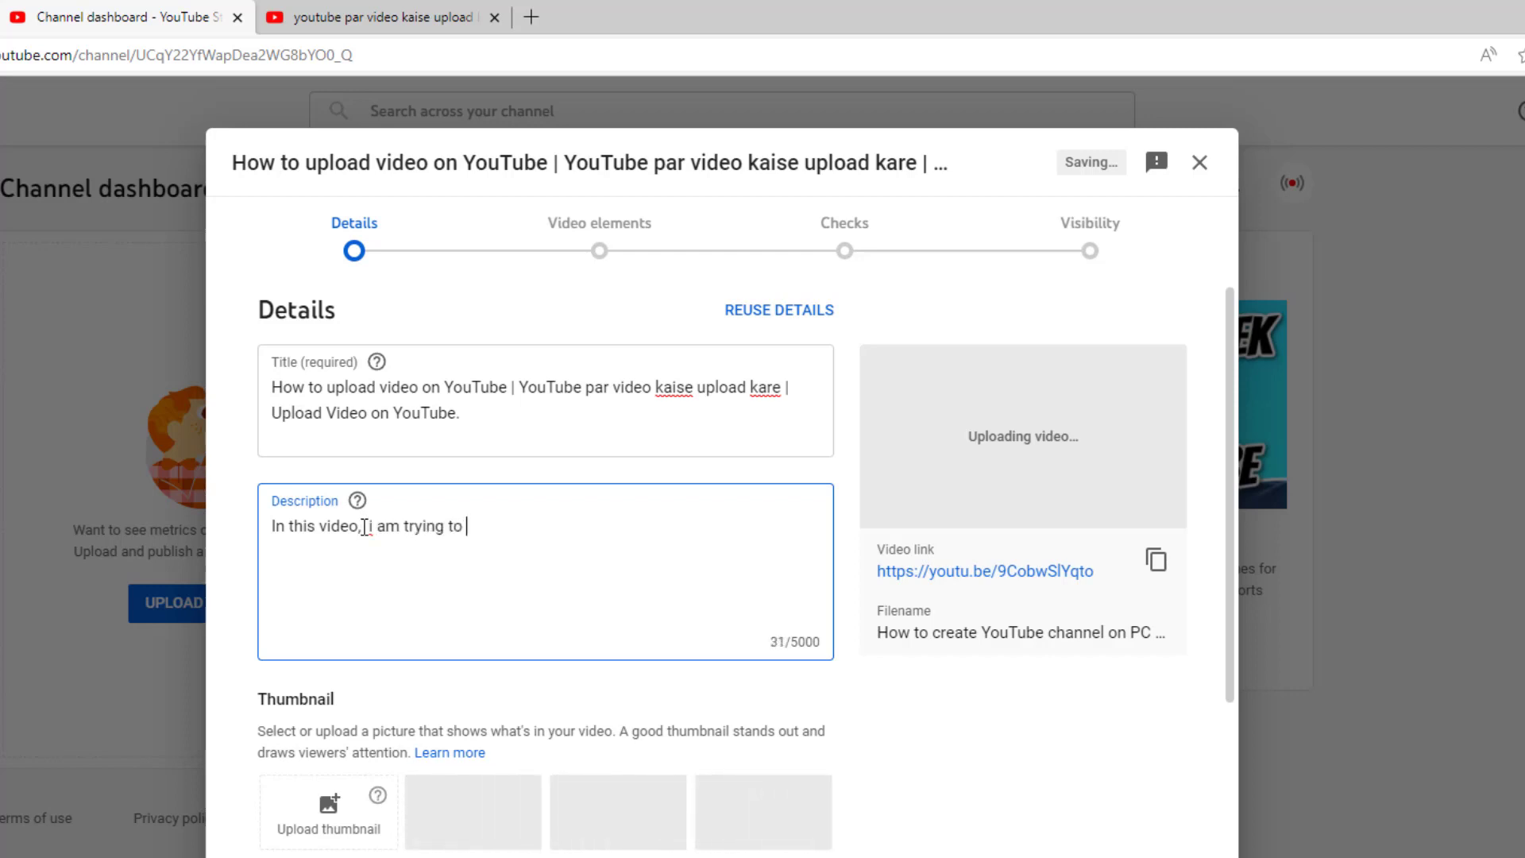
text(teach)
triple_click(495, 425)
key(ctrl+c)
click(612, 517)
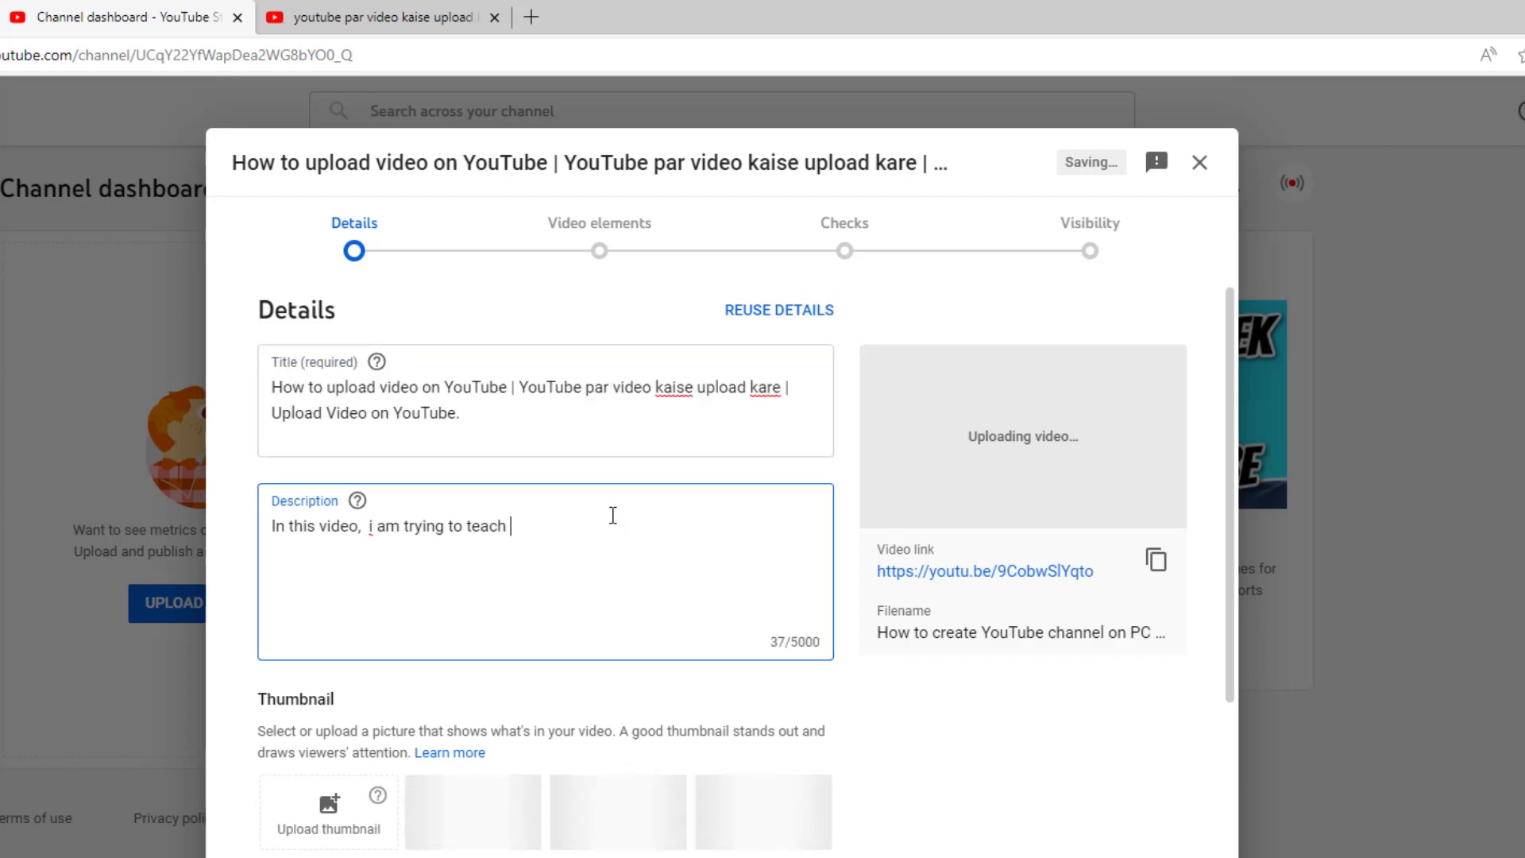
key(ctrl+v)
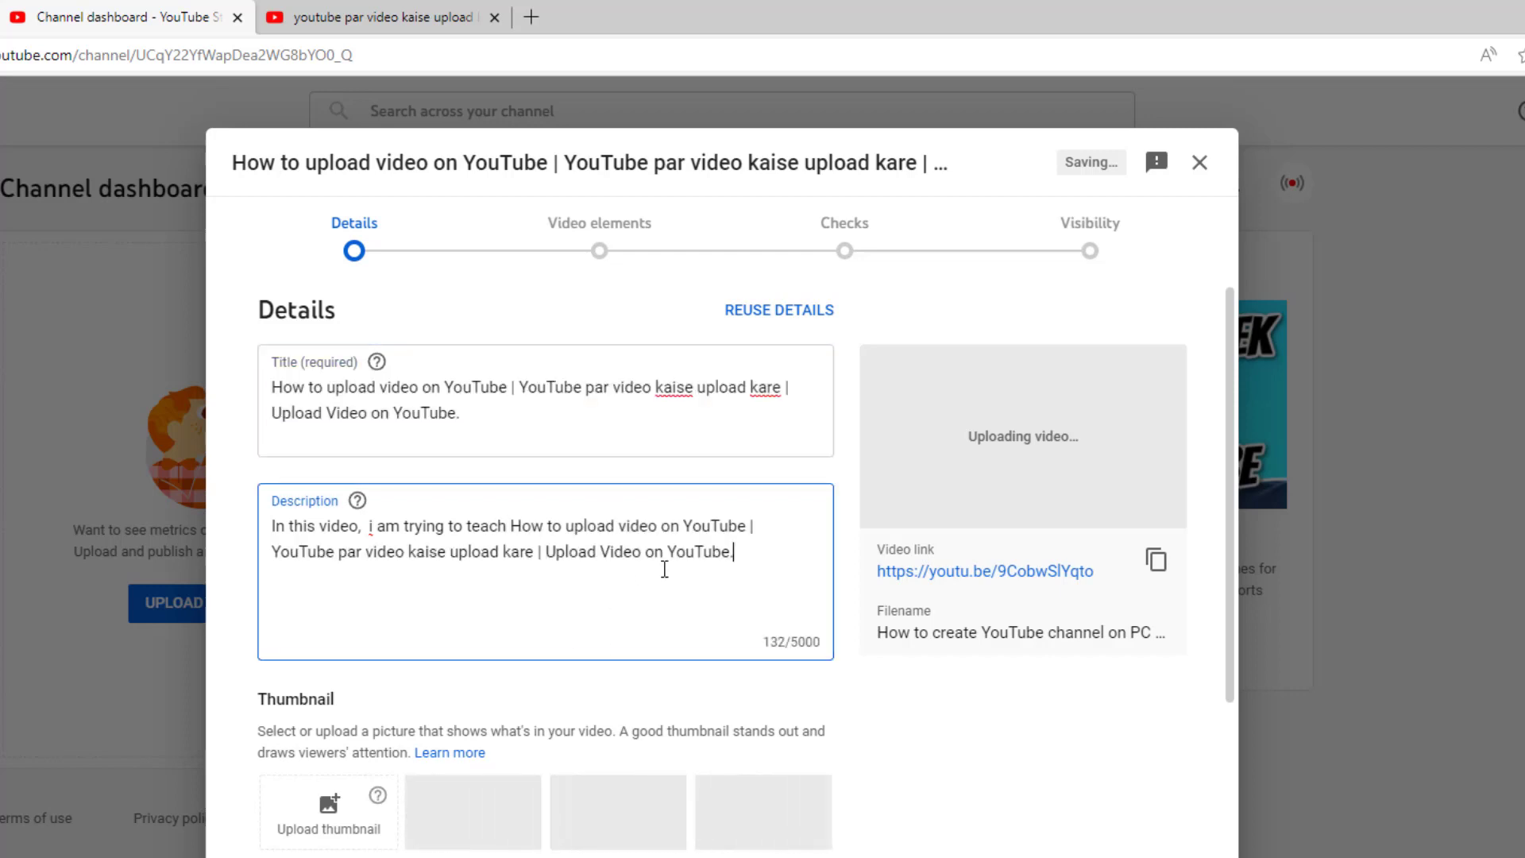
key(Return)
Step: Search YouTube for 'youtube video upload karne ka sahi tarika 2022' and copy the query
key(ctrl+Tab)
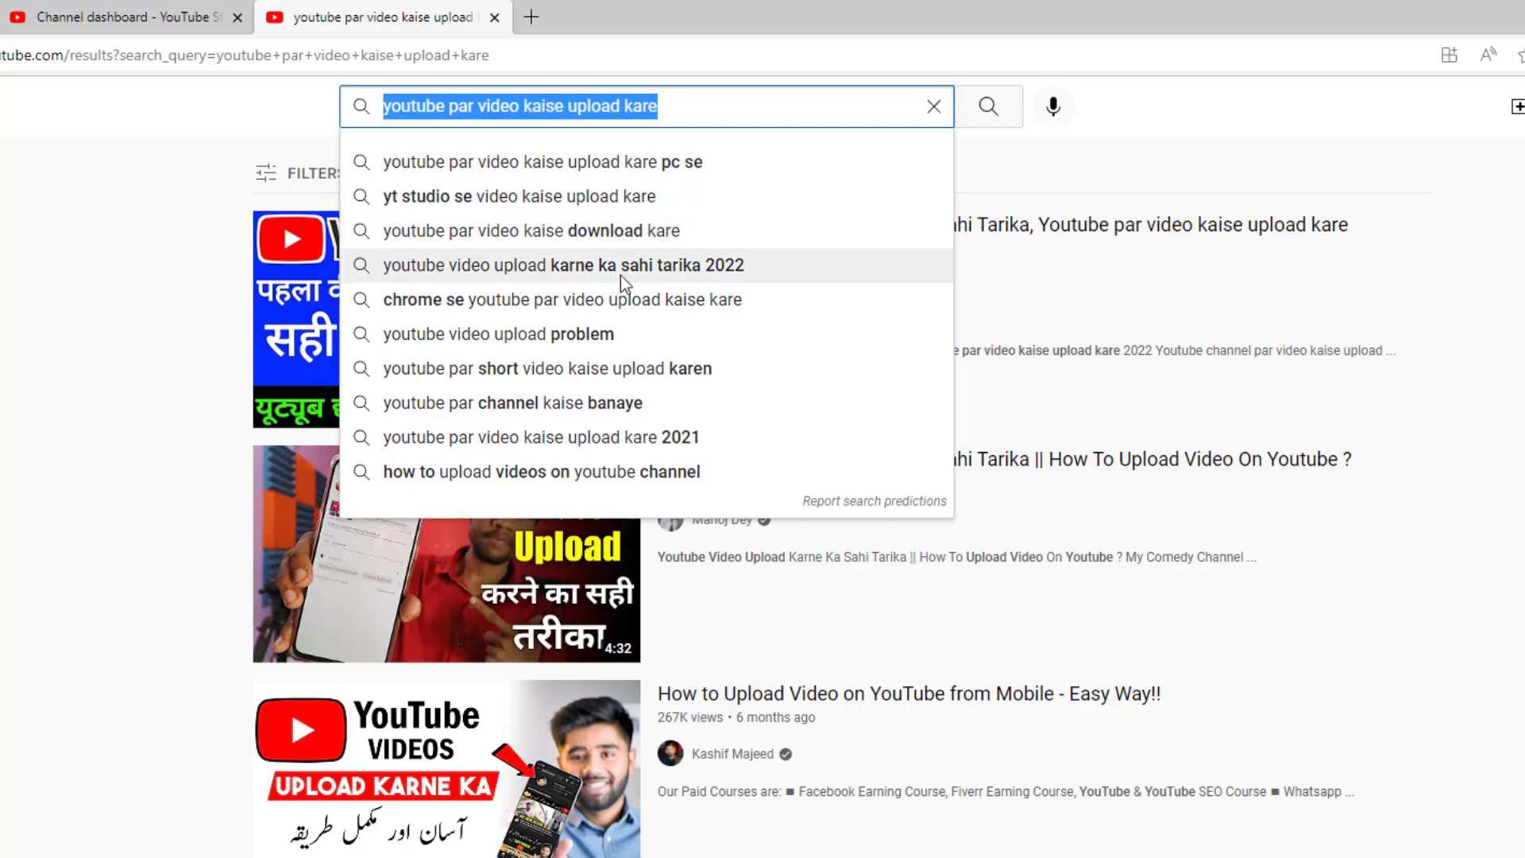
click(714, 274)
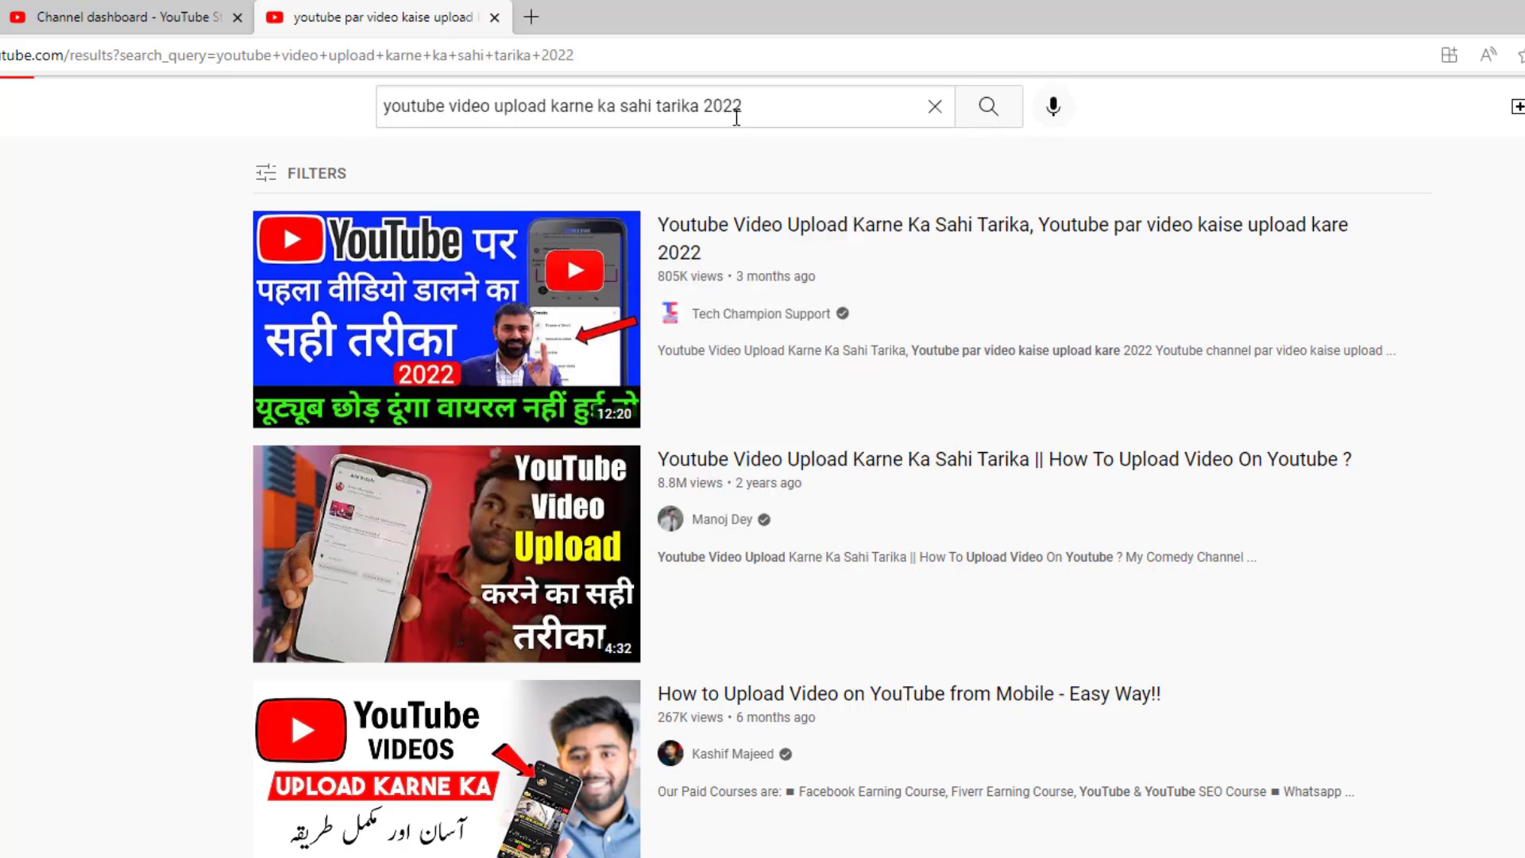
key(ctrl+a)
key(ctrl+c)
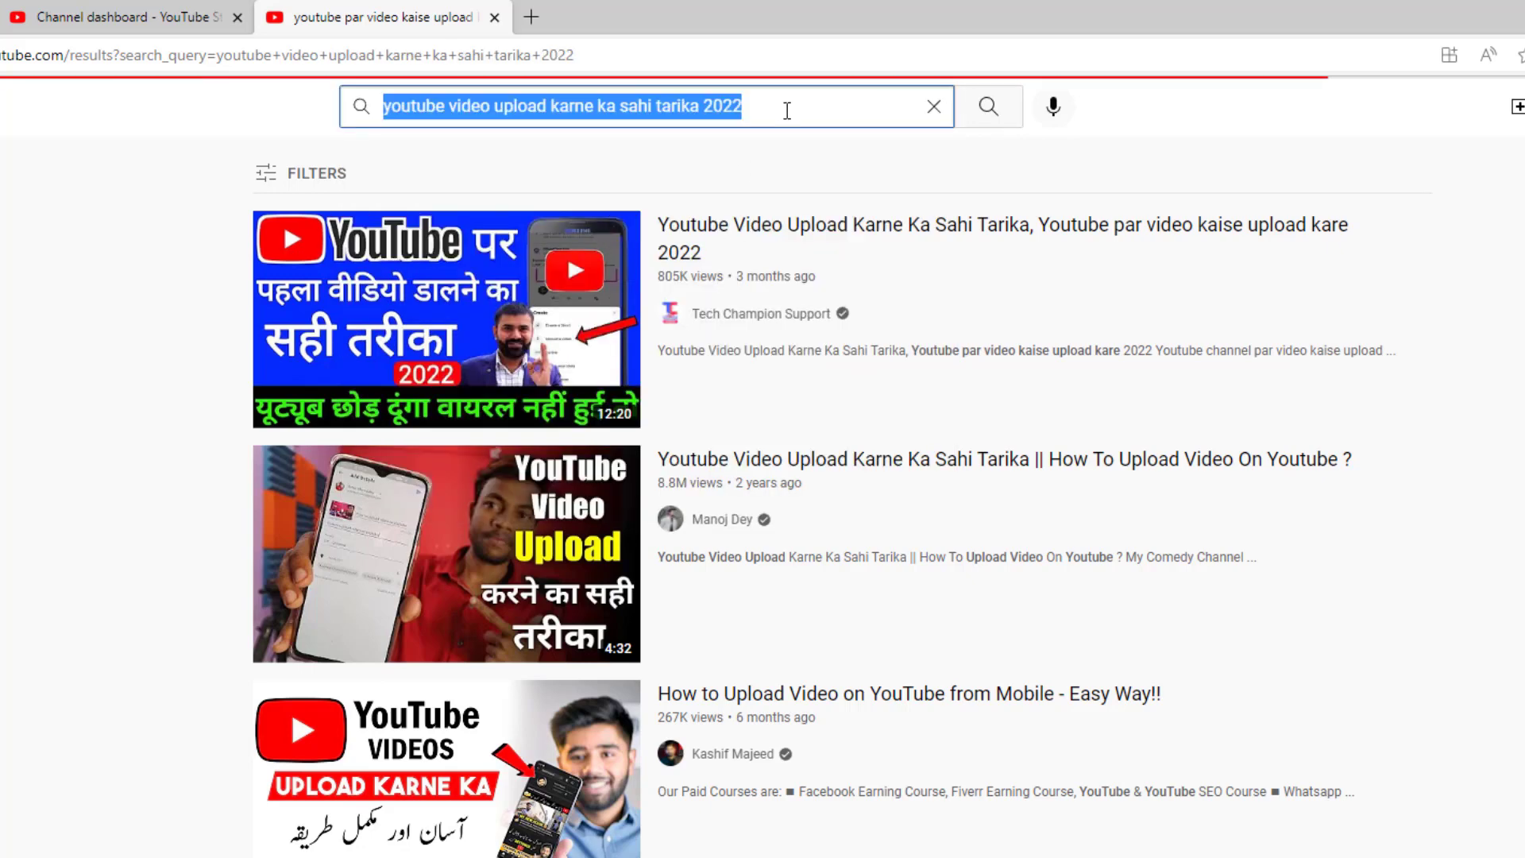
click(236, 10)
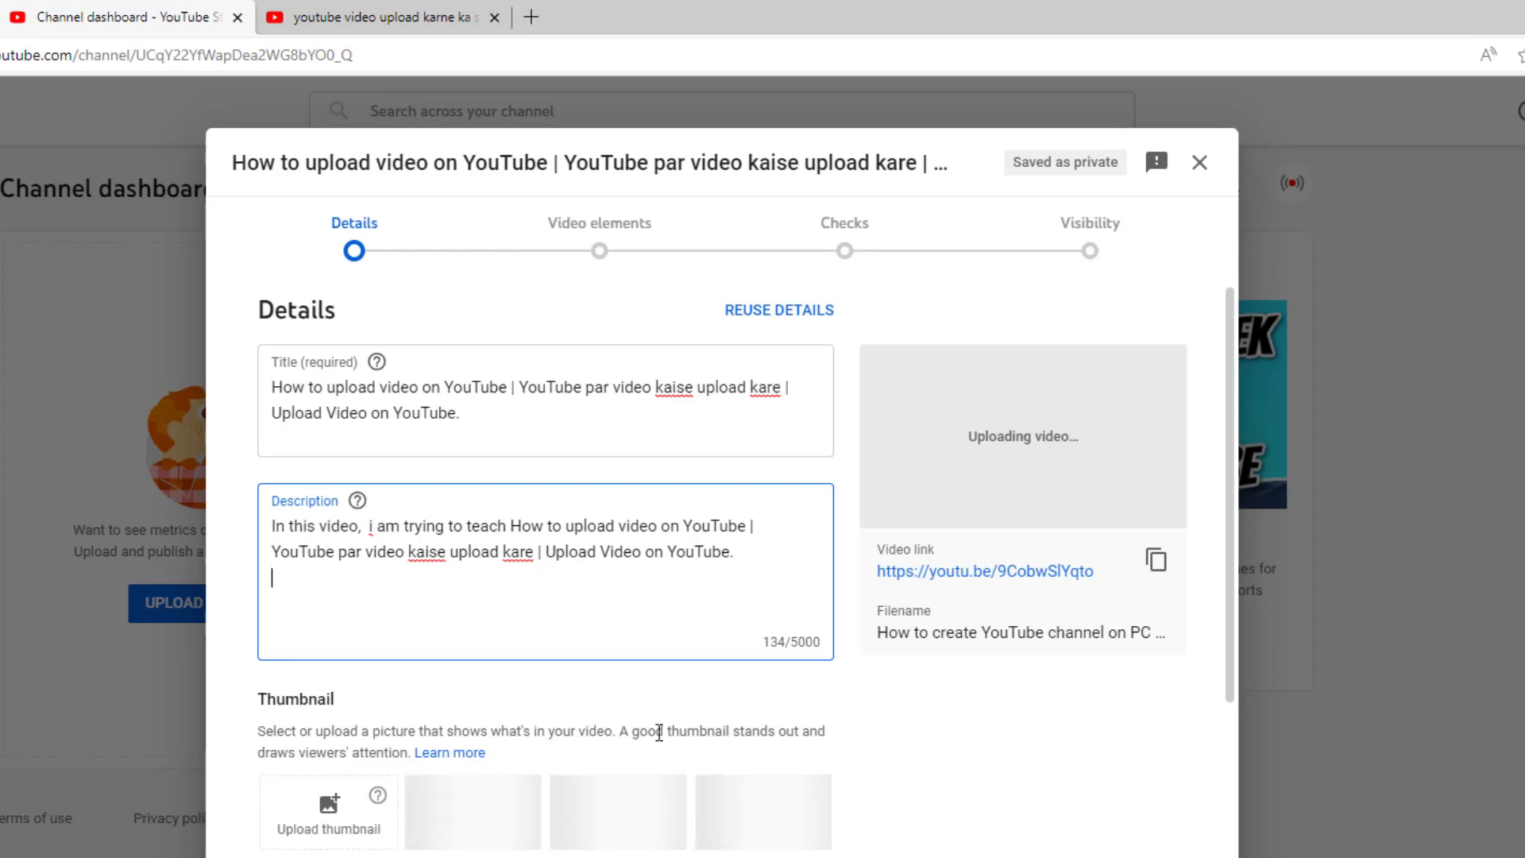
Step: Add the description paragraph 'Is video main hum aap … sahi tarika 2022 sikhaenge.' (214/5000)
key(Return)
key(Return)
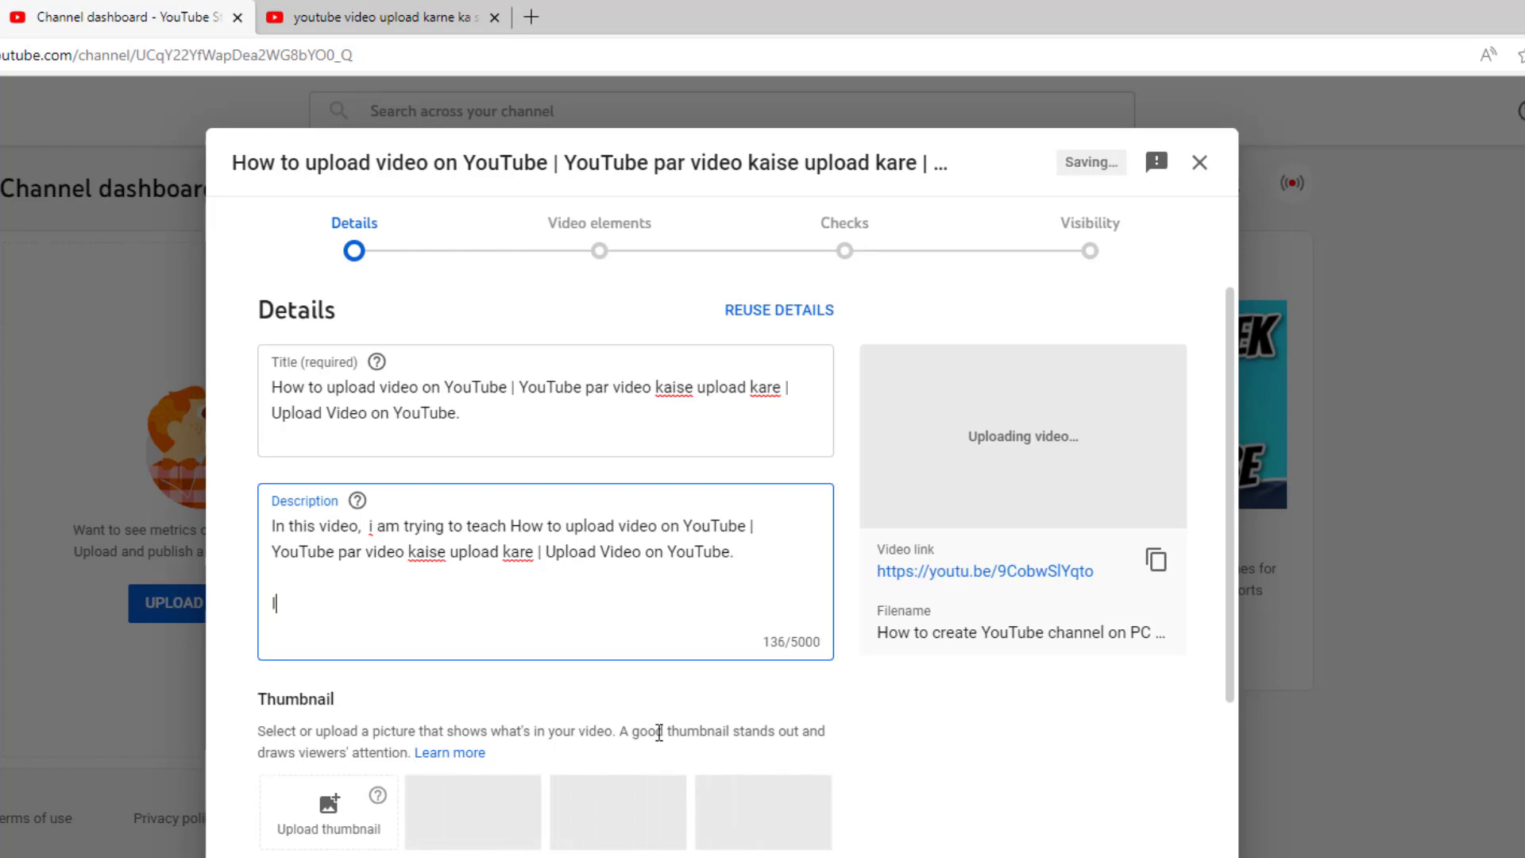
text(Is video main hum)
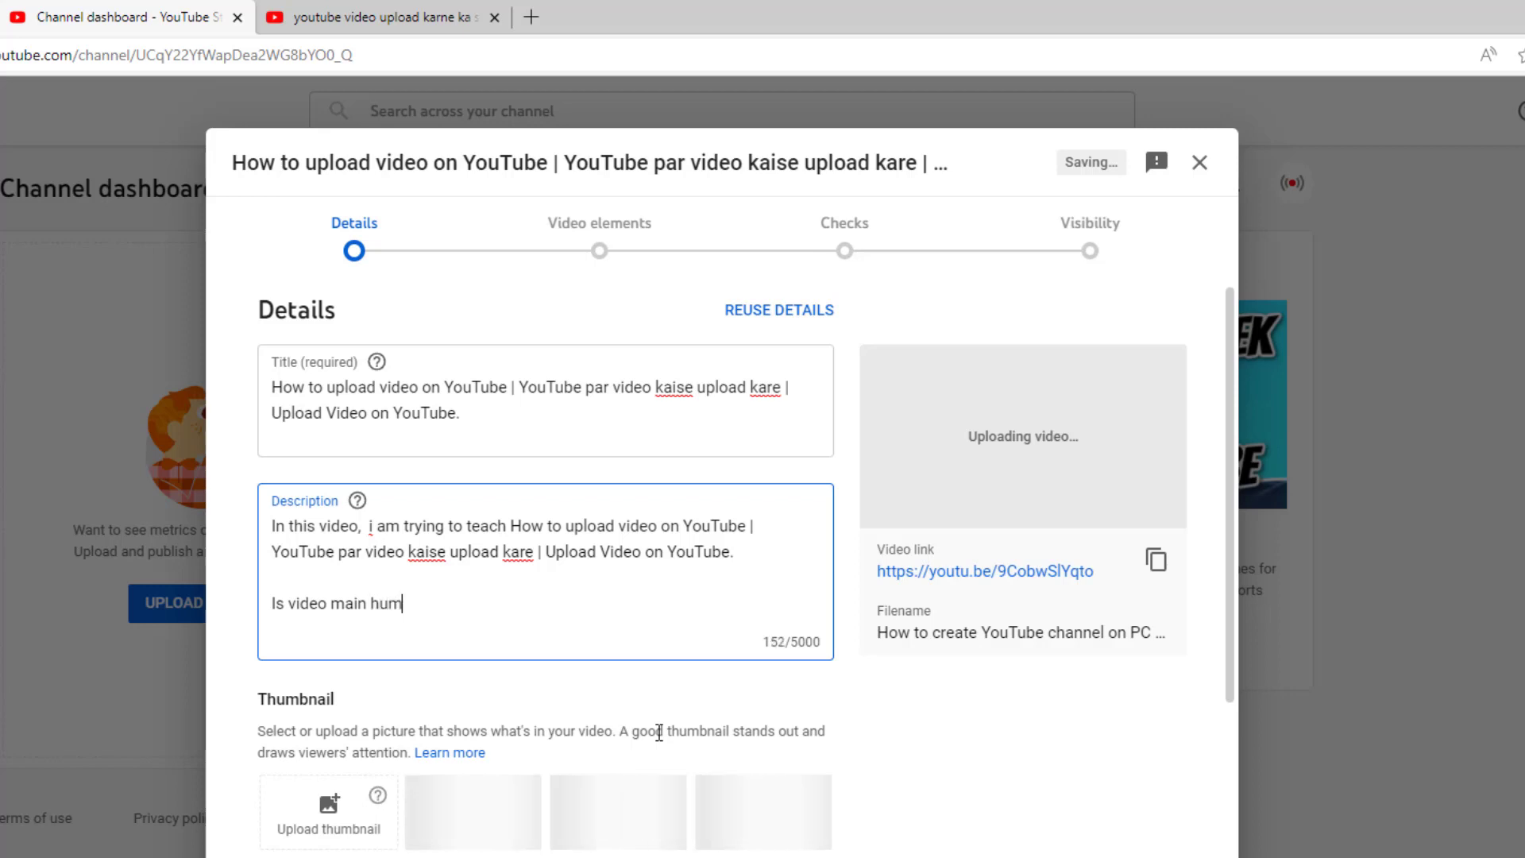
text( aap)
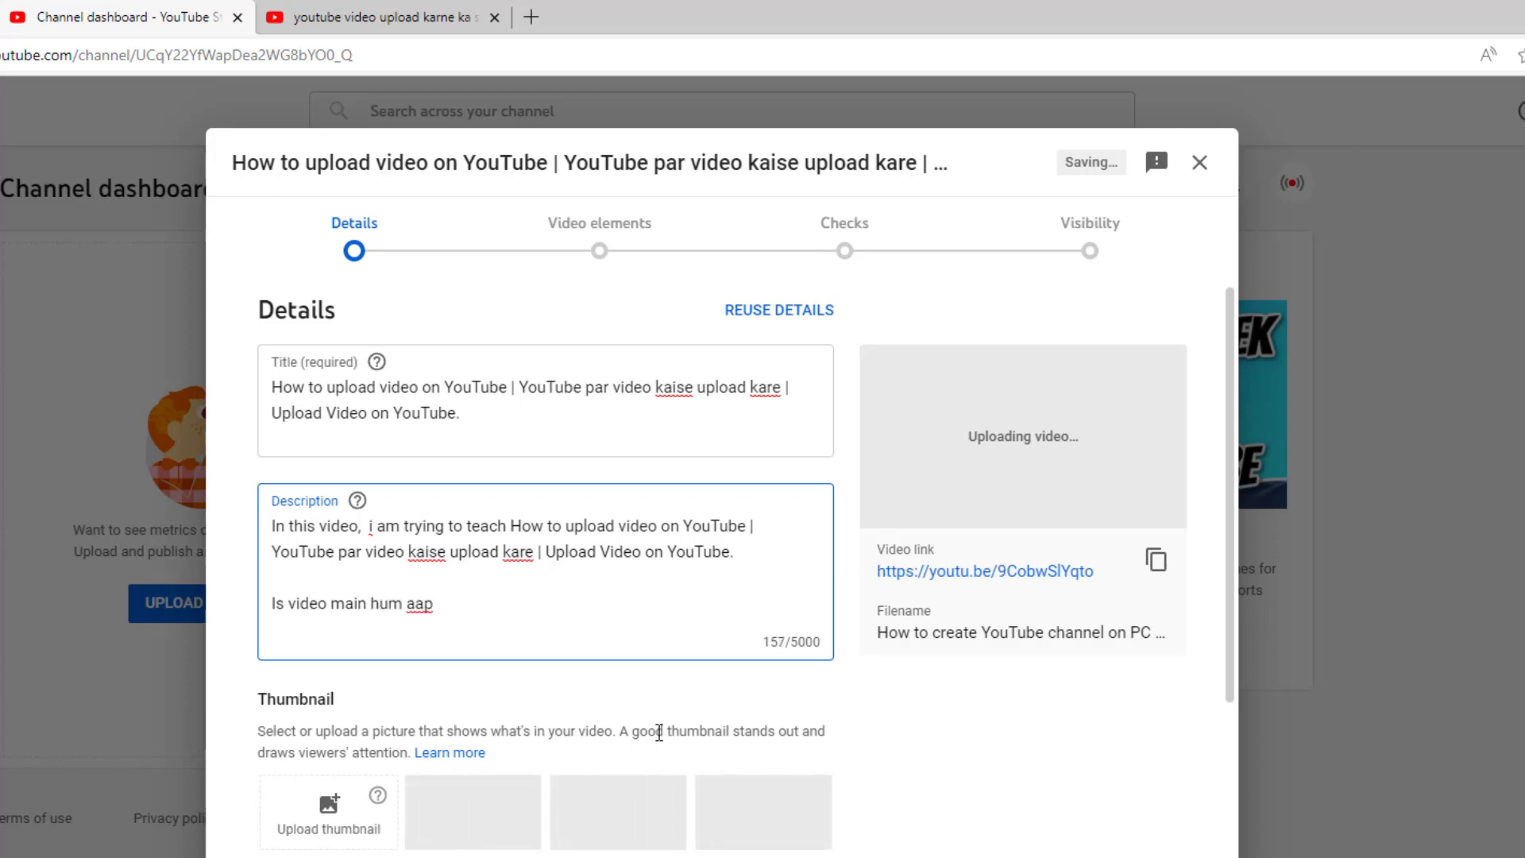
key(ctrl+v)
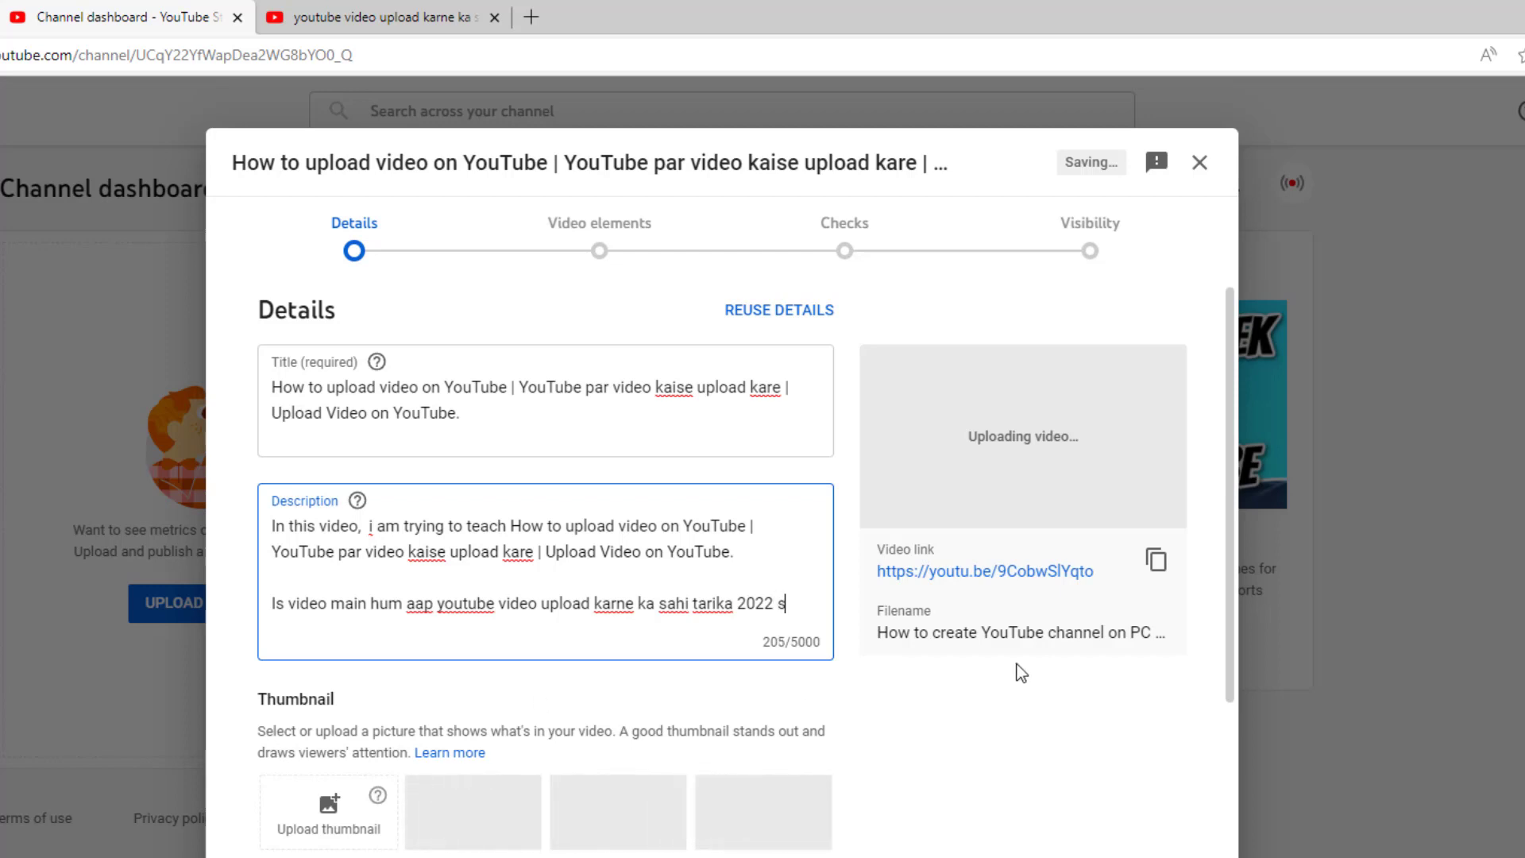
text(sikhaenge.)
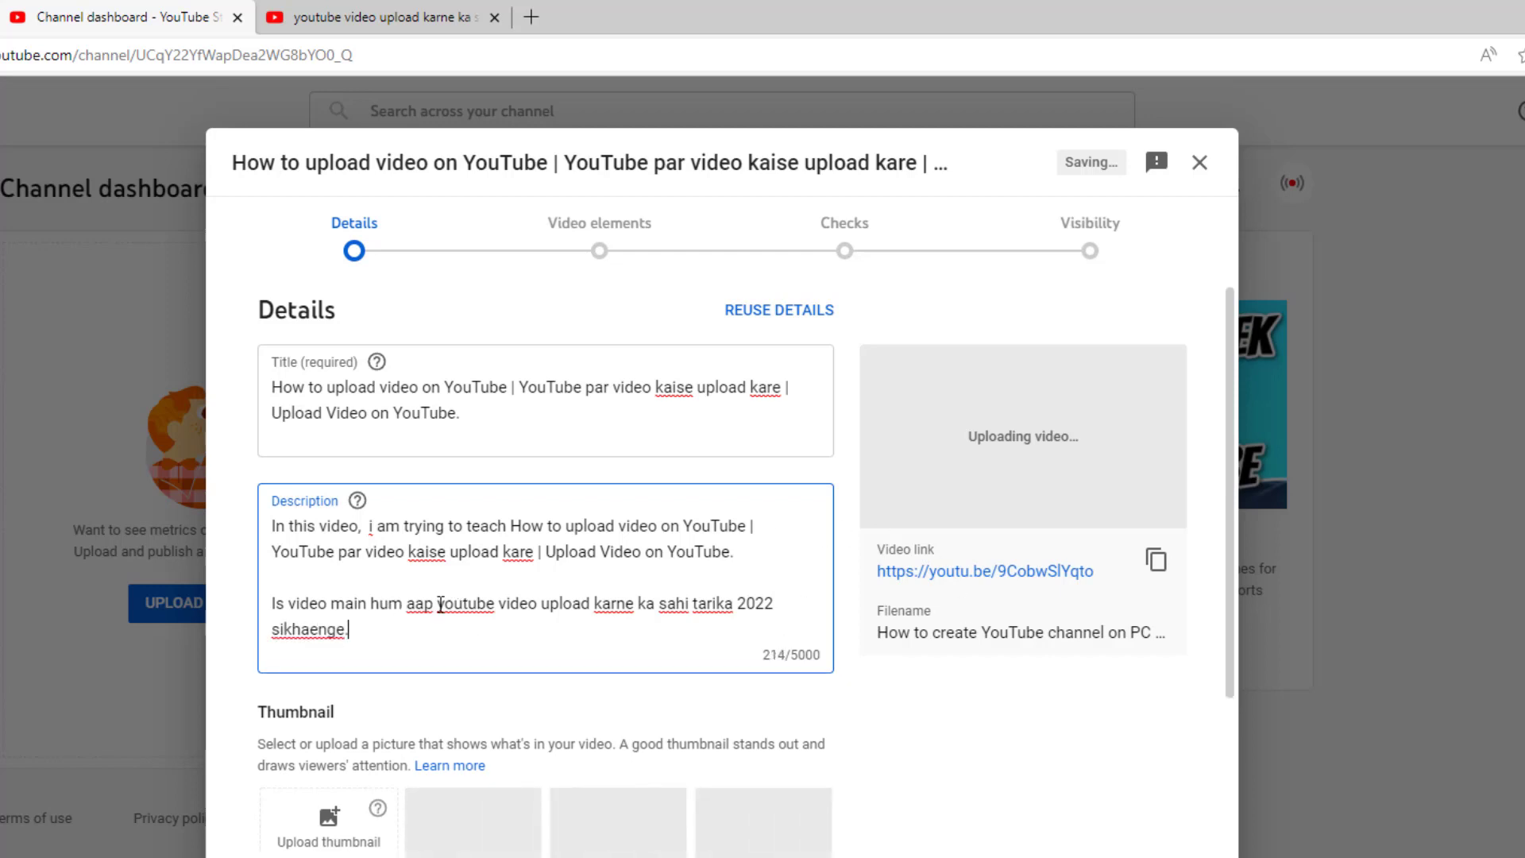
drag(437, 605, 772, 607)
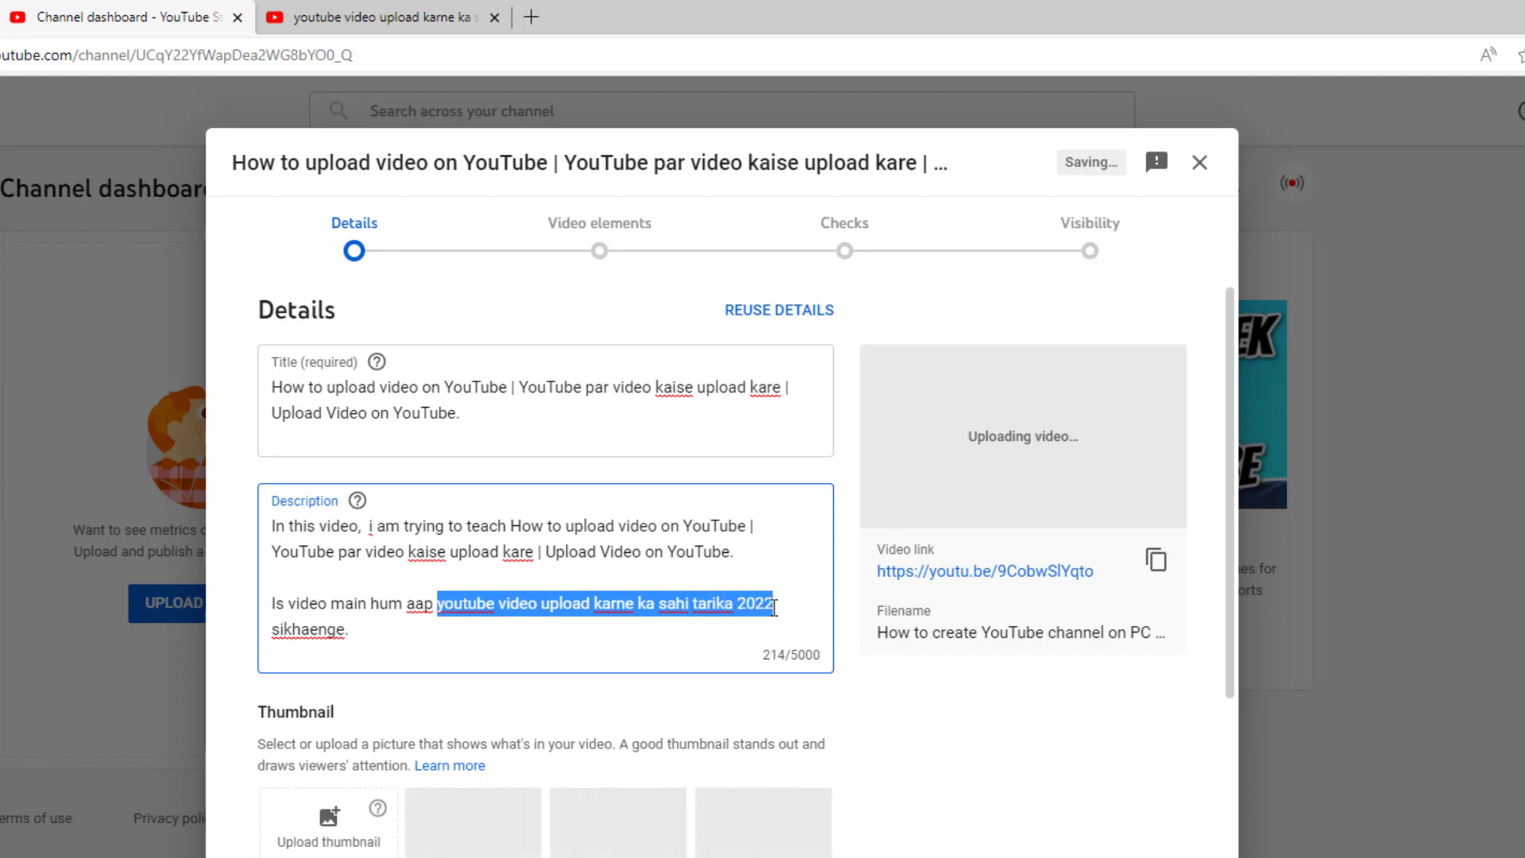
click(575, 626)
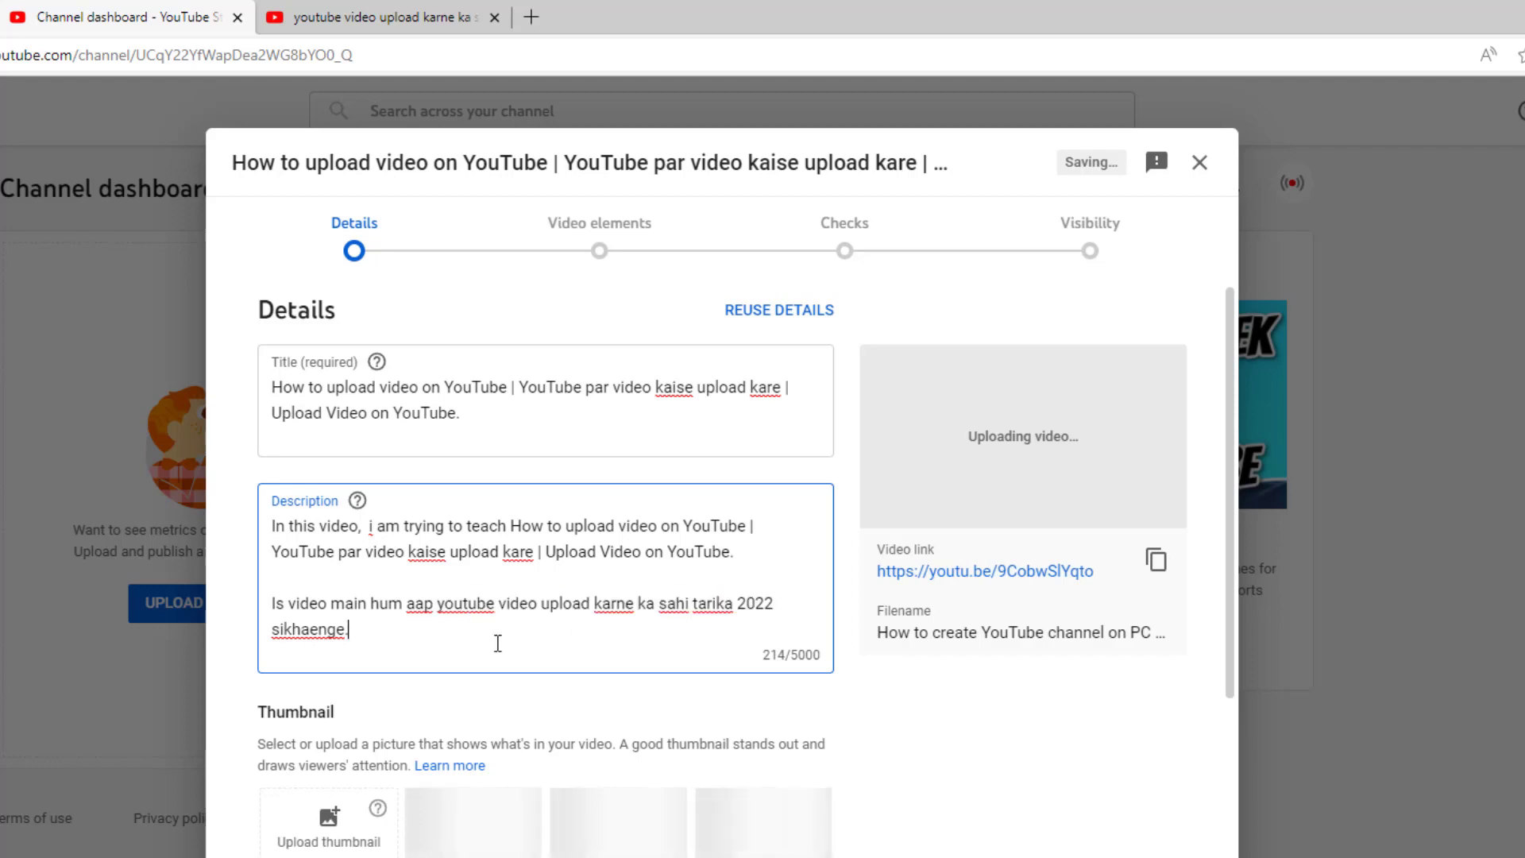
key(Return)
click(305, 11)
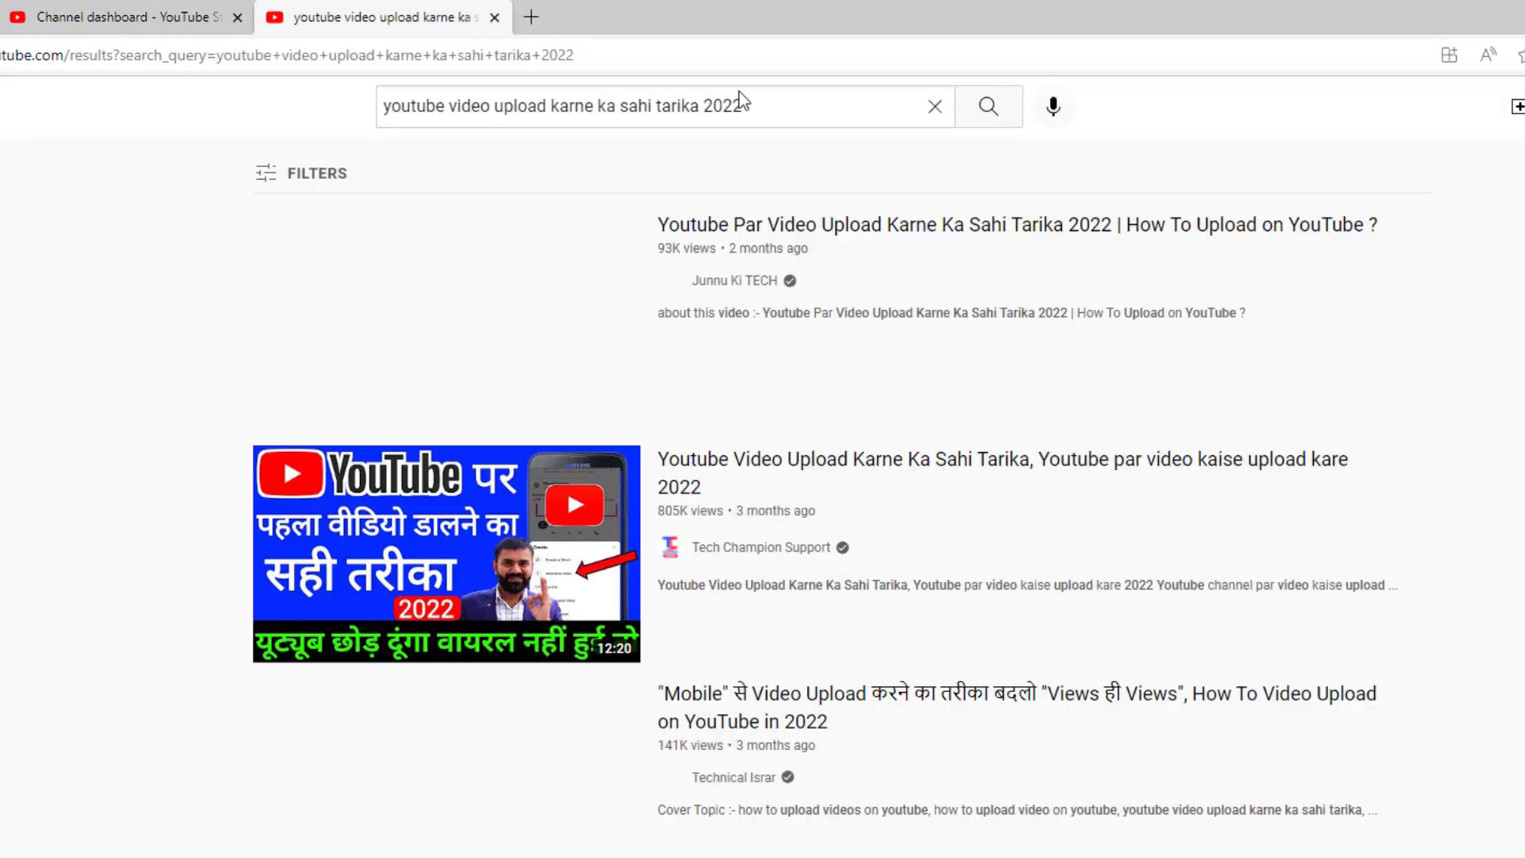
Step: Search YouTube for 'chrome se youtube par video upload kaise kare' and select the query to copy
click(778, 112)
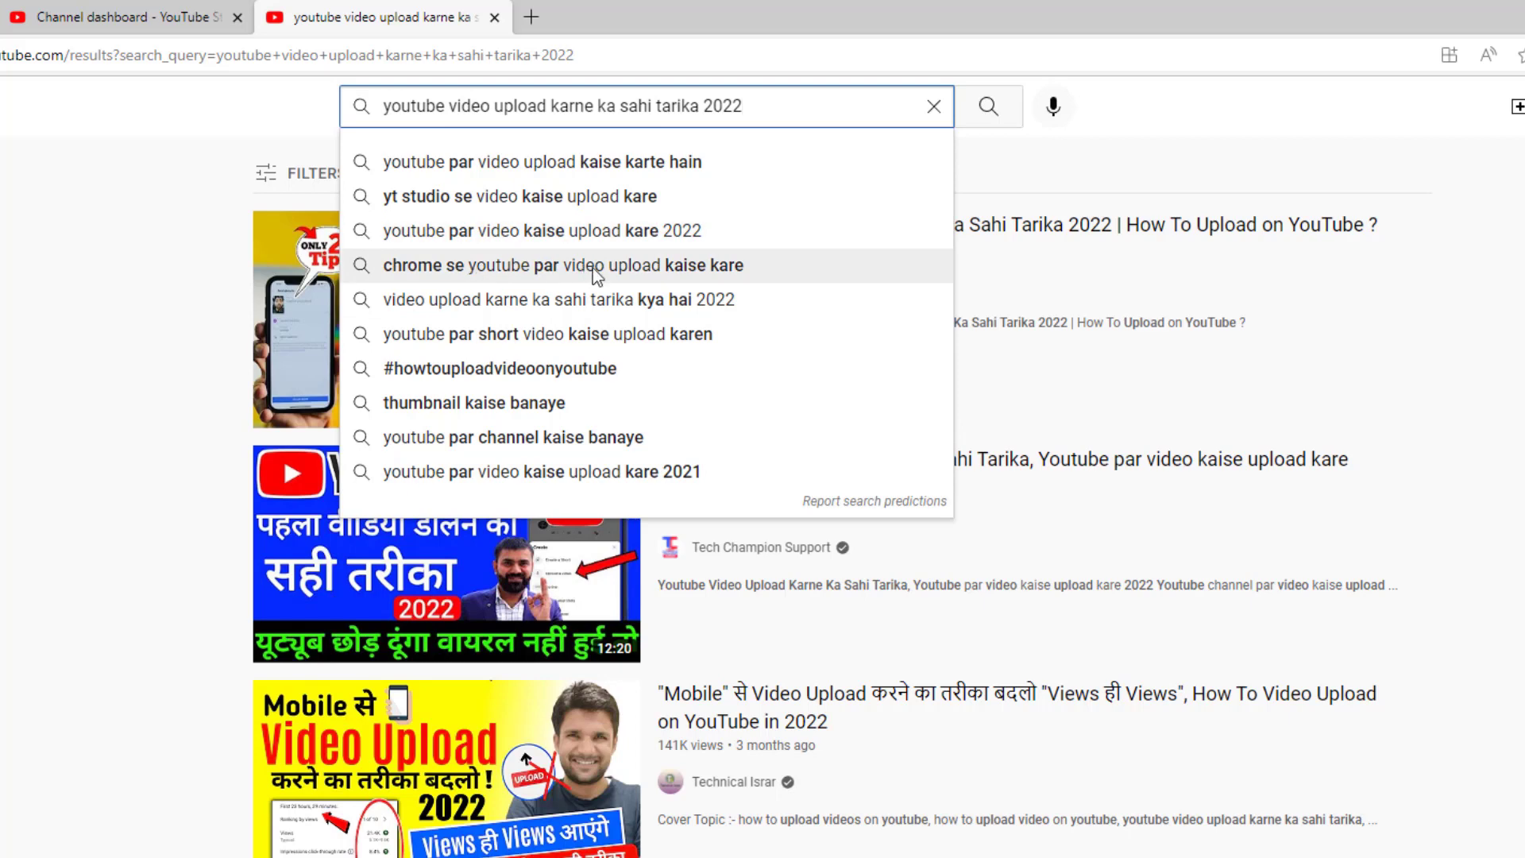
click(732, 268)
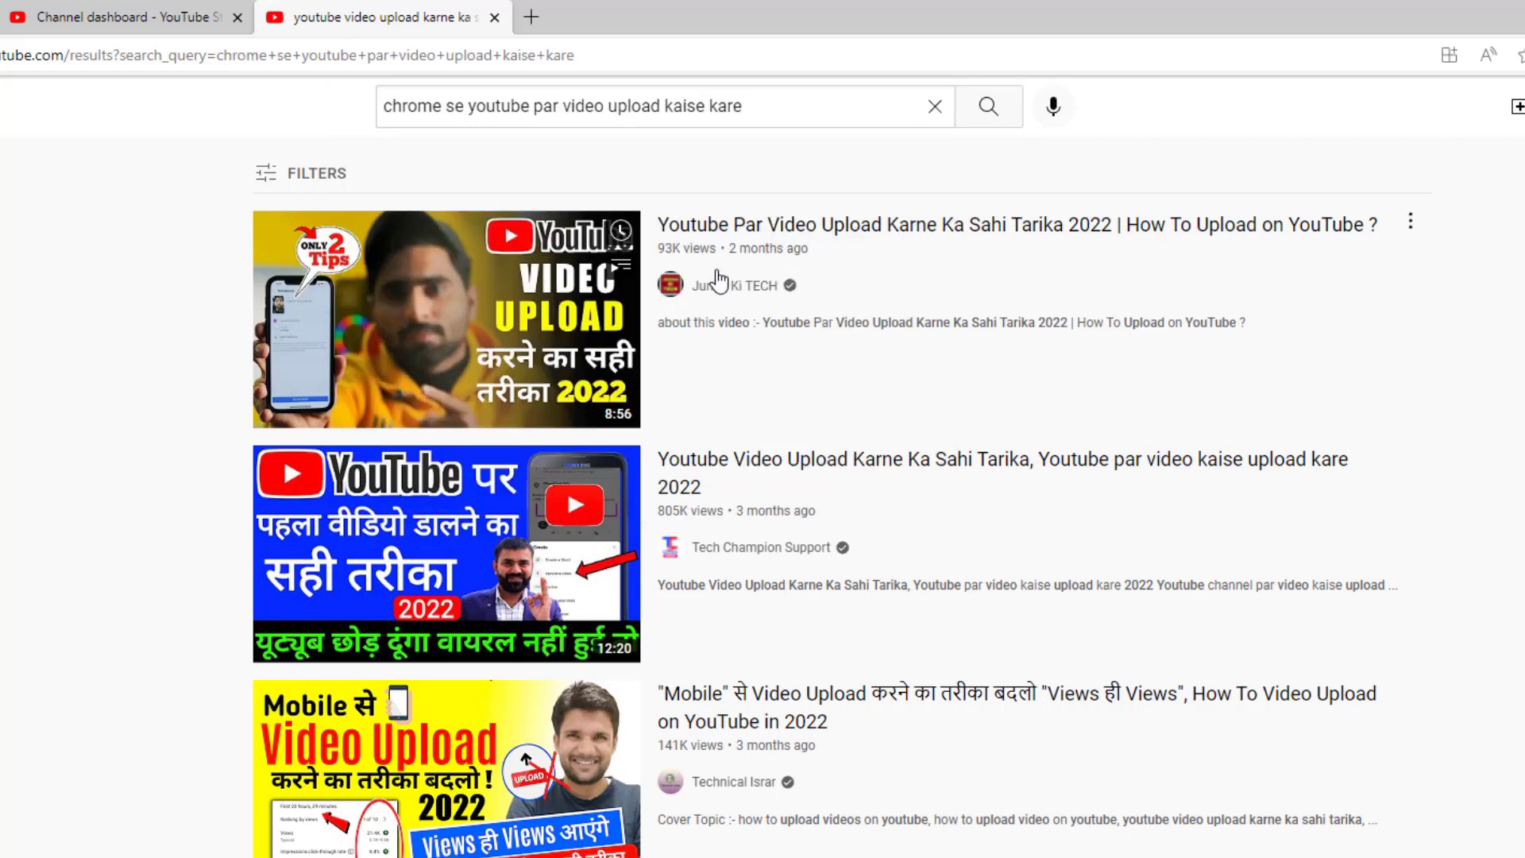
triple_click(771, 105)
key(ctrl+c)
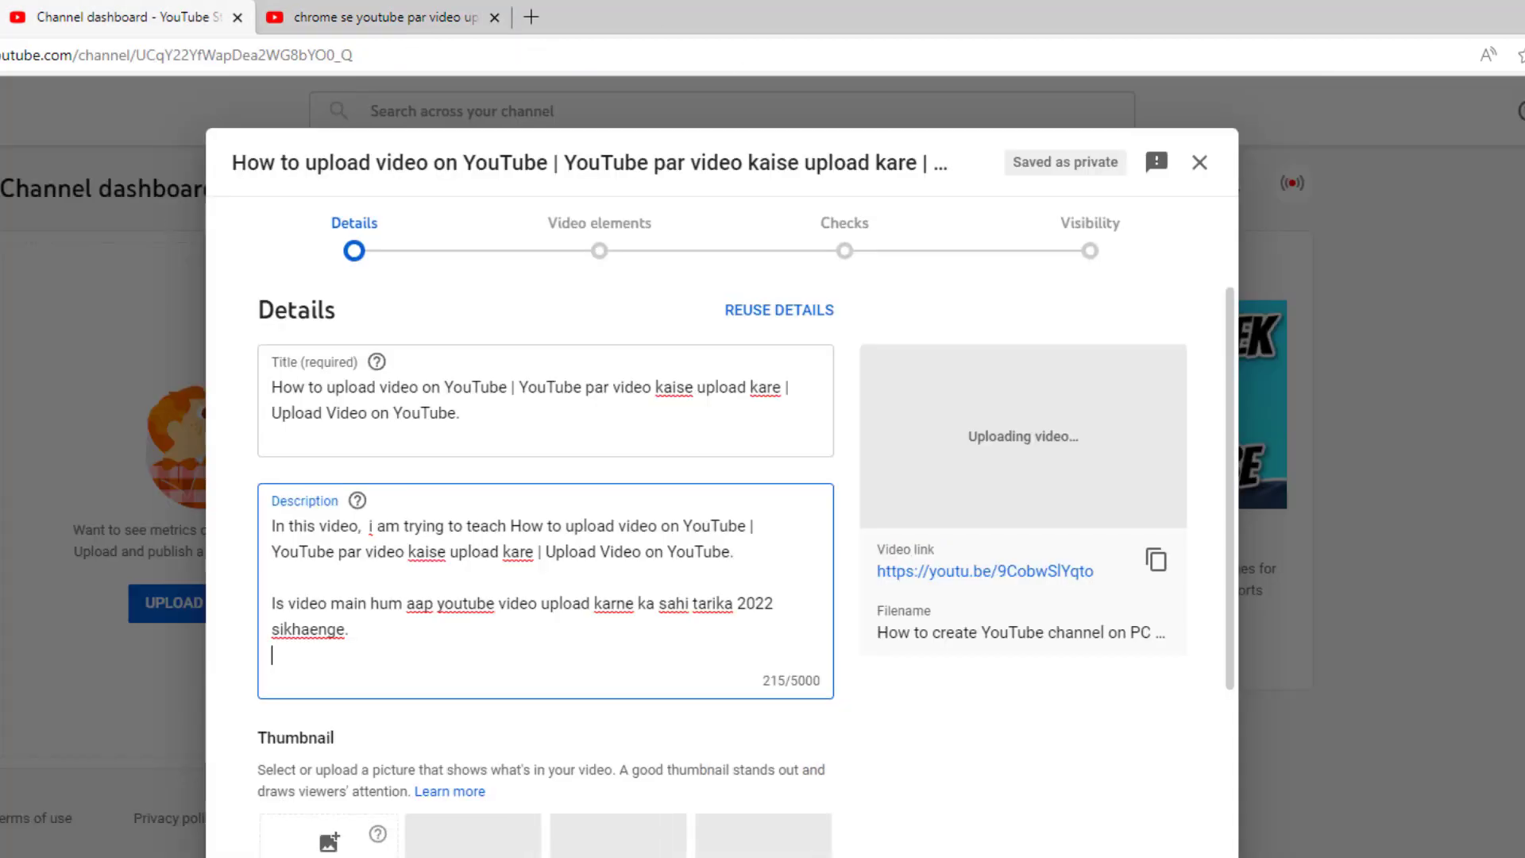
Step: Paste 'chrome se youtube par video upload kaise kare' as the description's last line (261/5000)
key(Return)
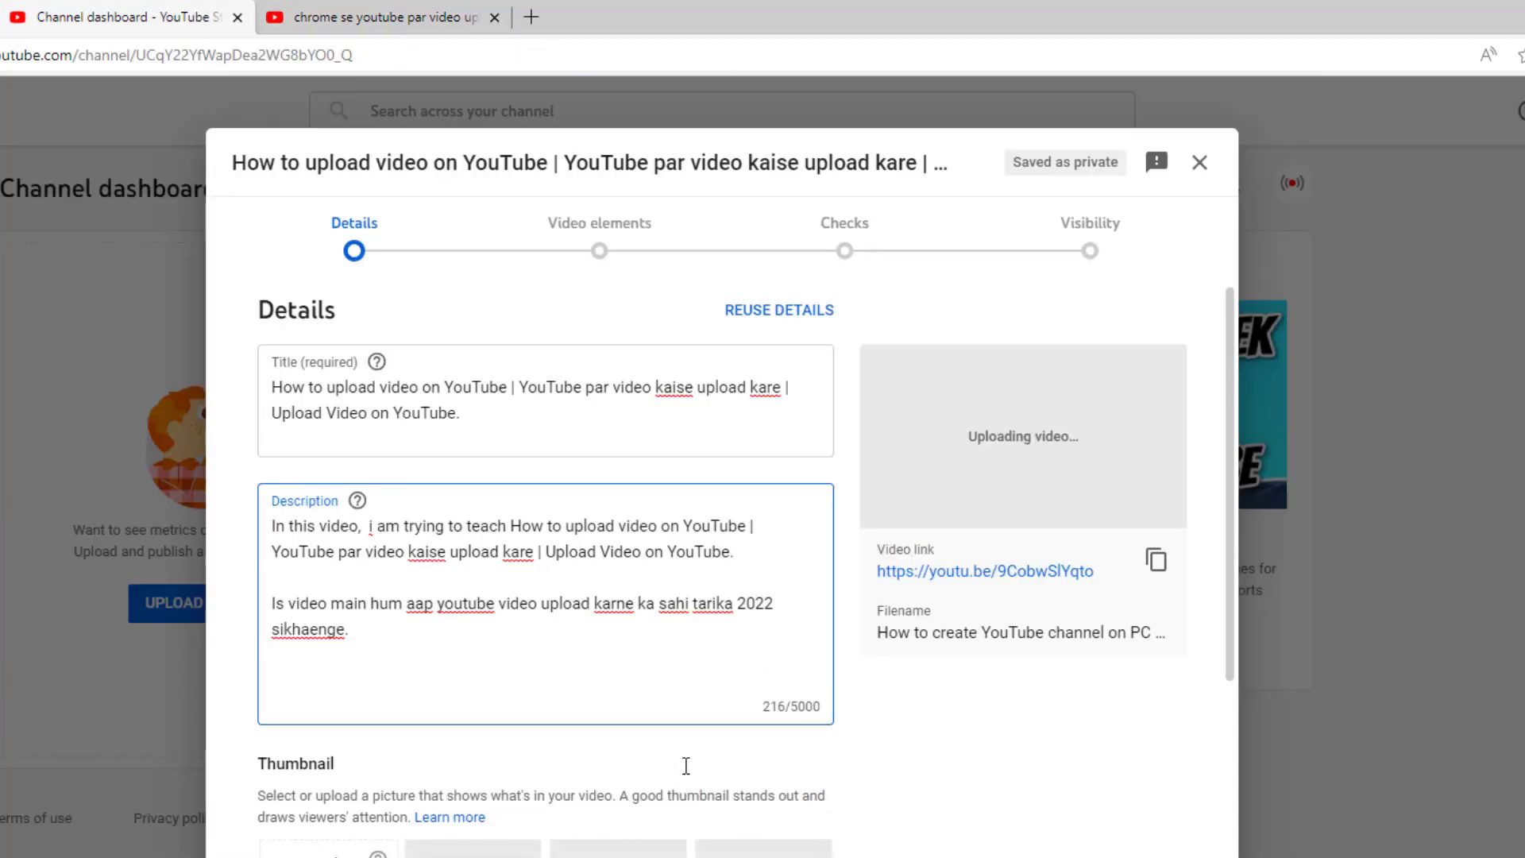
key(ctrl+v)
scroll(610, 676, down, 5)
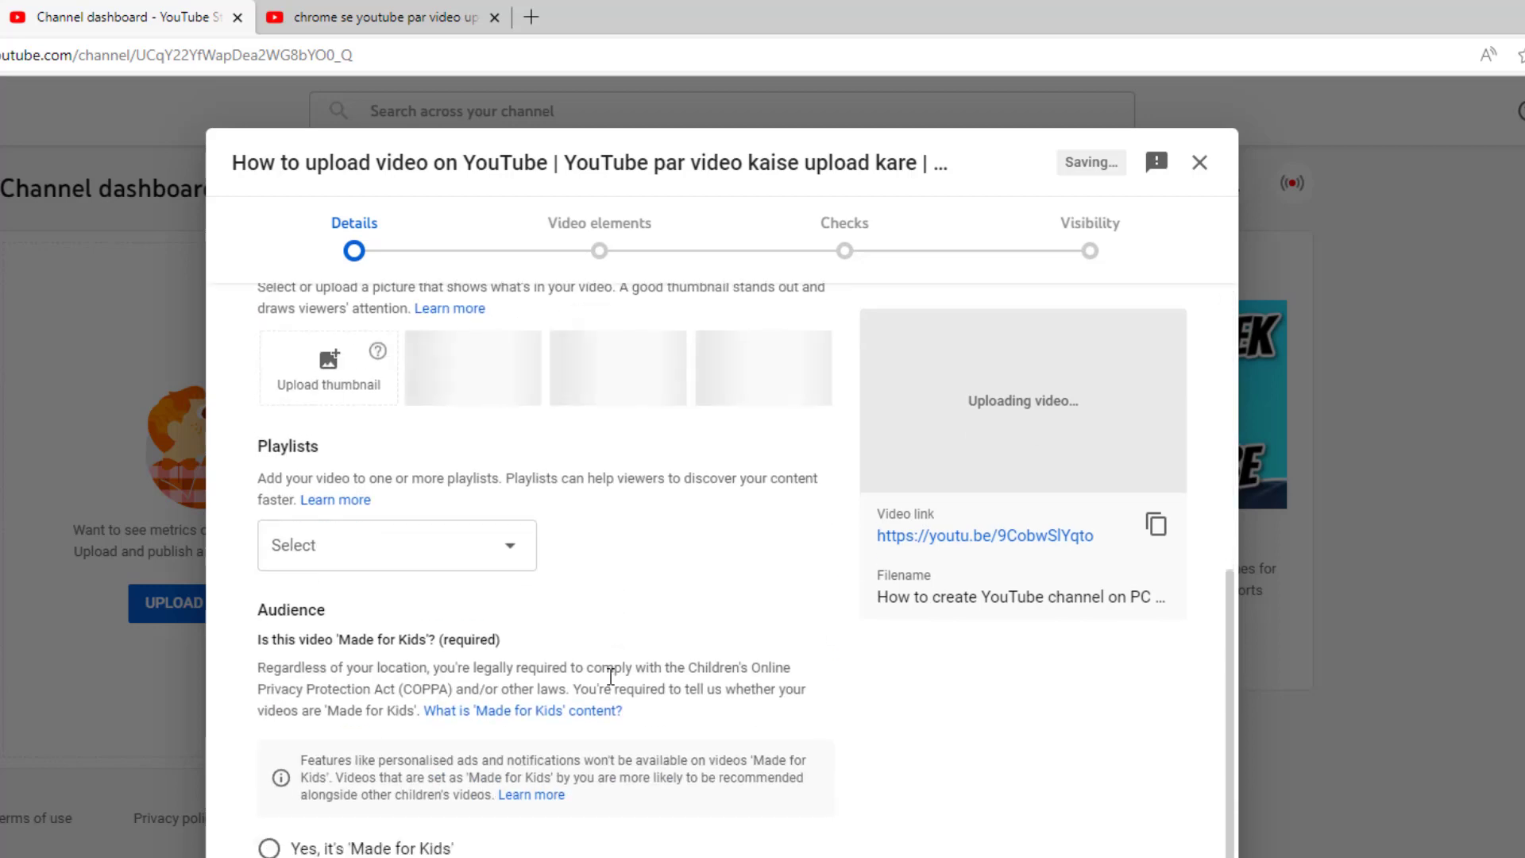
scroll(606, 636, down, 1)
scroll(373, 445, up, 2)
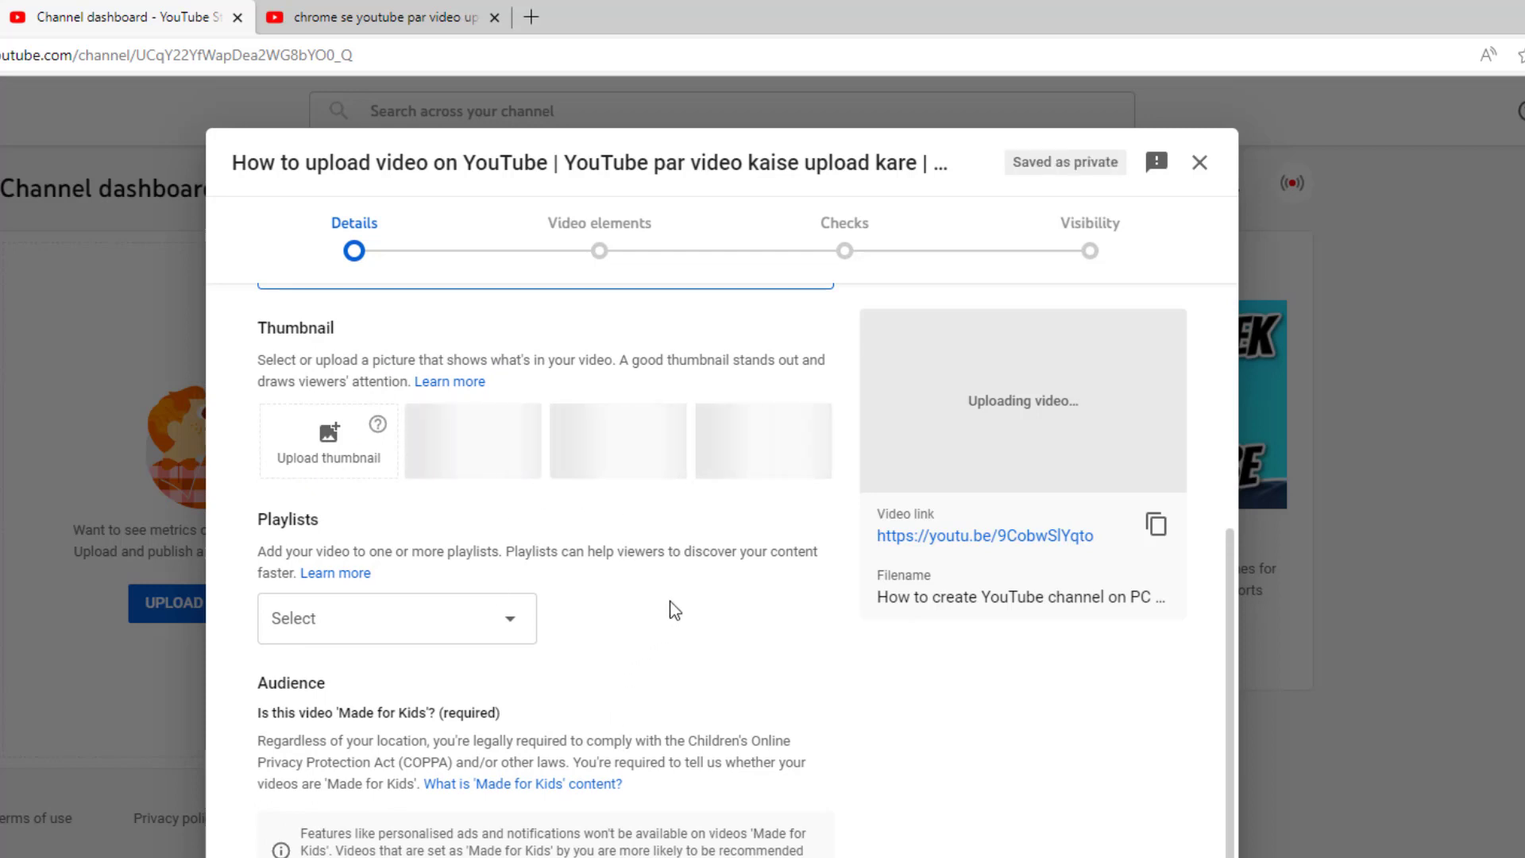
scroll(674, 610, up, 5)
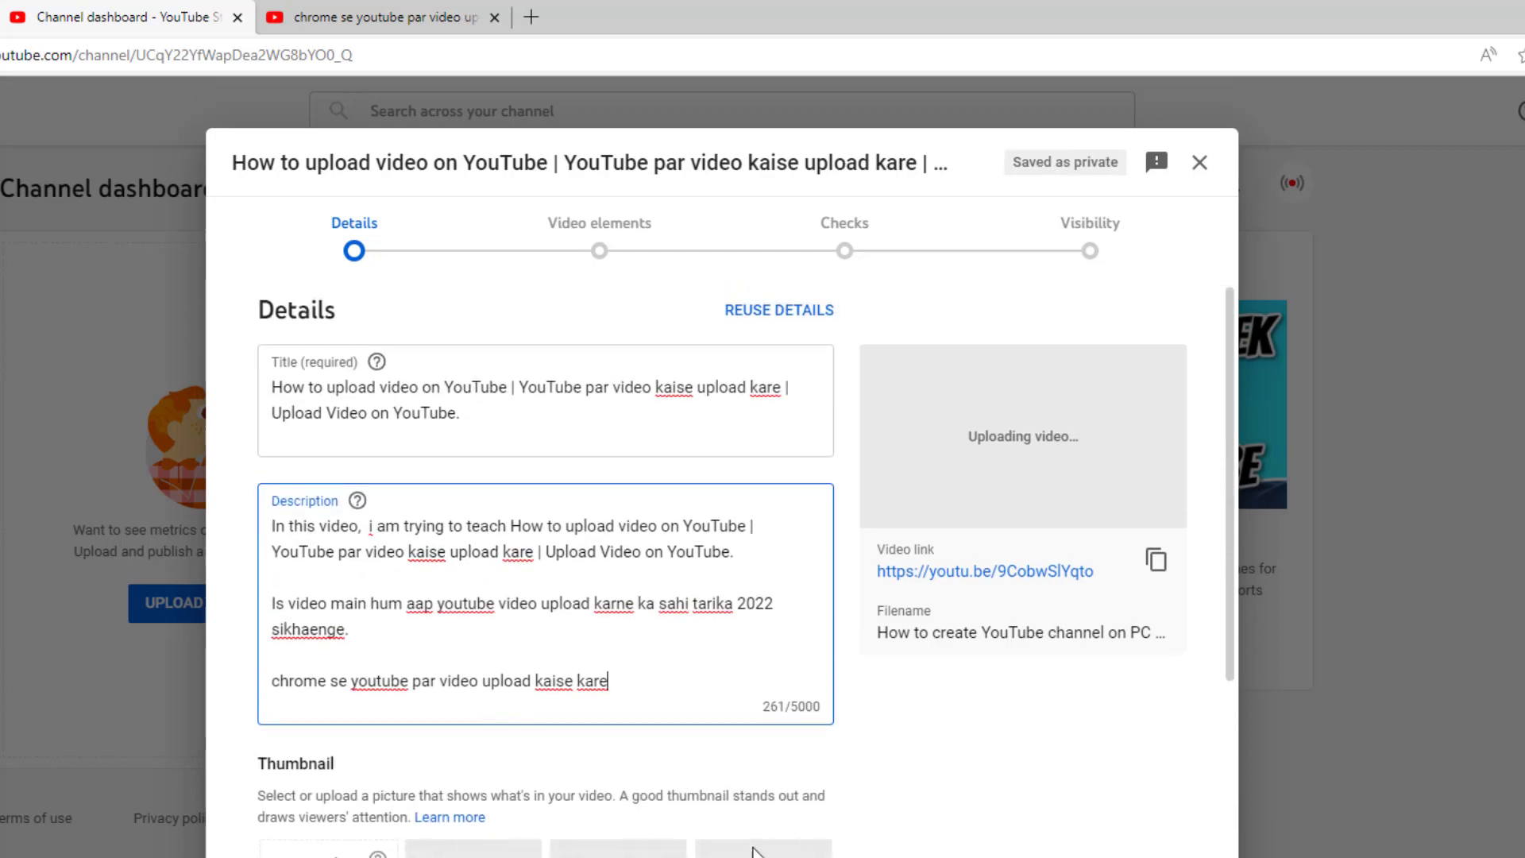
scroll(501, 766, down, 5)
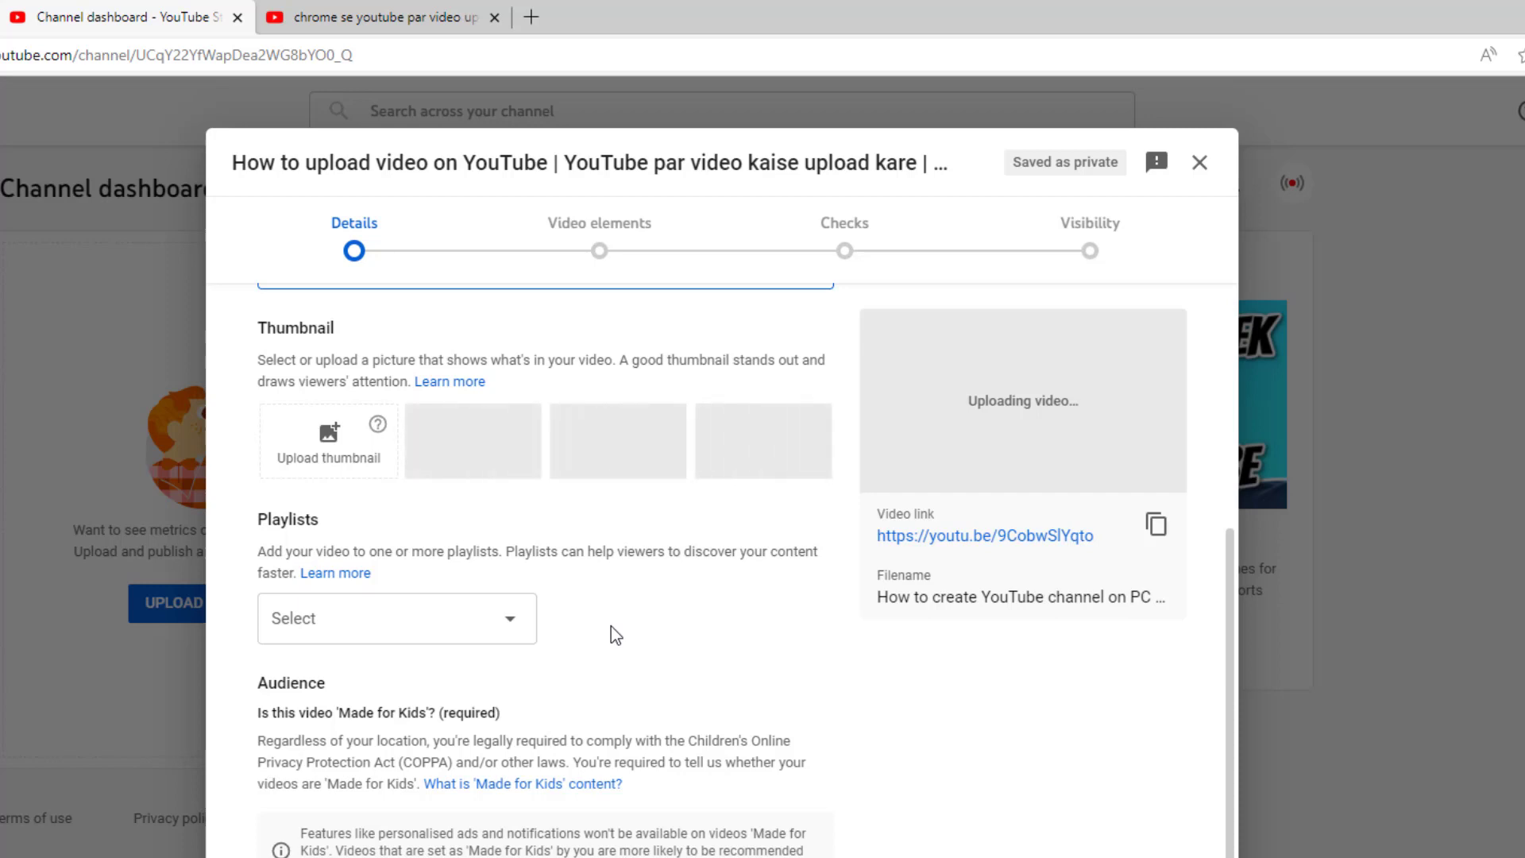
Step: Check the empty Playlists list, choose 'No, it's not Made for Kids', and expand Show more
click(514, 635)
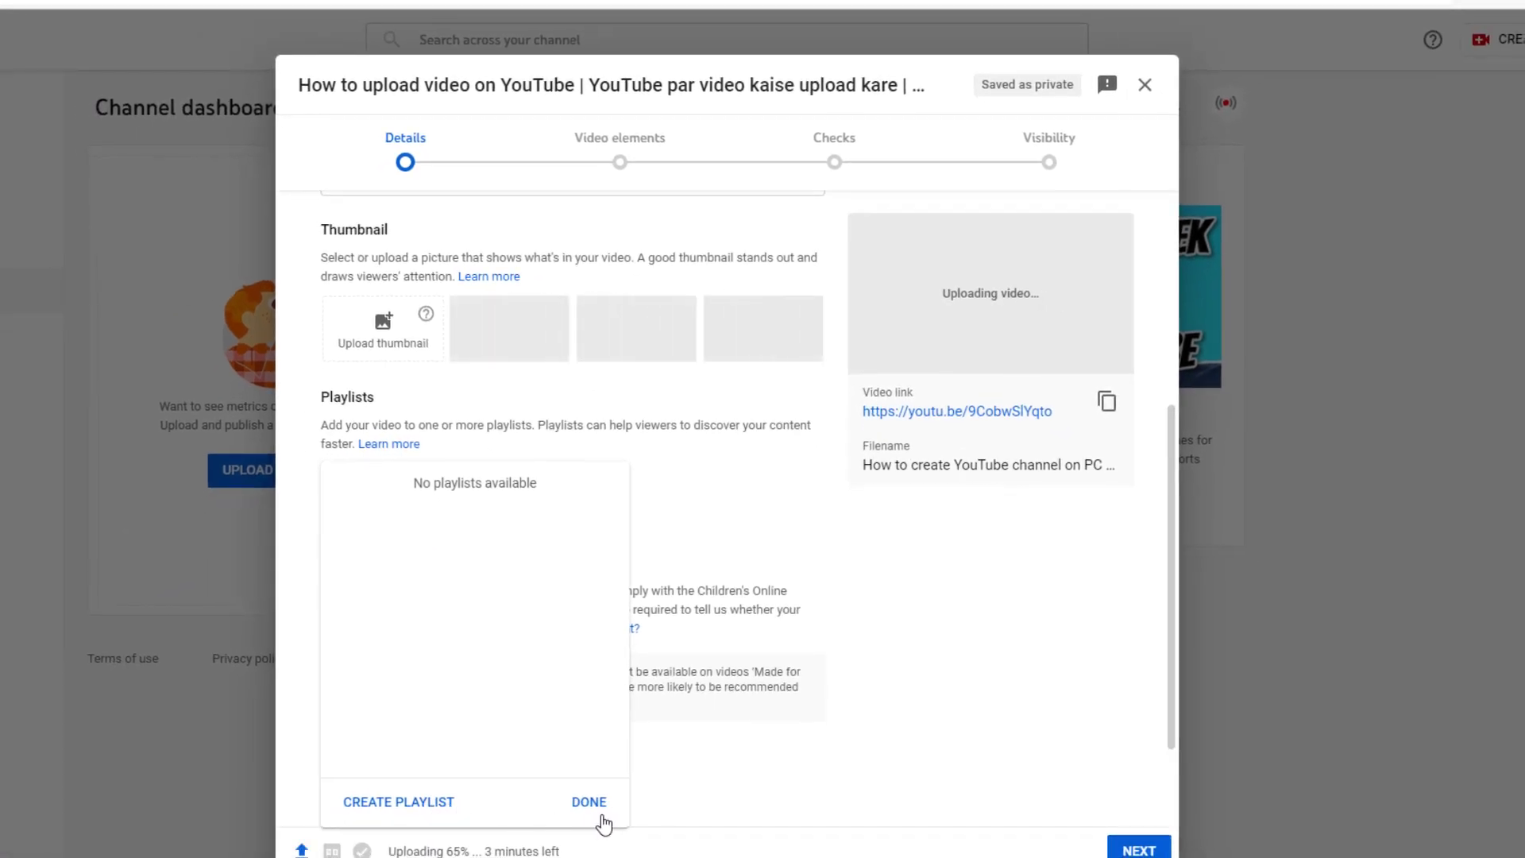
click(725, 508)
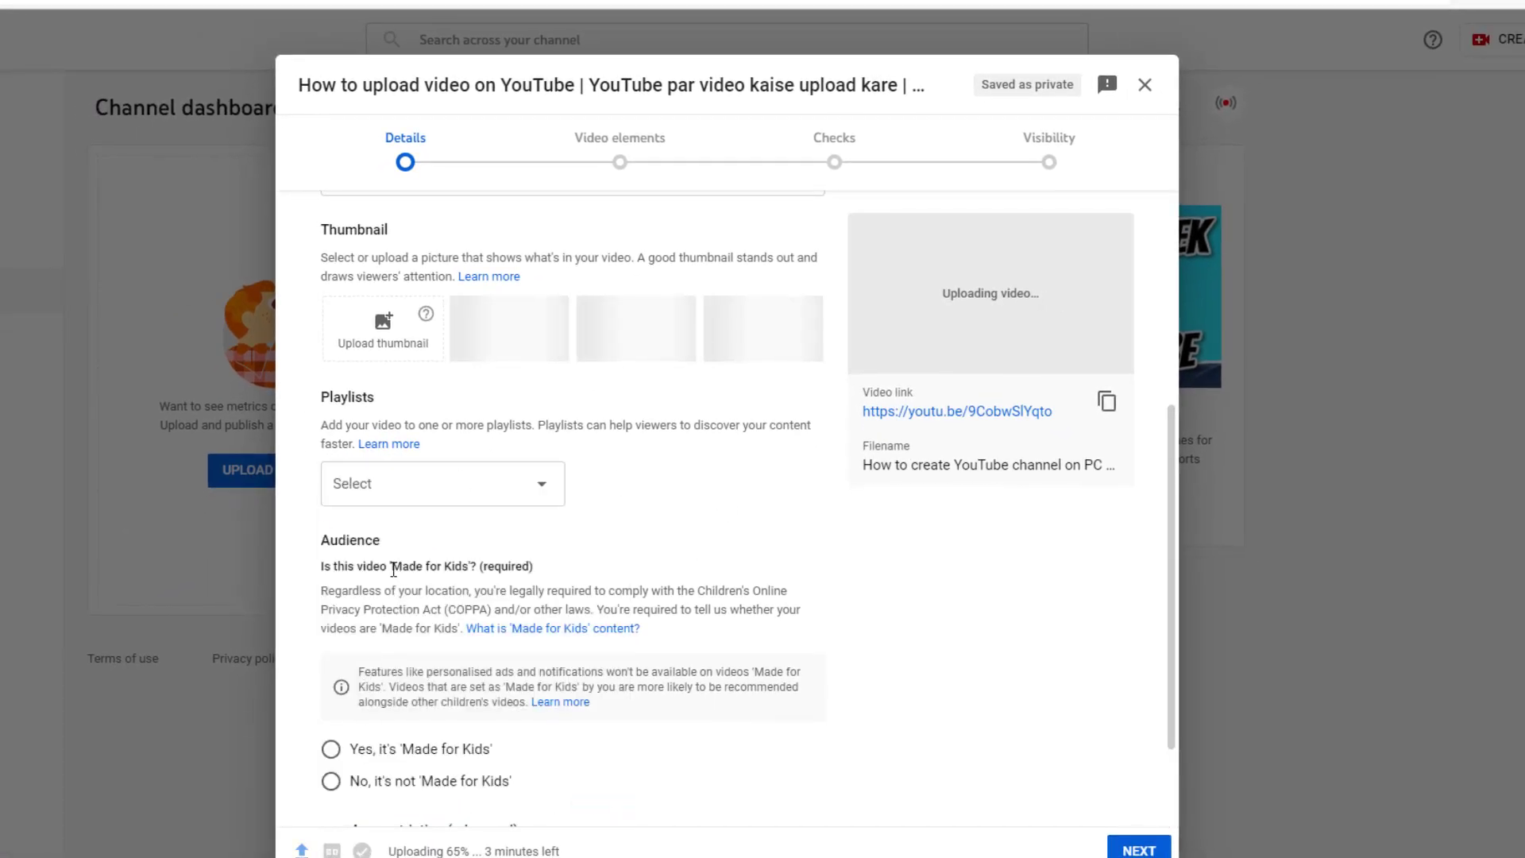
scroll(401, 540, down, 1)
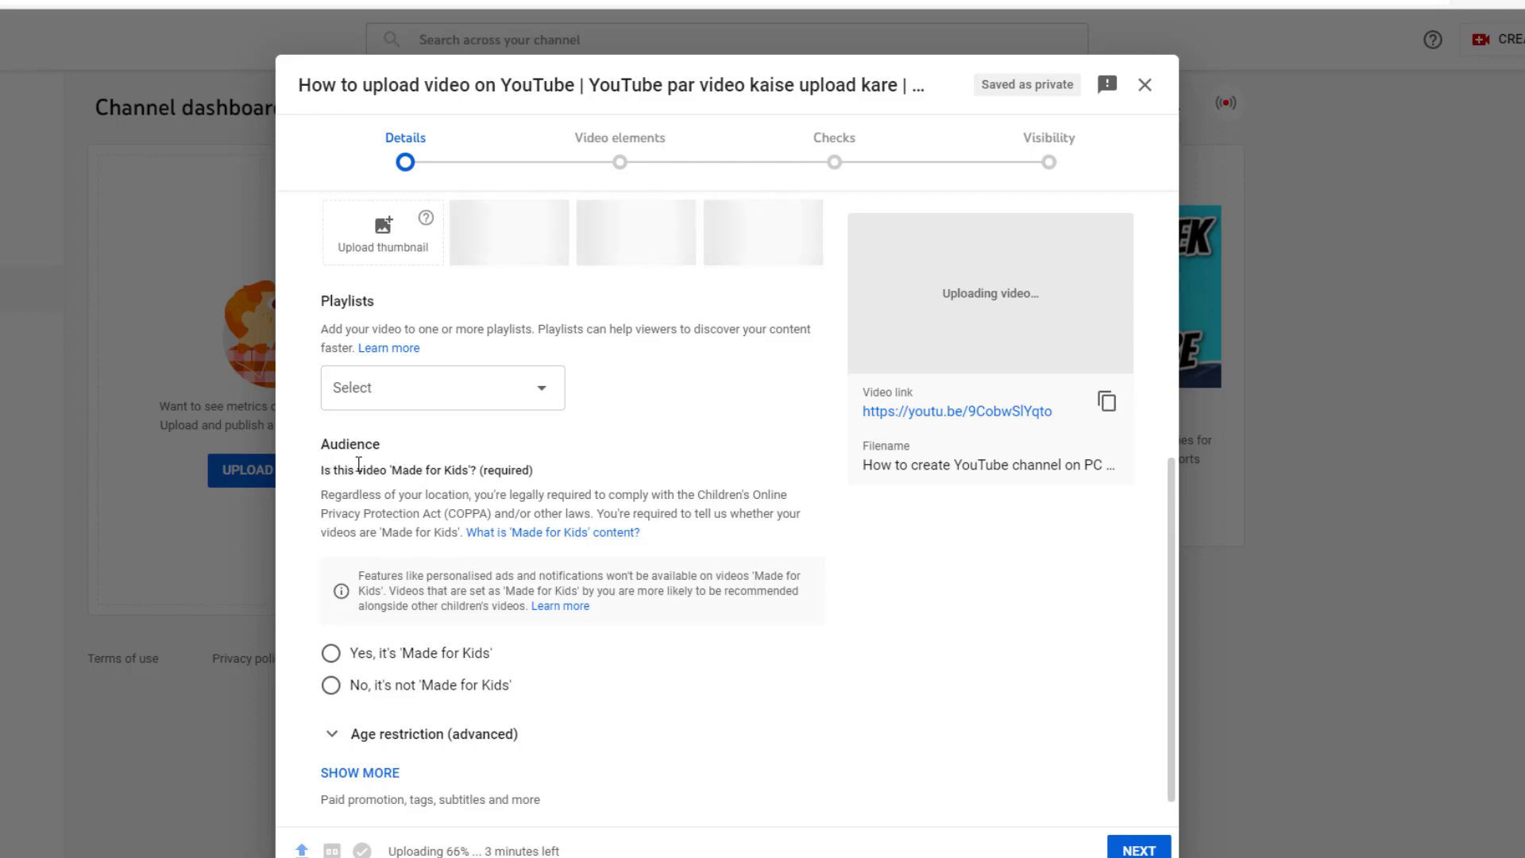
click(329, 685)
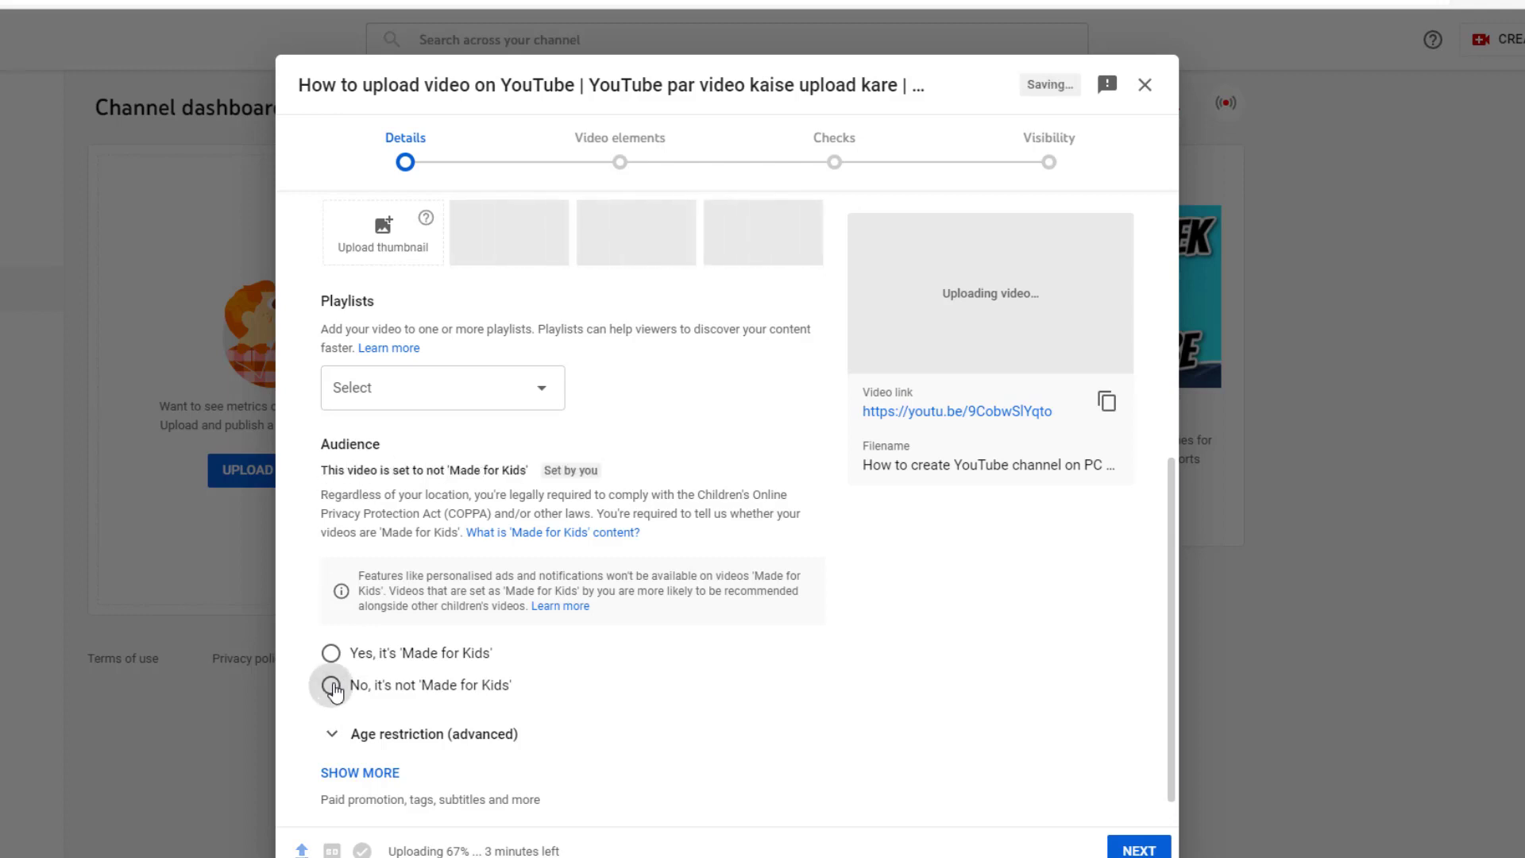
scroll(492, 439, down, 1)
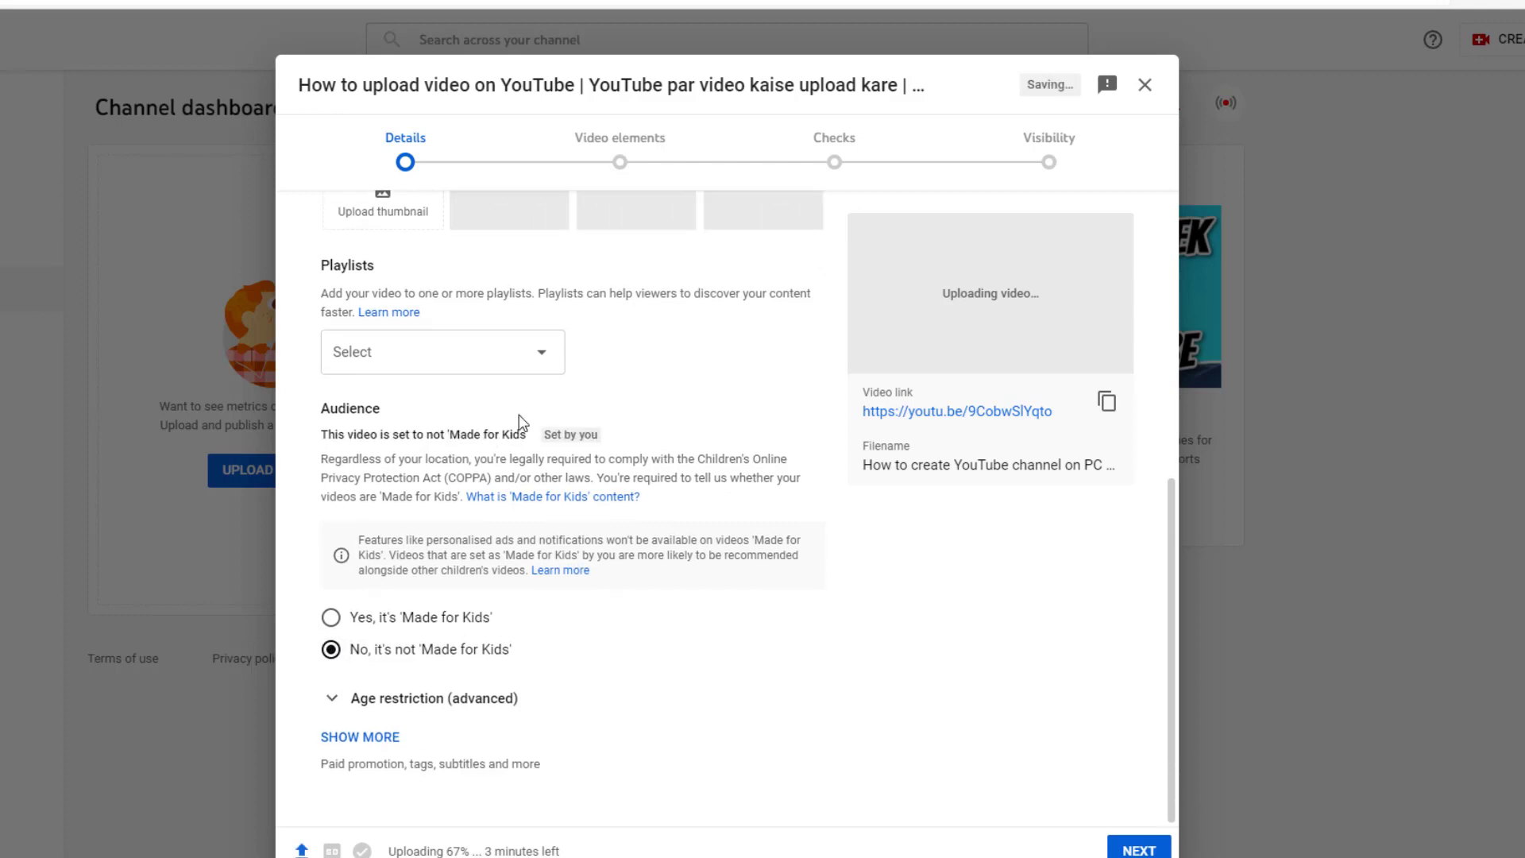
click(382, 737)
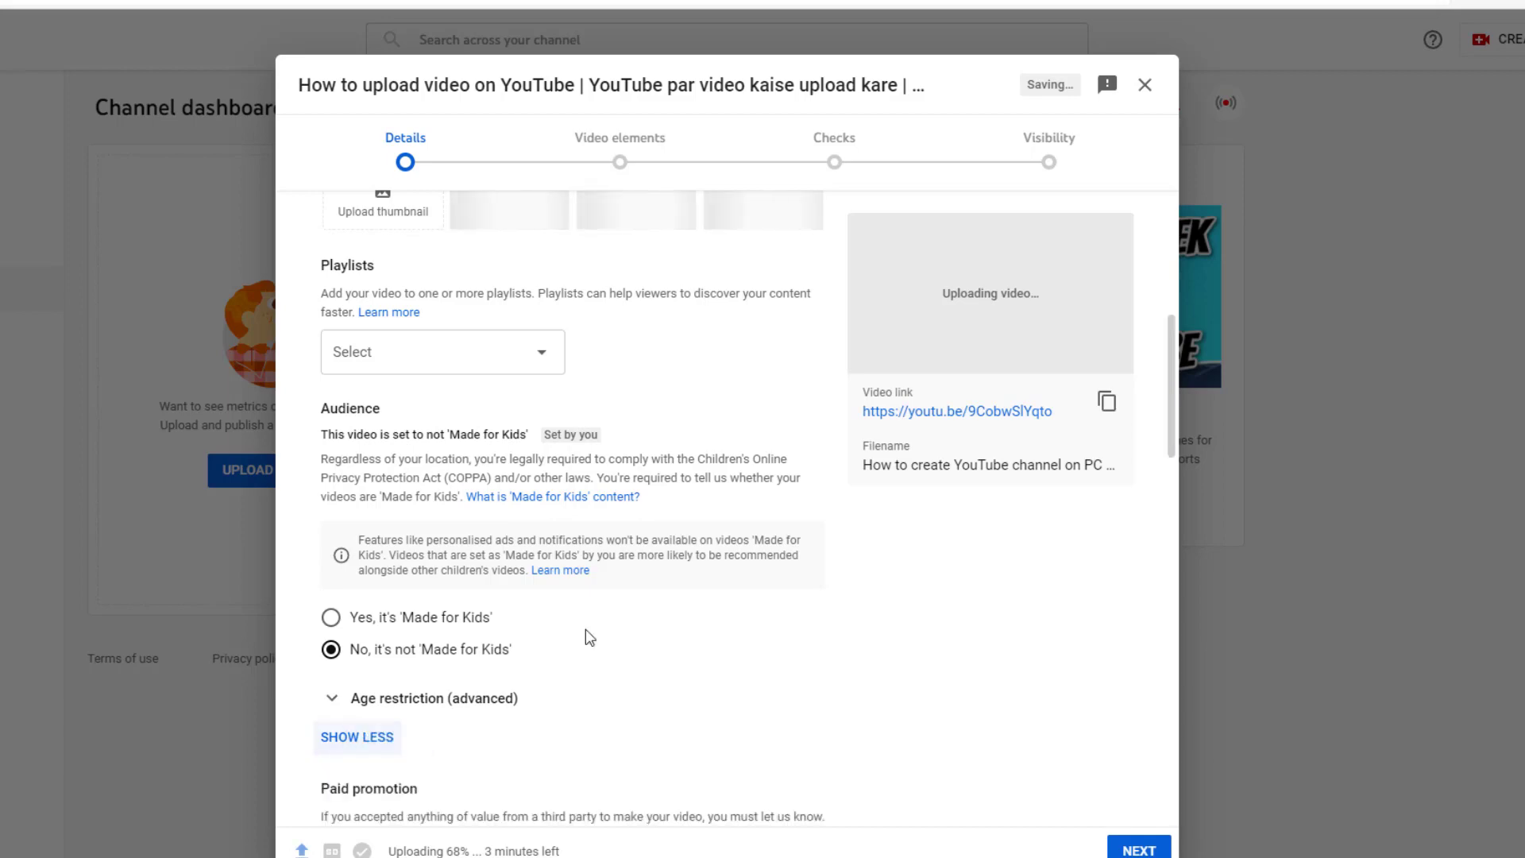
scroll(575, 435, down, 5)
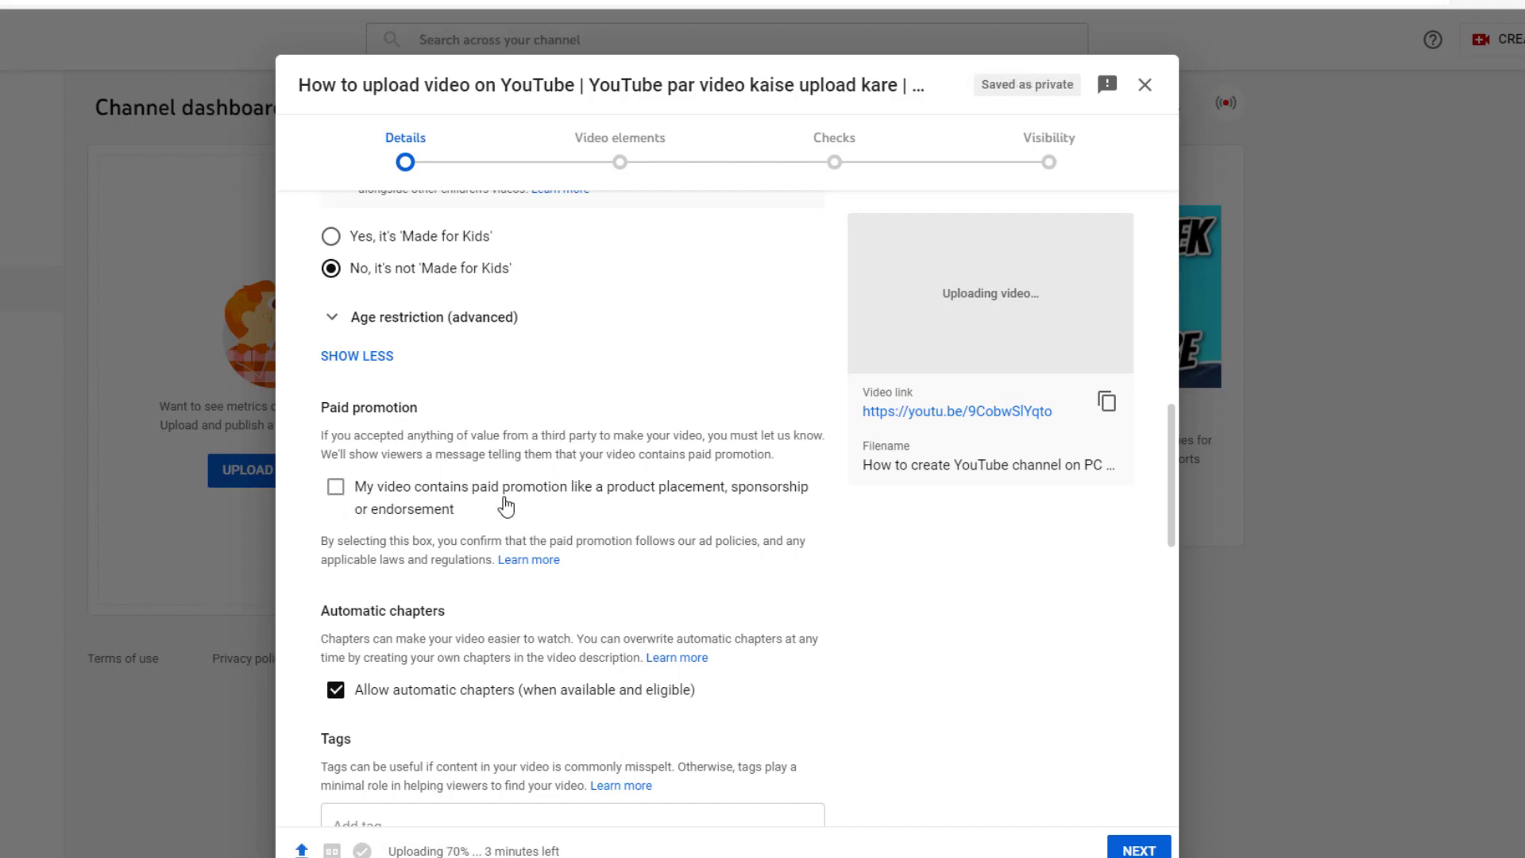
scroll(640, 534, down, 4)
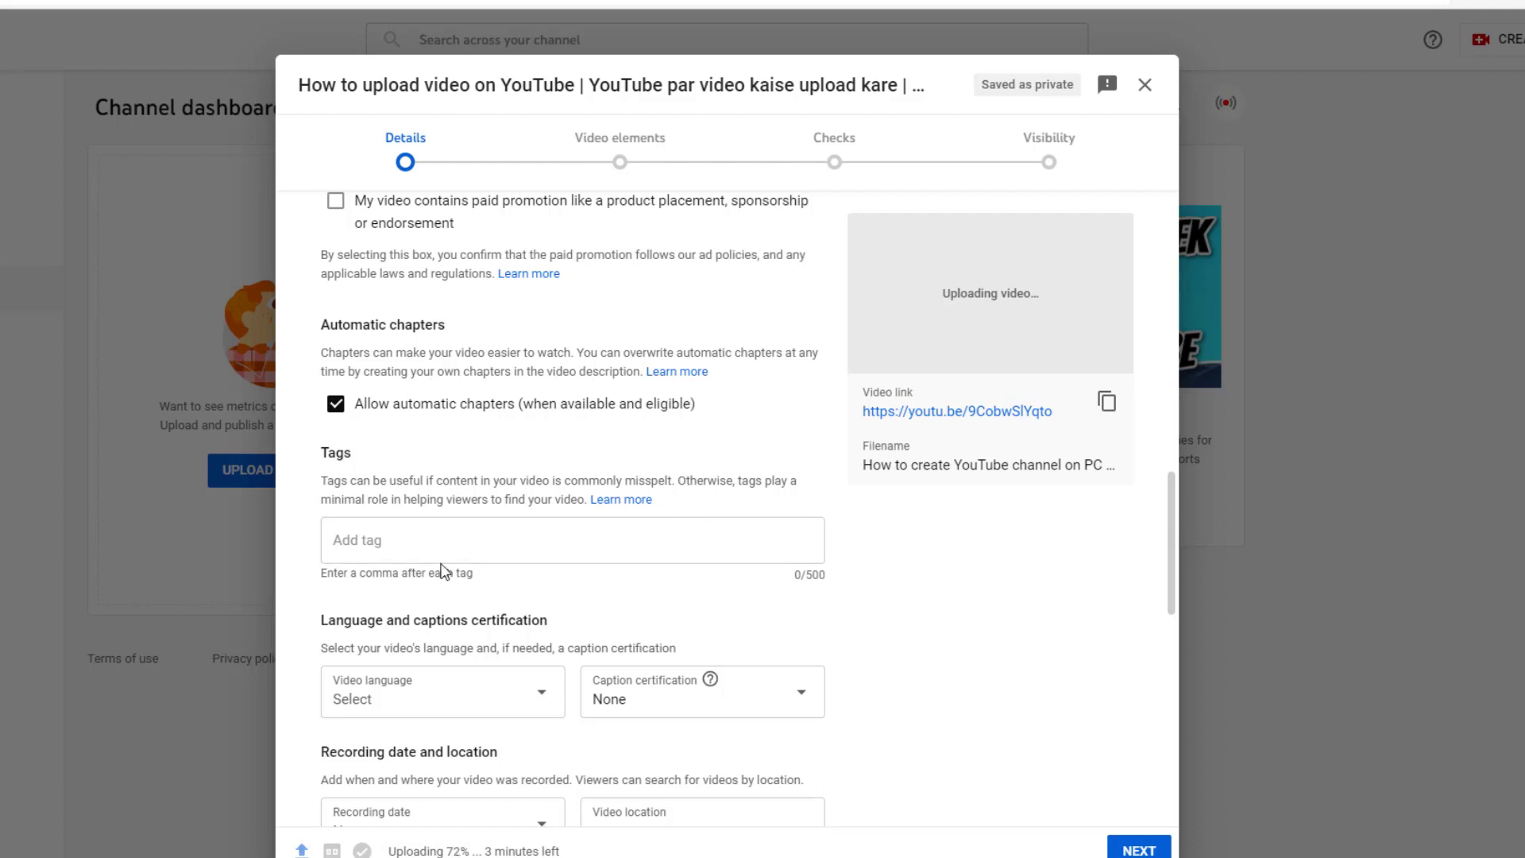
Step: Add the tags 'upload video on youtube' and 'youtube video uploading'
click(384, 541)
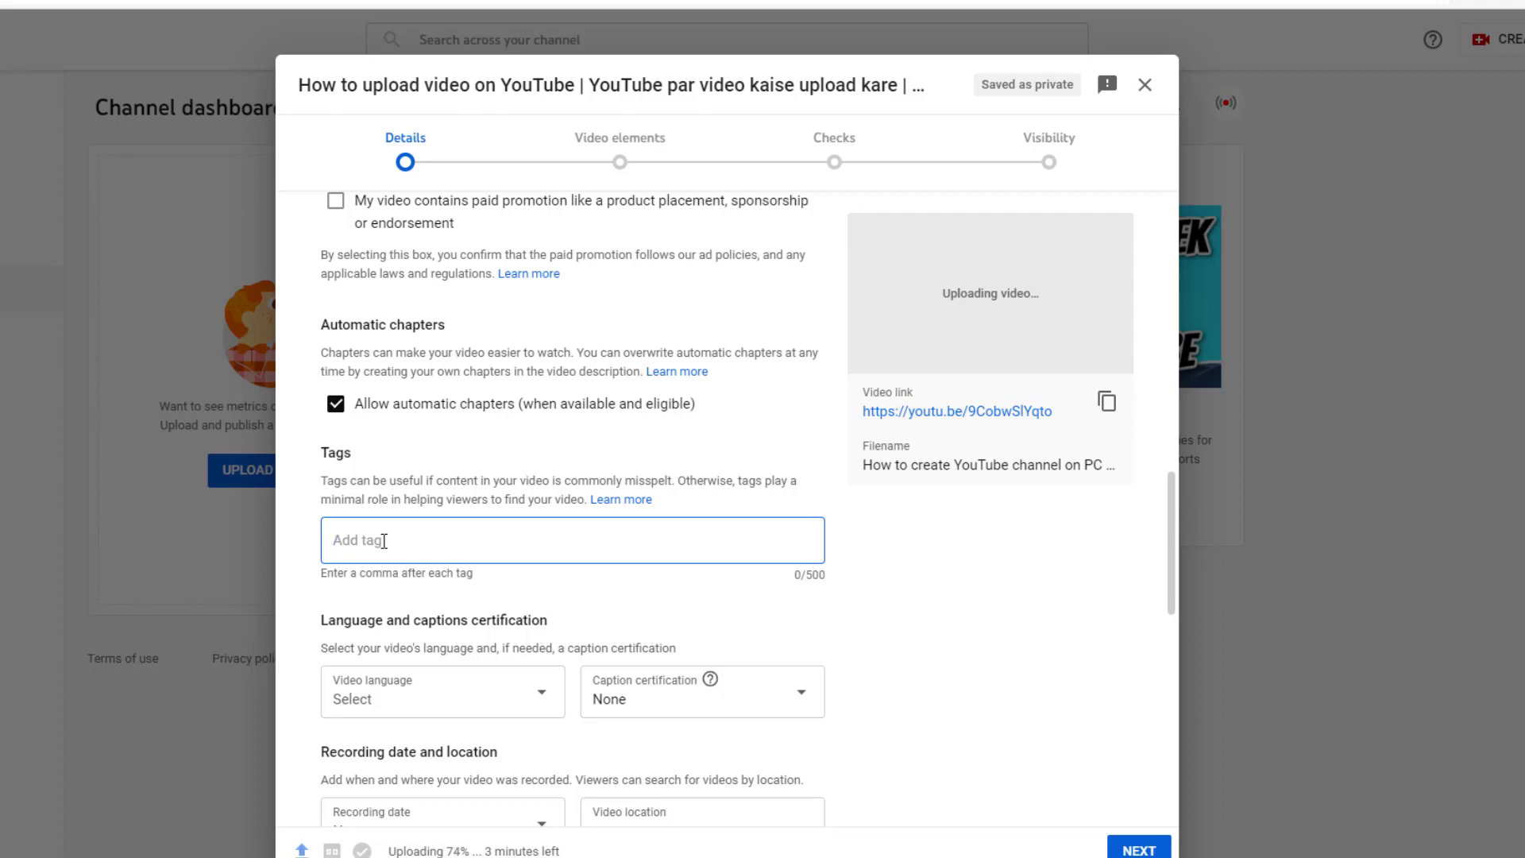
text(upload video on youtube)
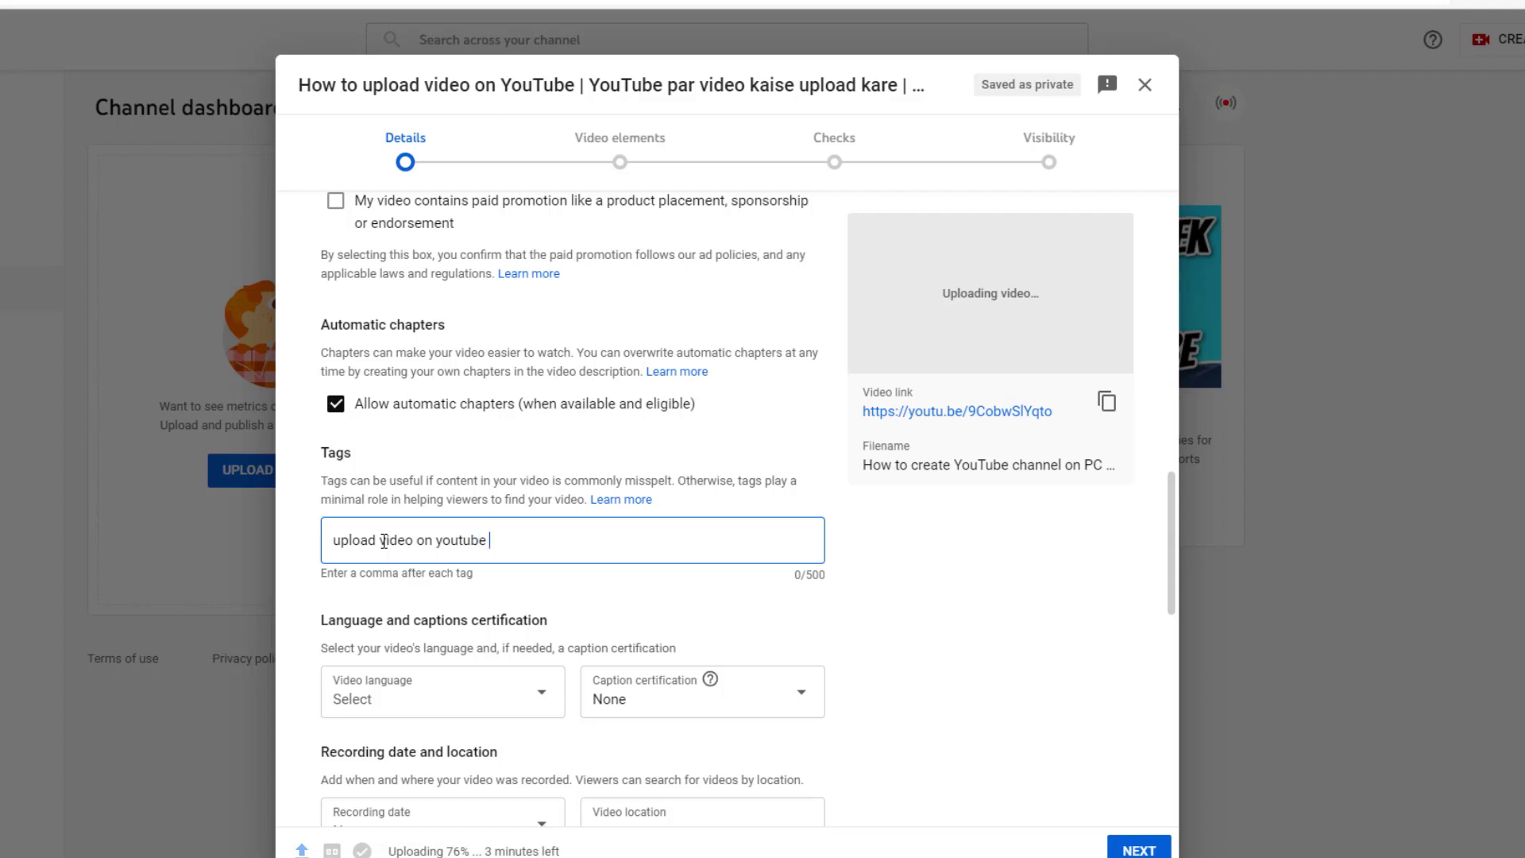
key(Return)
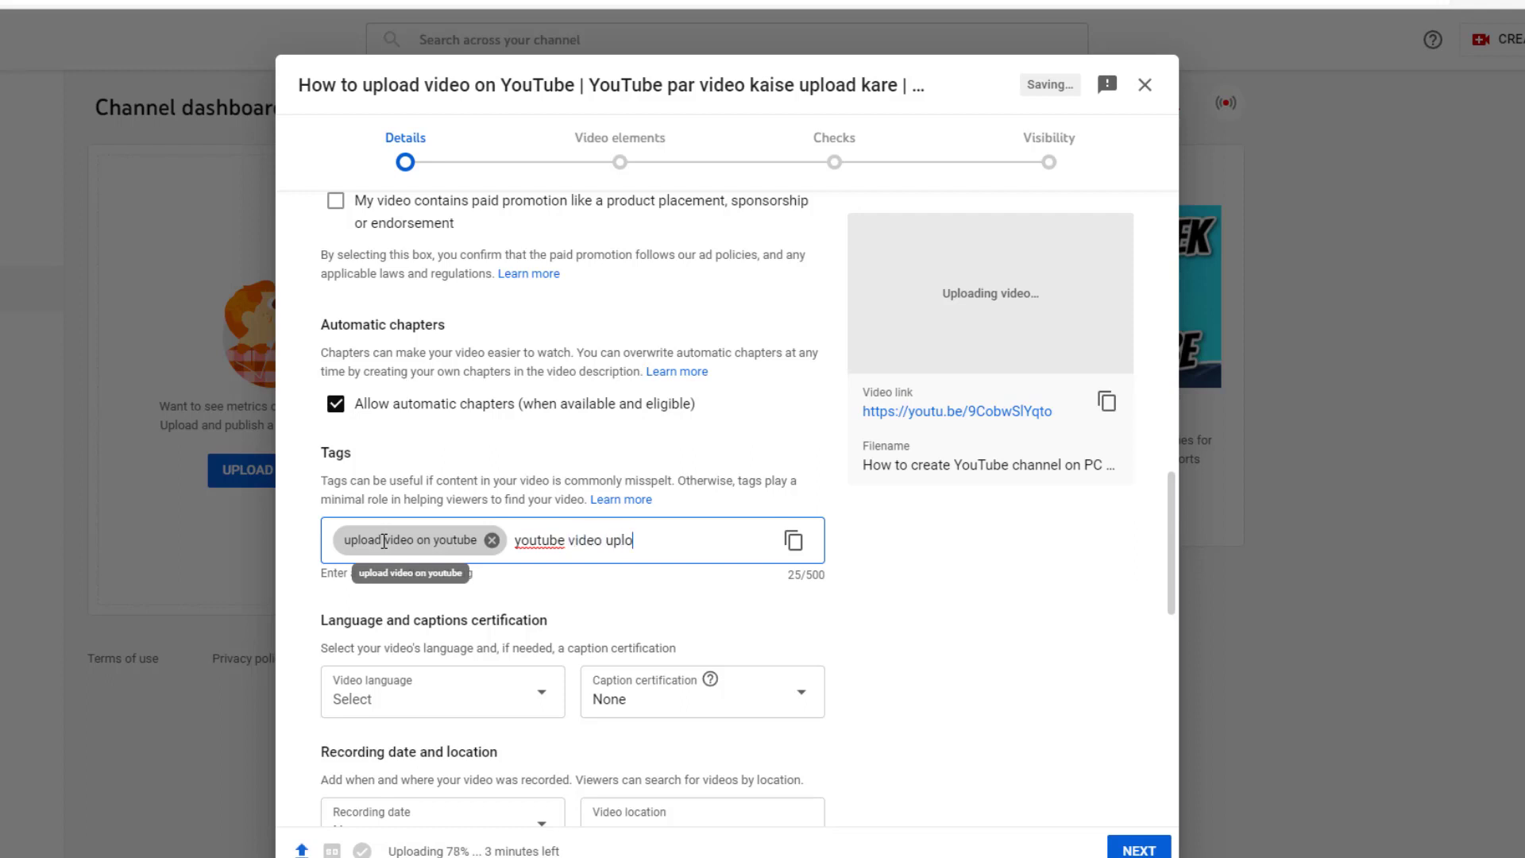
key(Return)
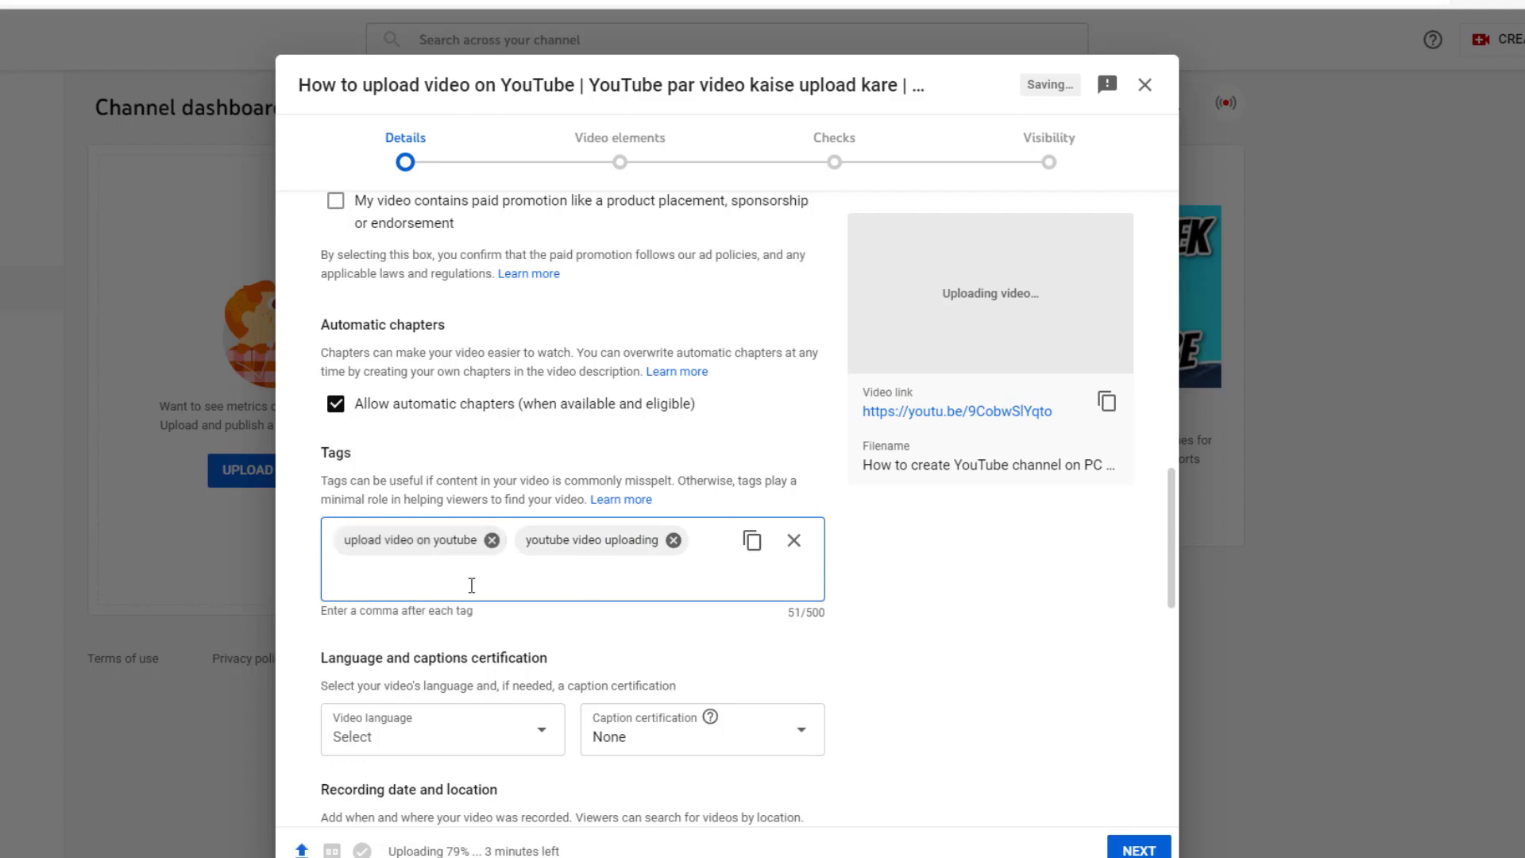
scroll(471, 586, down, 2)
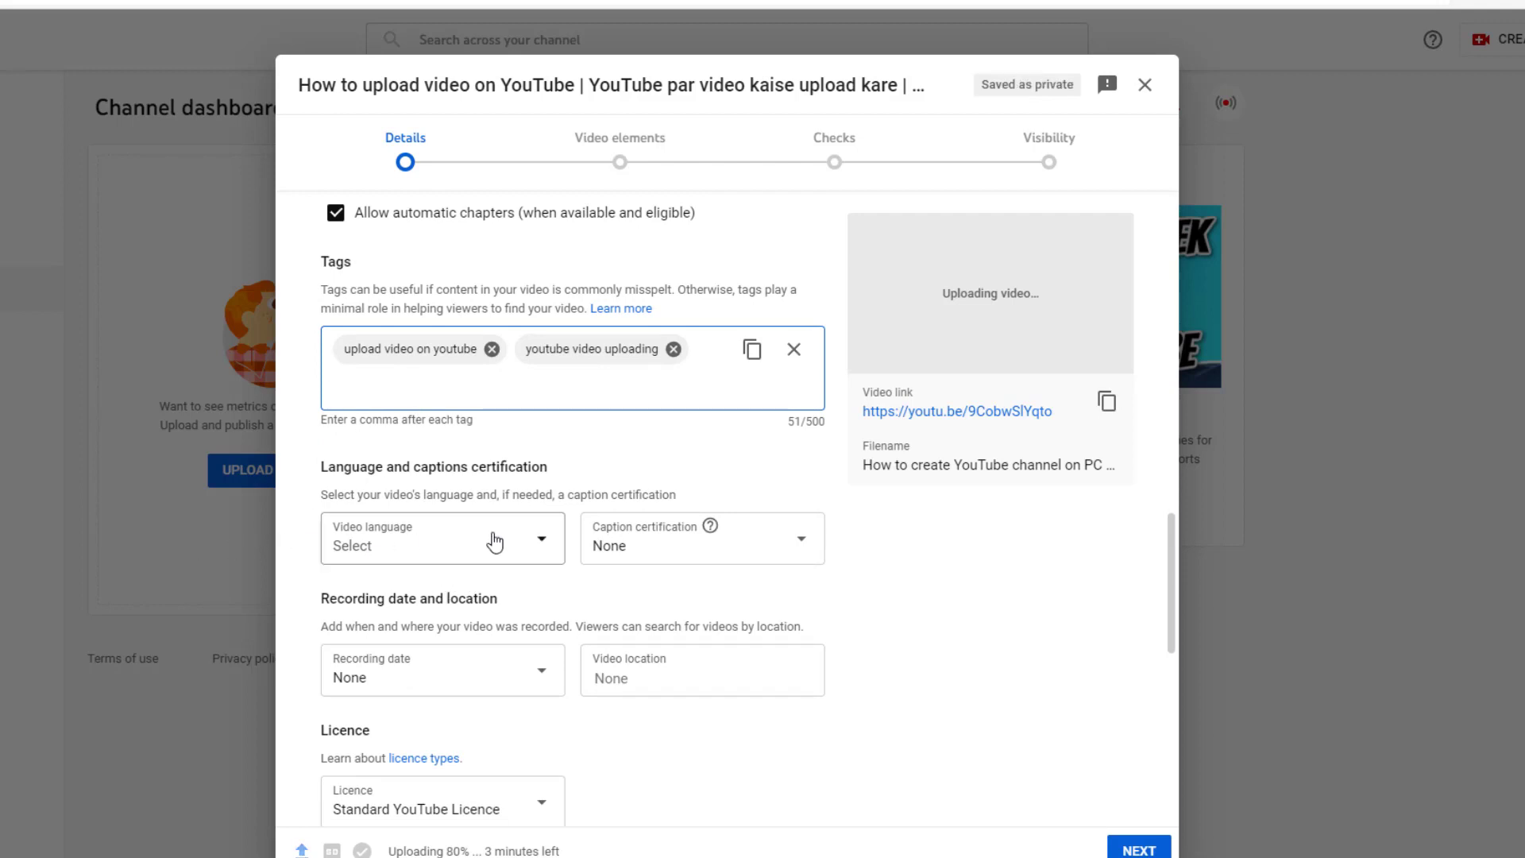
Step: Pick Urdu from the Video language list
click(547, 543)
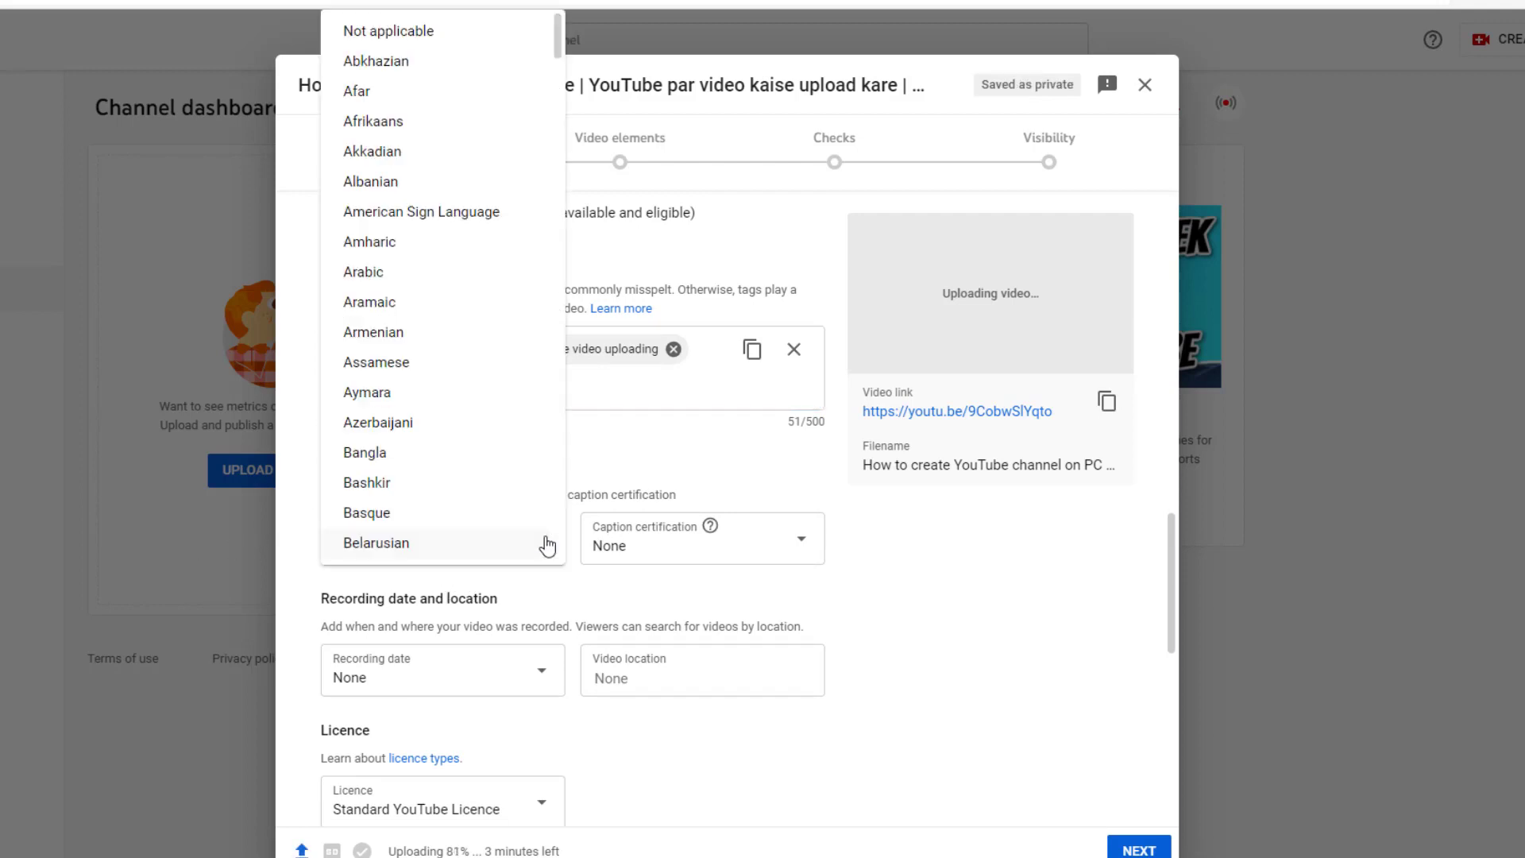
scroll(435, 401, down, 3)
scroll(437, 406, down, 5)
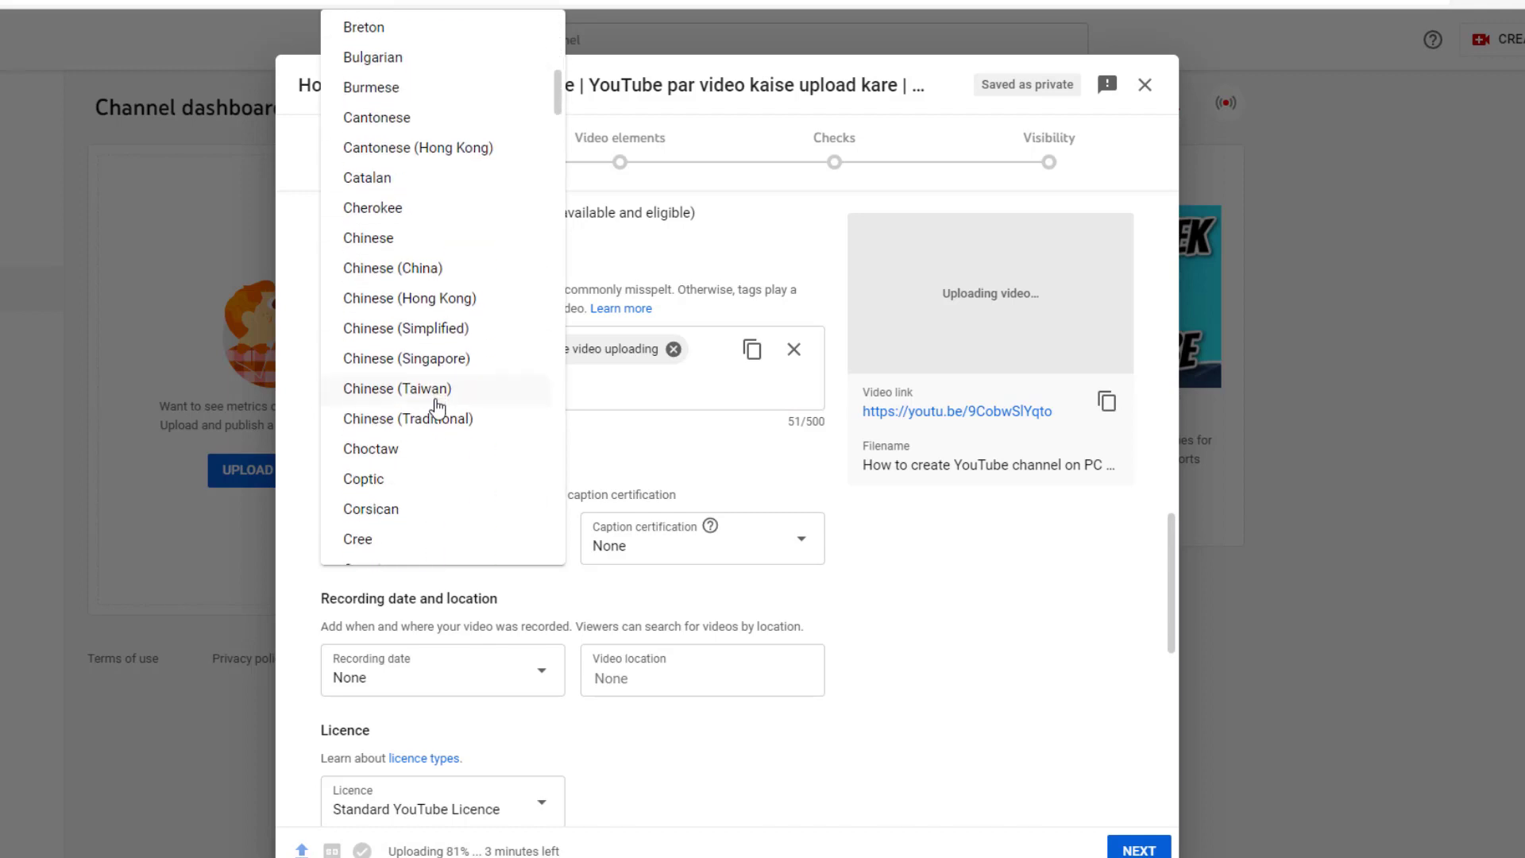
scroll(437, 407, down, 11)
scroll(436, 407, up, 7)
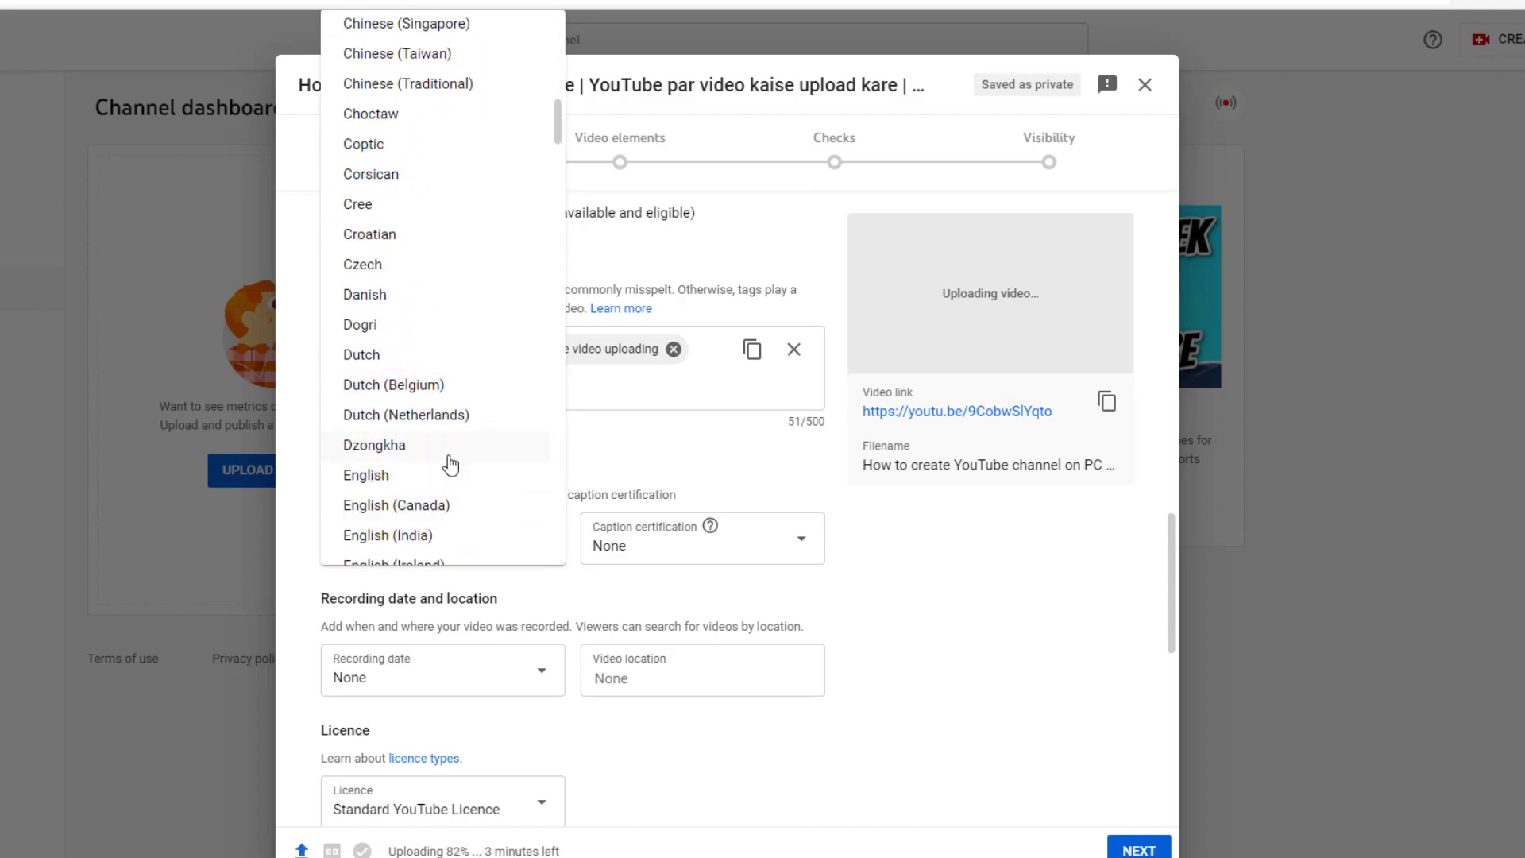
scroll(441, 457, down, 13)
scroll(451, 464, down, 10)
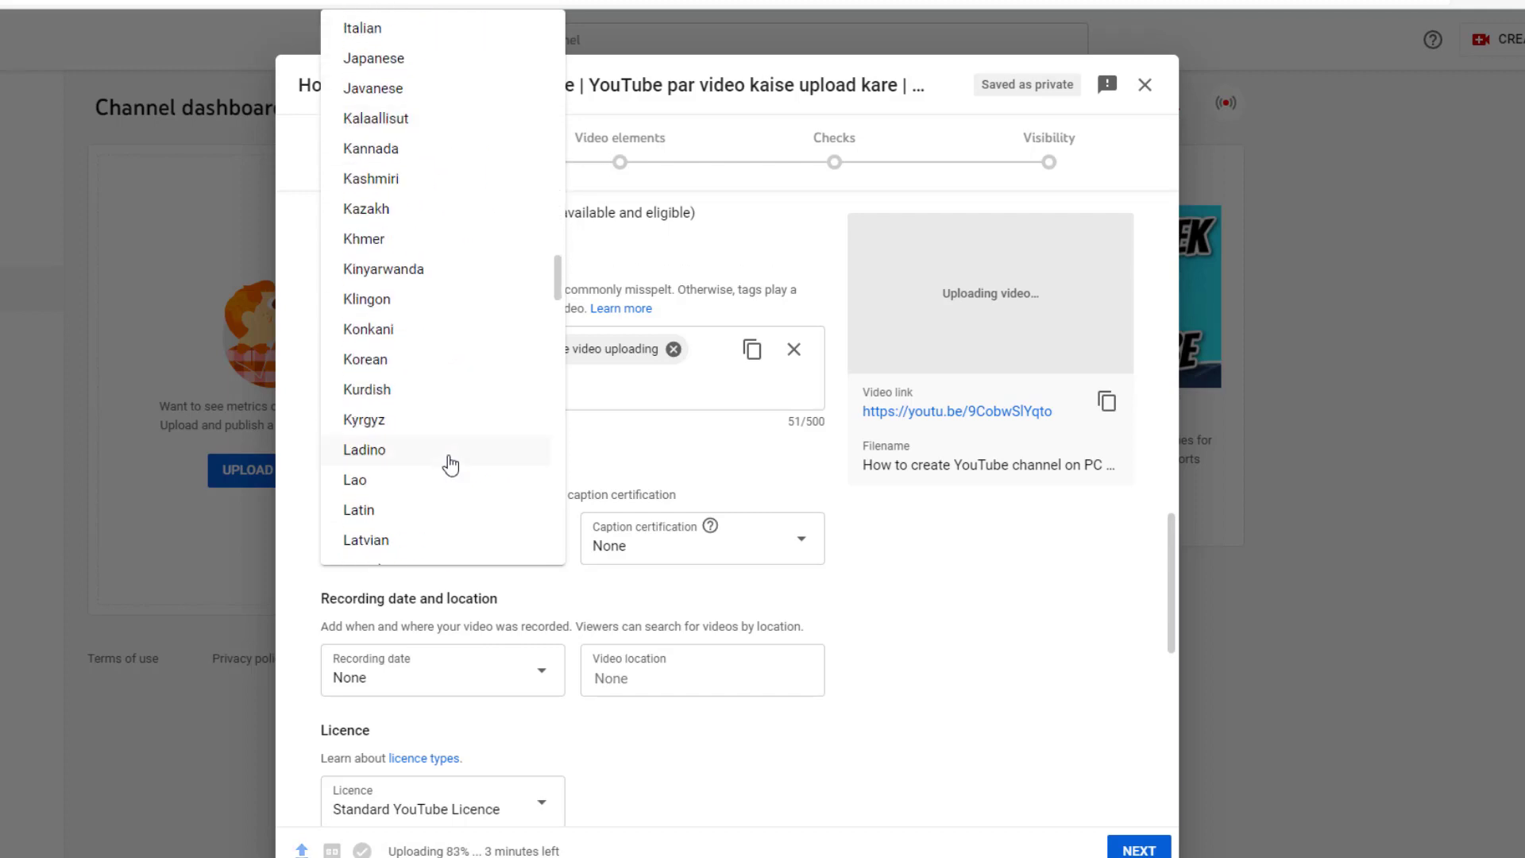
scroll(450, 465, down, 15)
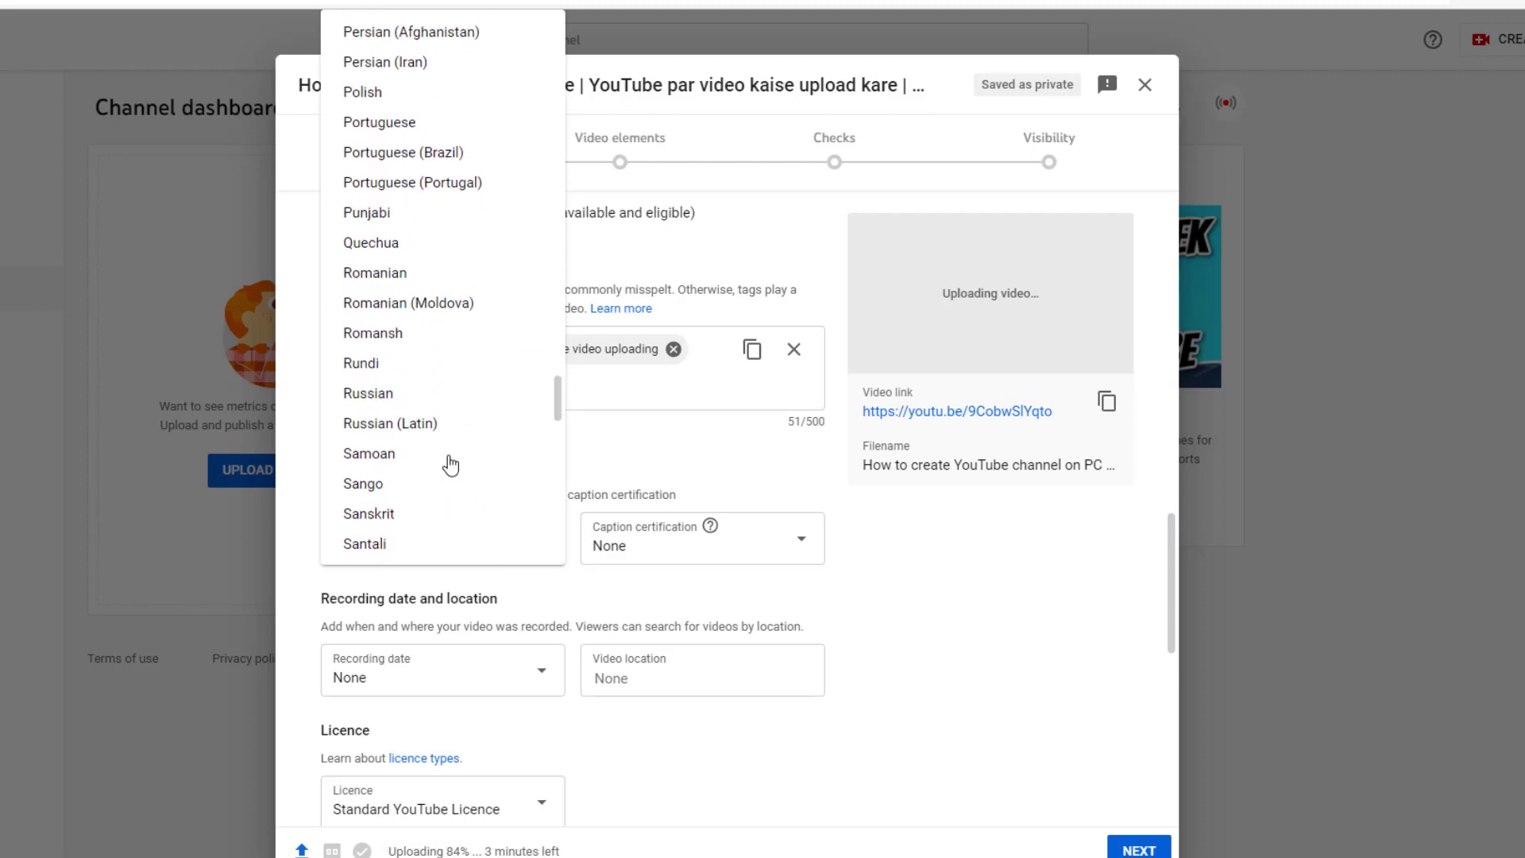
scroll(451, 464, down, 13)
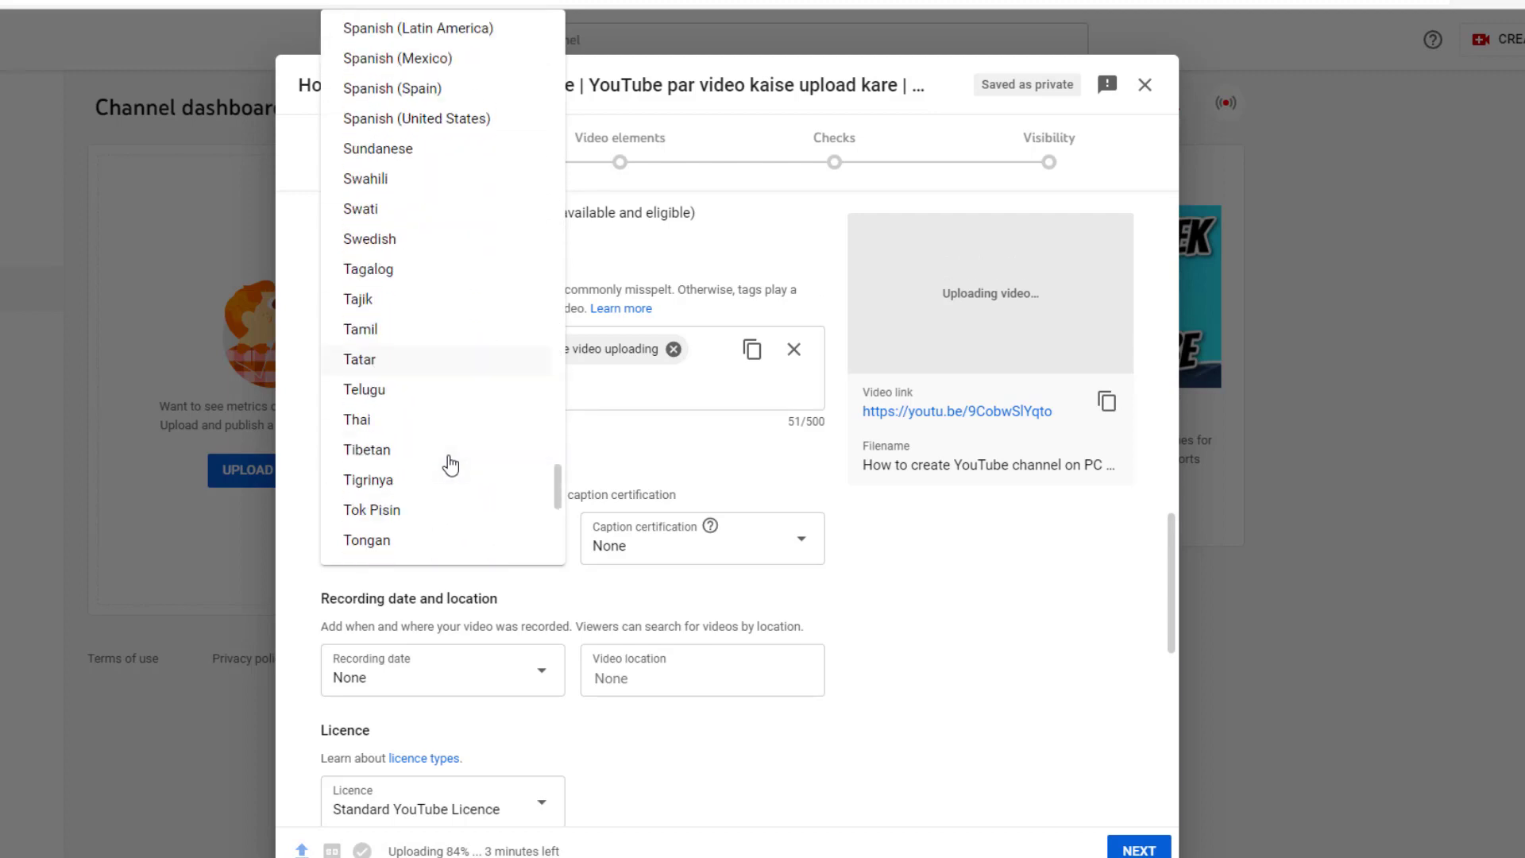
scroll(450, 465, down, 5)
scroll(450, 465, down, 4)
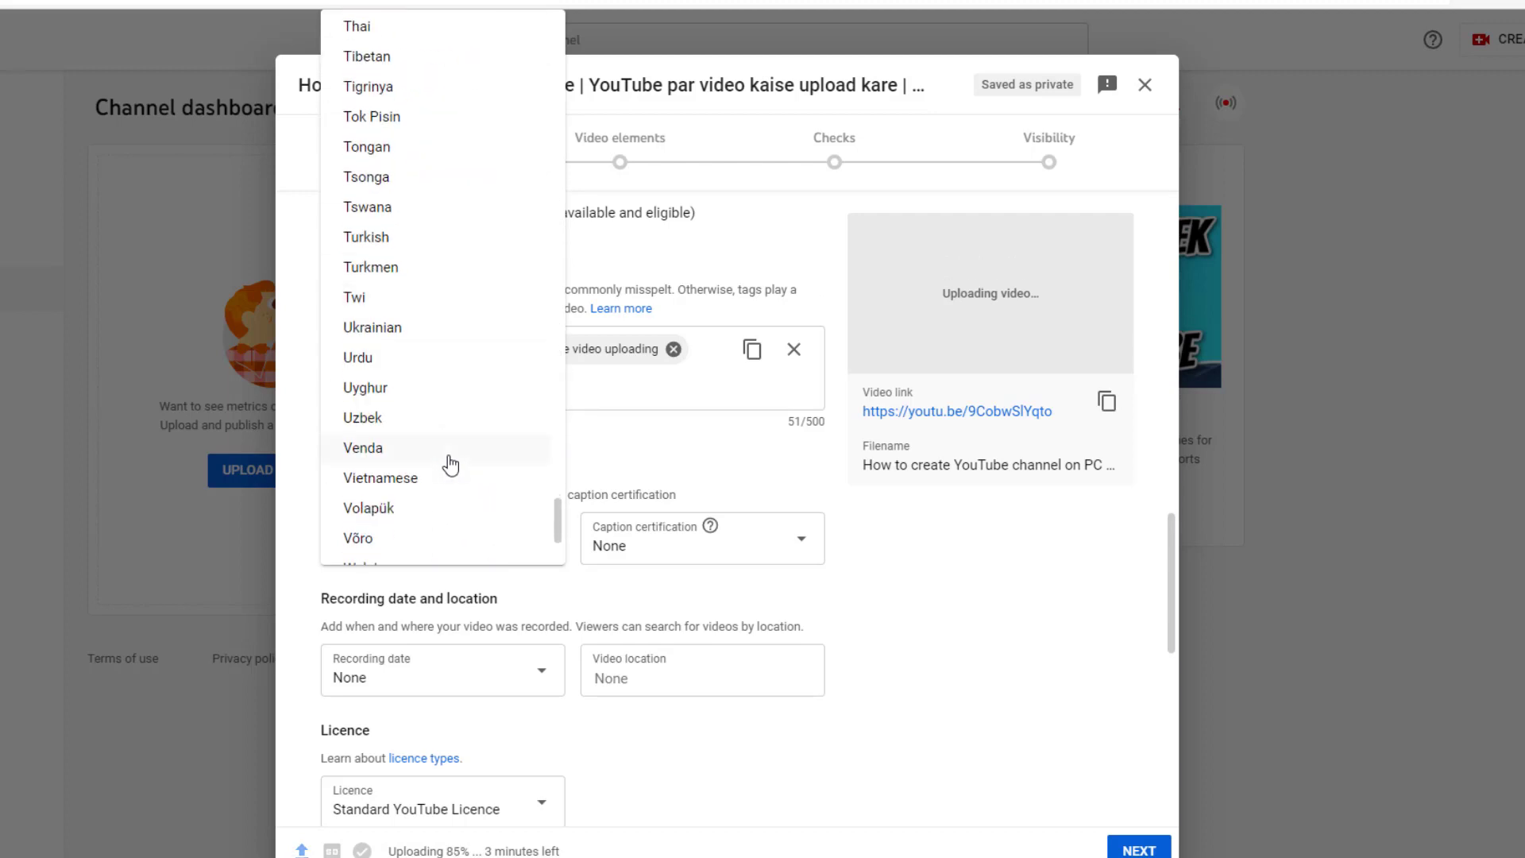
scroll(450, 465, down, 4)
scroll(444, 467, up, 12)
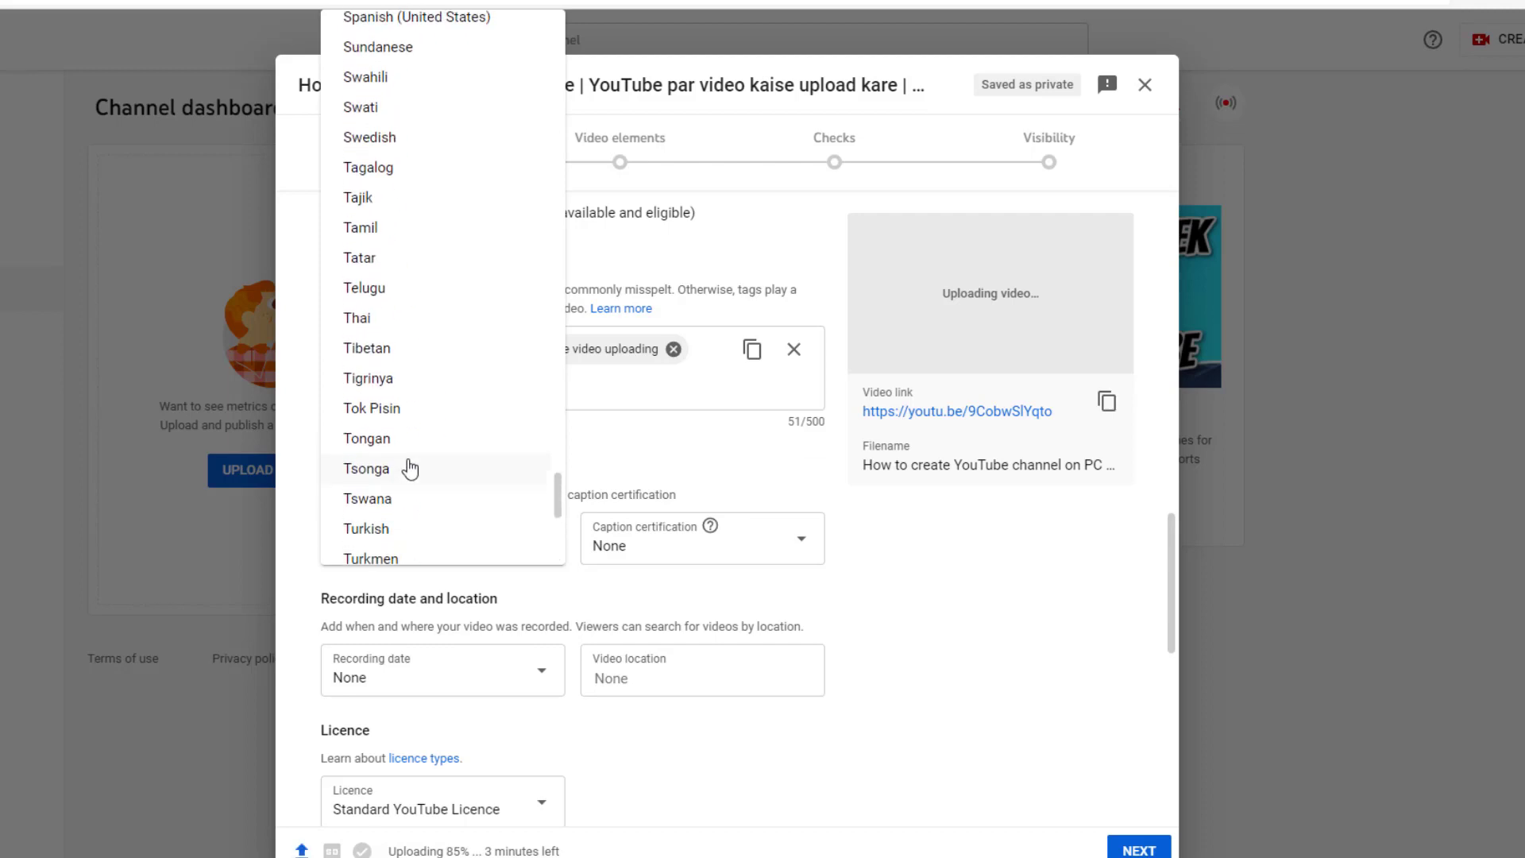
scroll(408, 466, down, 5)
scroll(408, 467, down, 2)
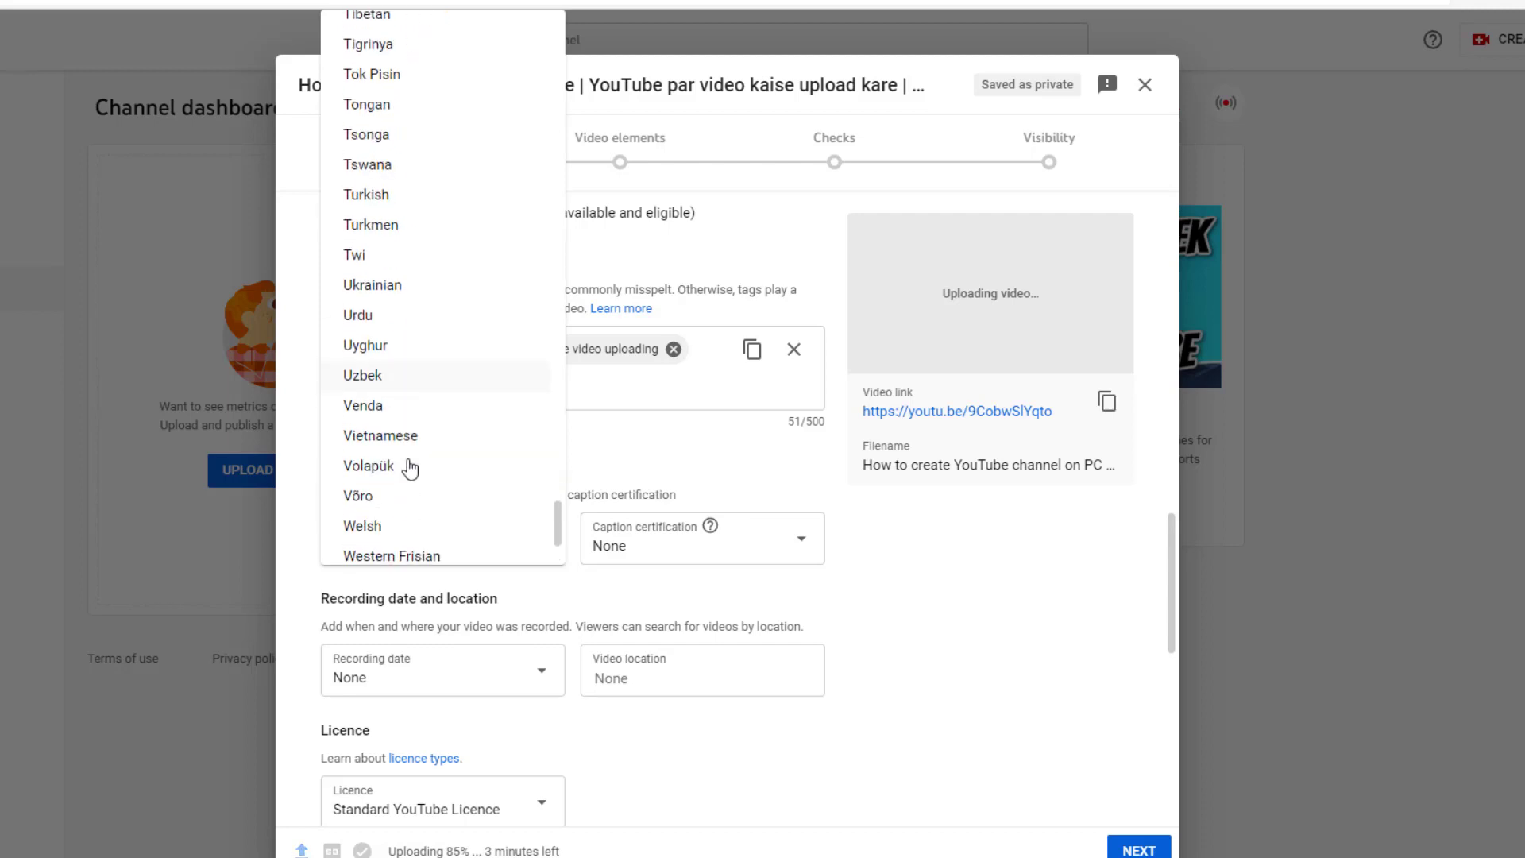
click(357, 315)
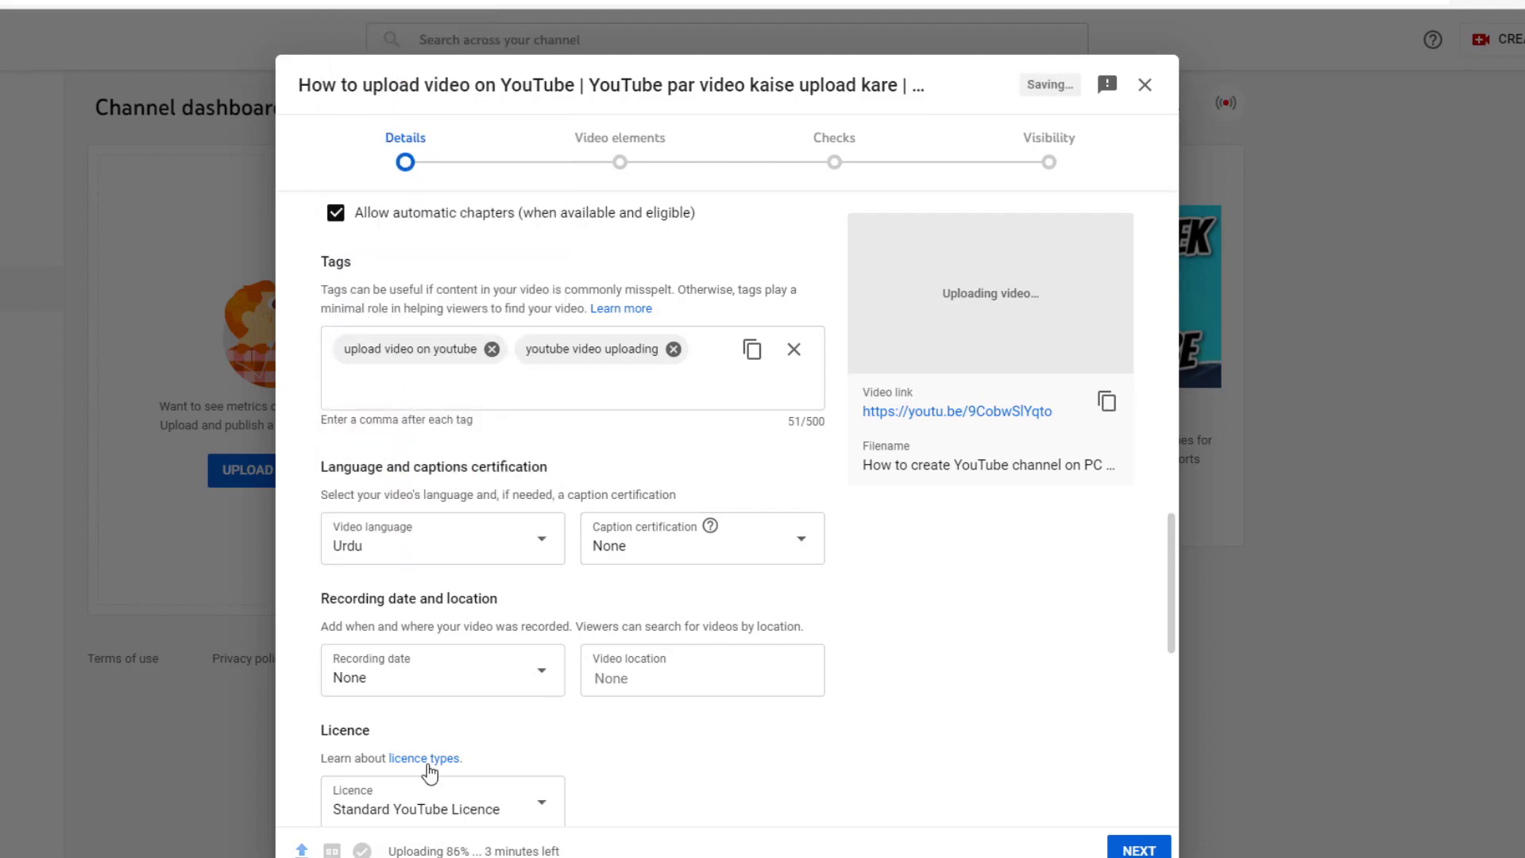
Step: Keep the Standard YouTube Licence and set the video category to Education
scroll(429, 771, down, 3)
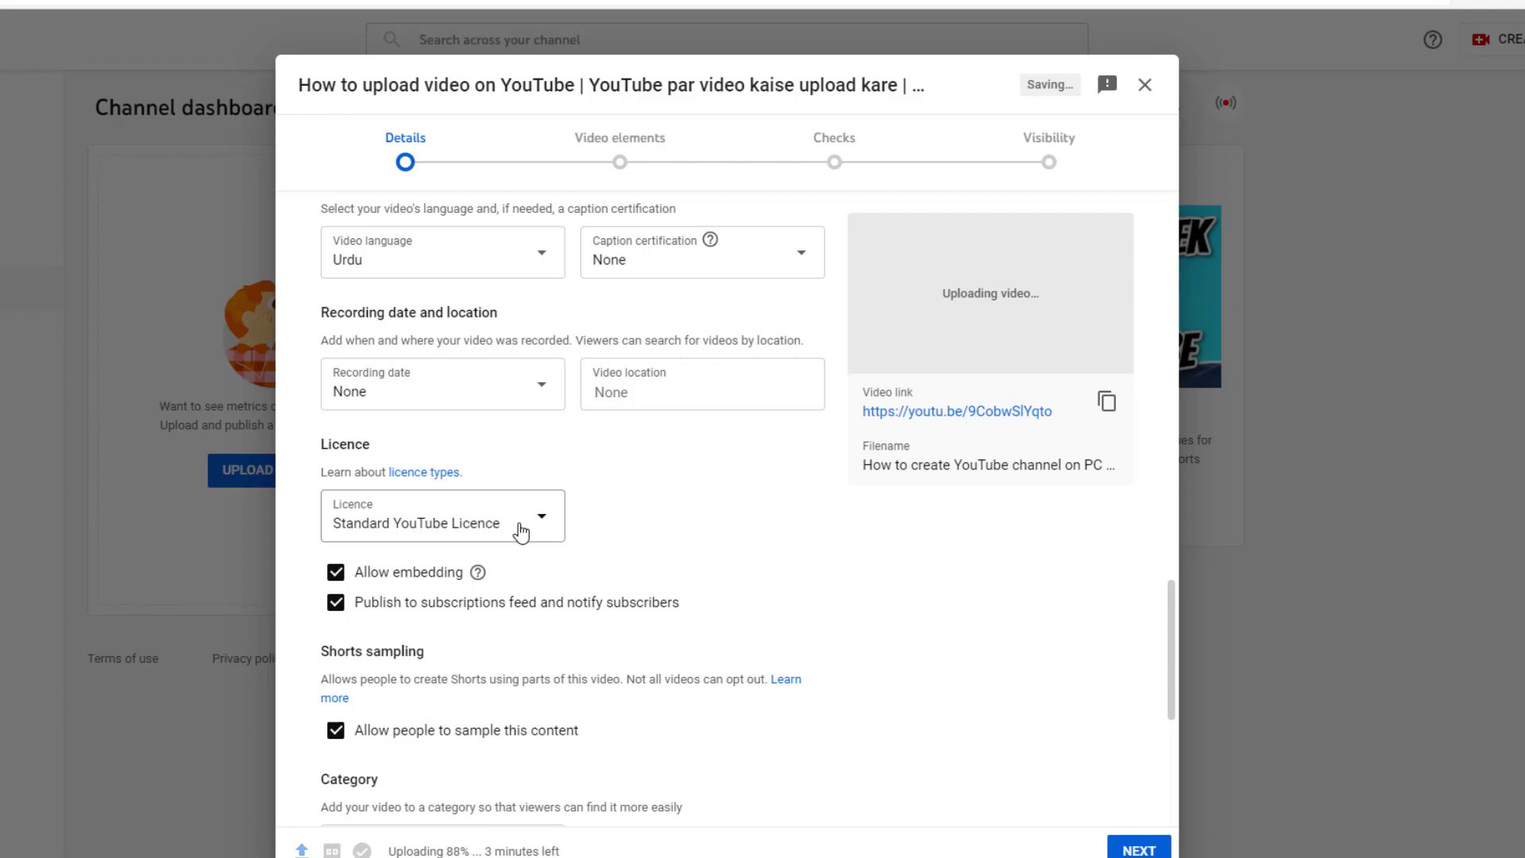
click(531, 533)
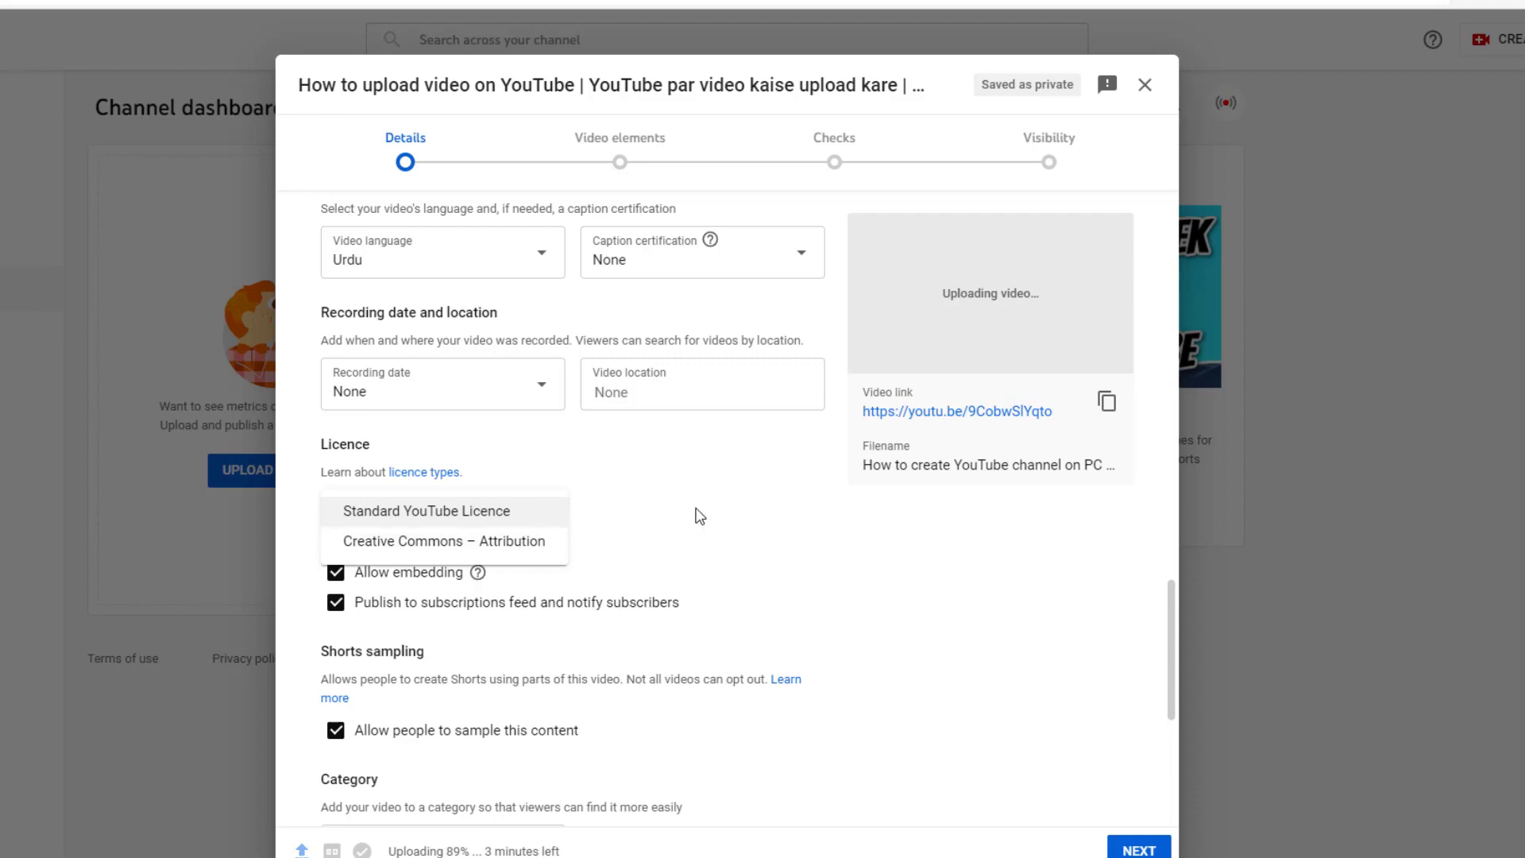
click(642, 517)
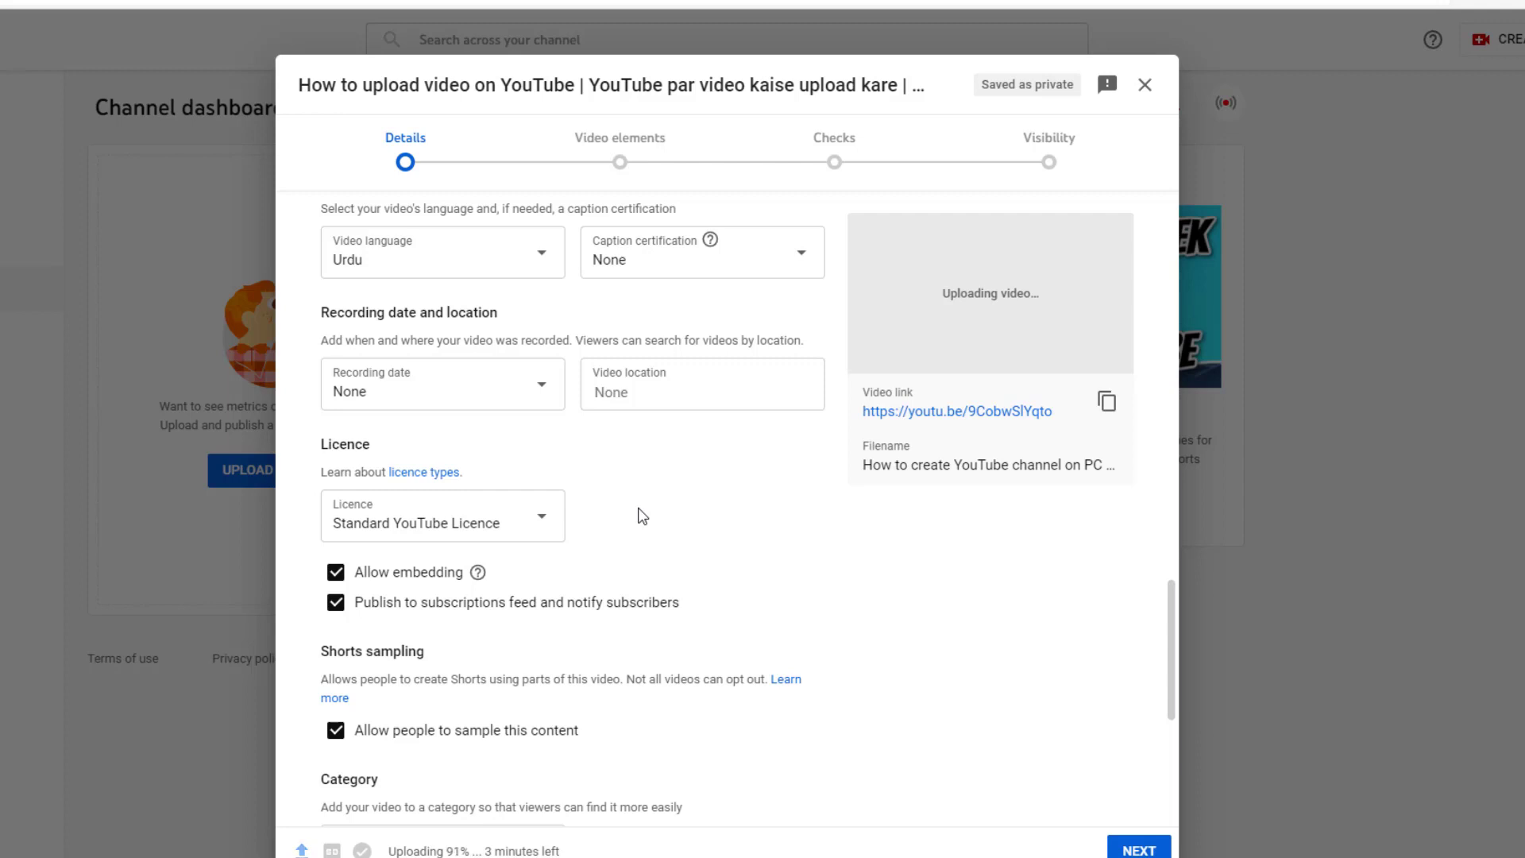
scroll(609, 569, down, 5)
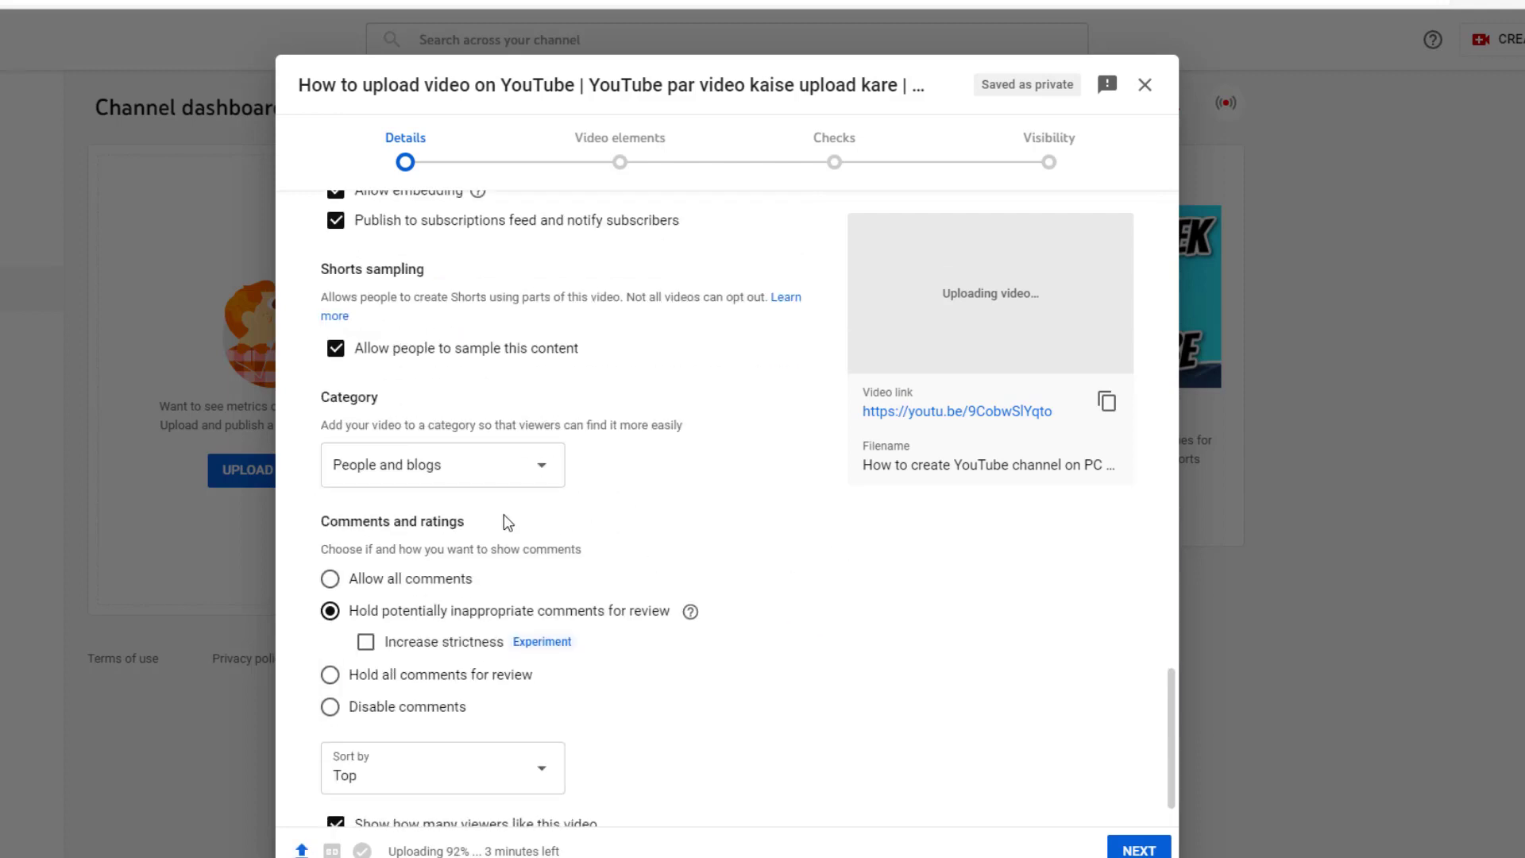
click(471, 475)
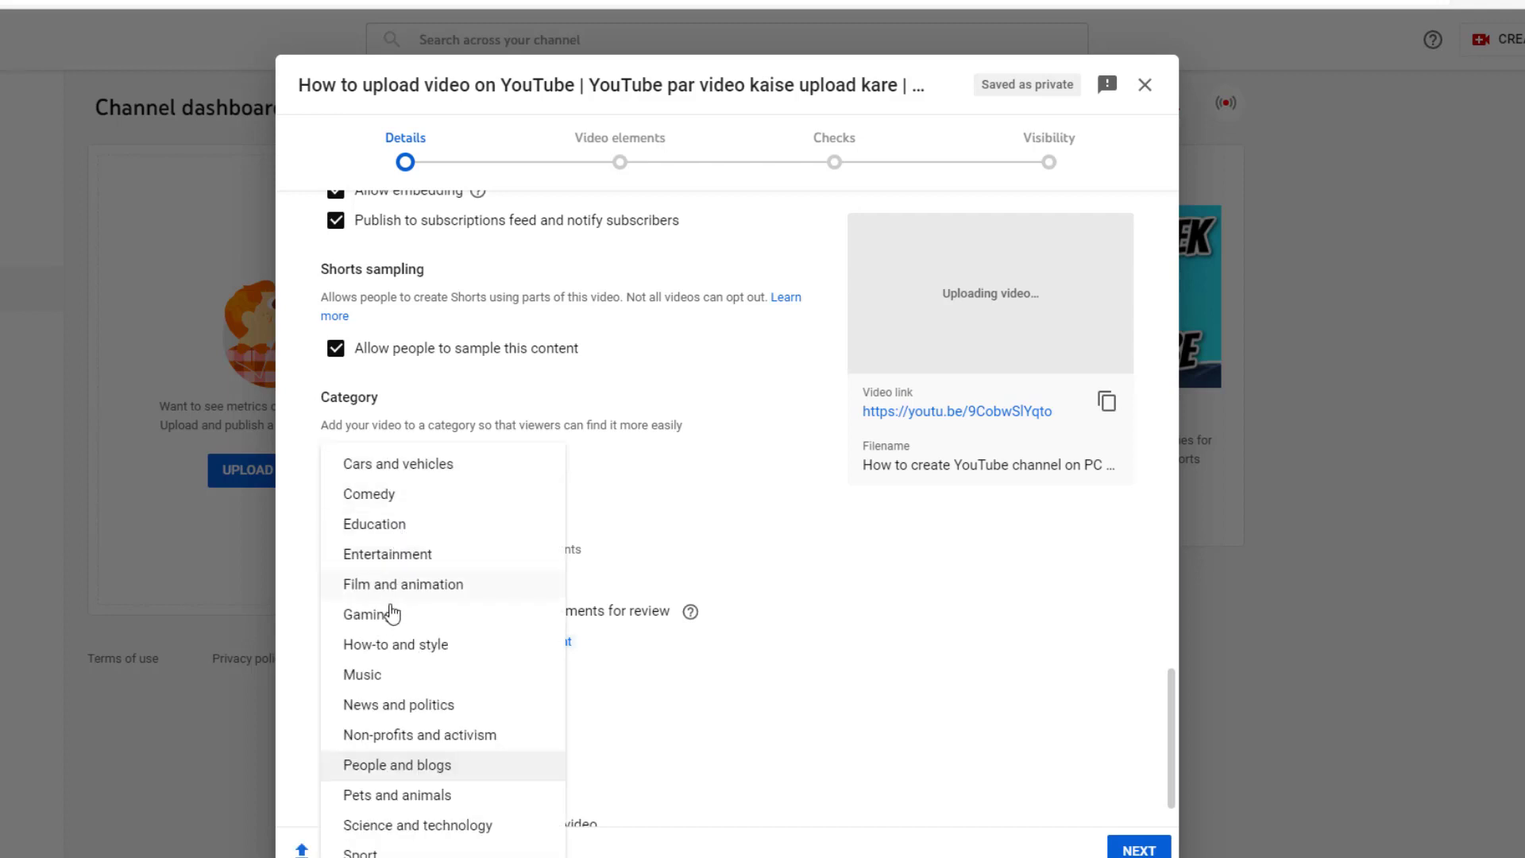
click(384, 532)
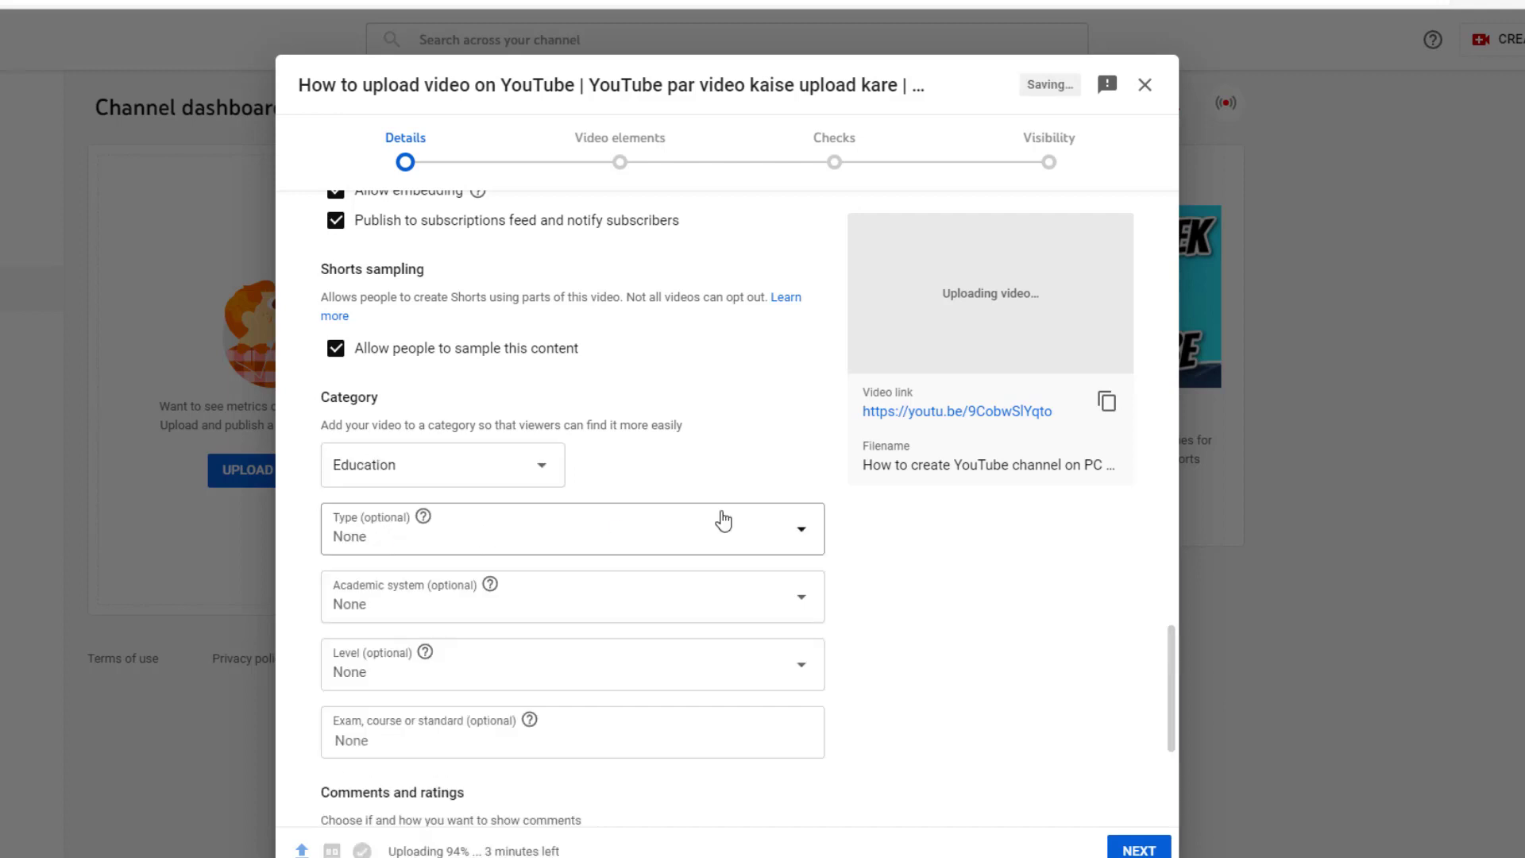
Step: Set comments to hold potentially inappropriate comments for review
scroll(561, 503, down, 4)
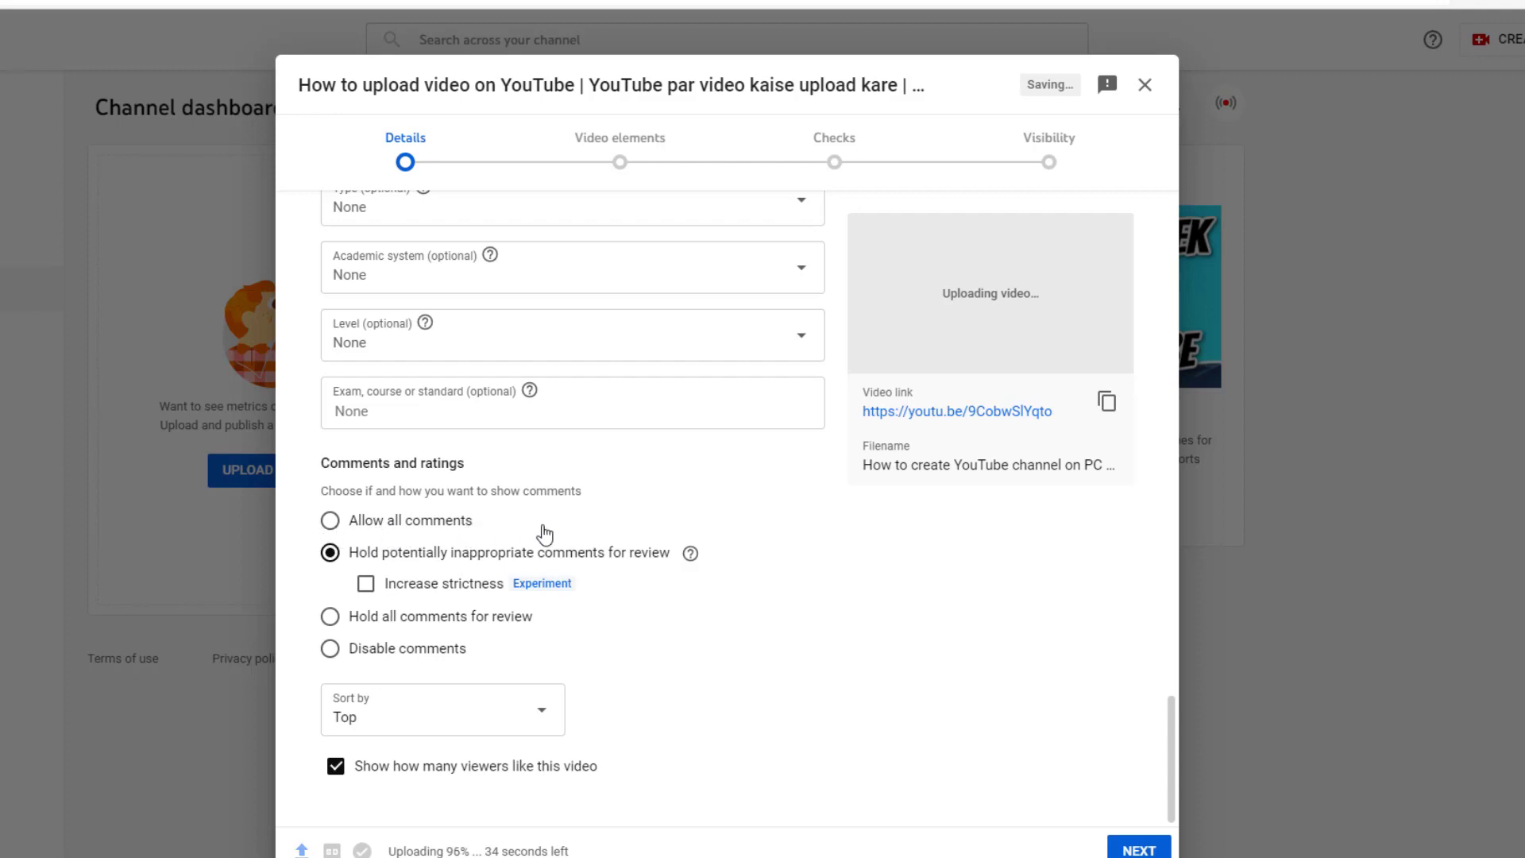
click(330, 526)
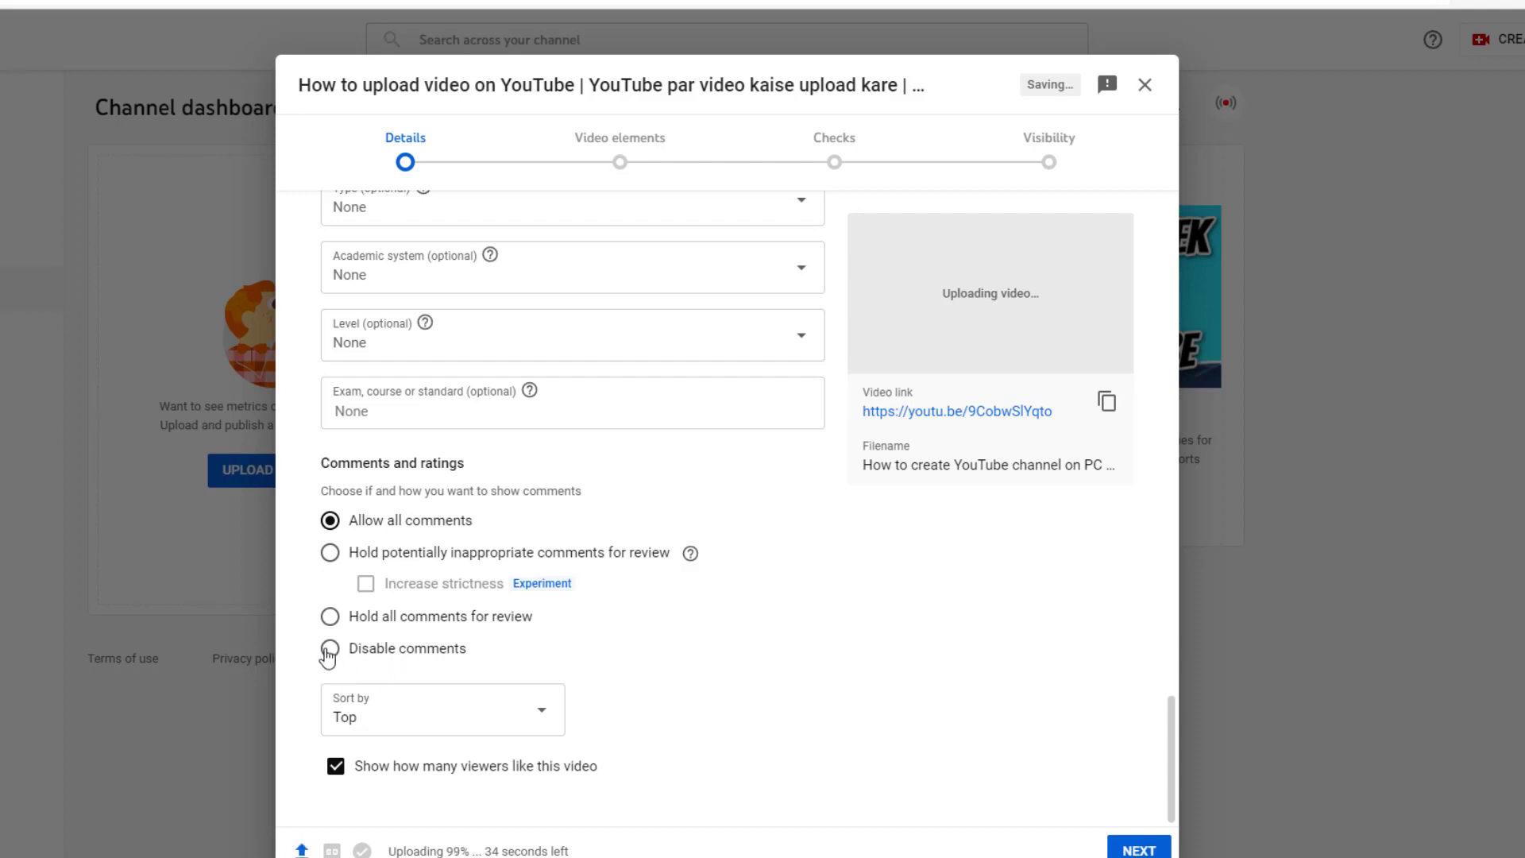
click(329, 552)
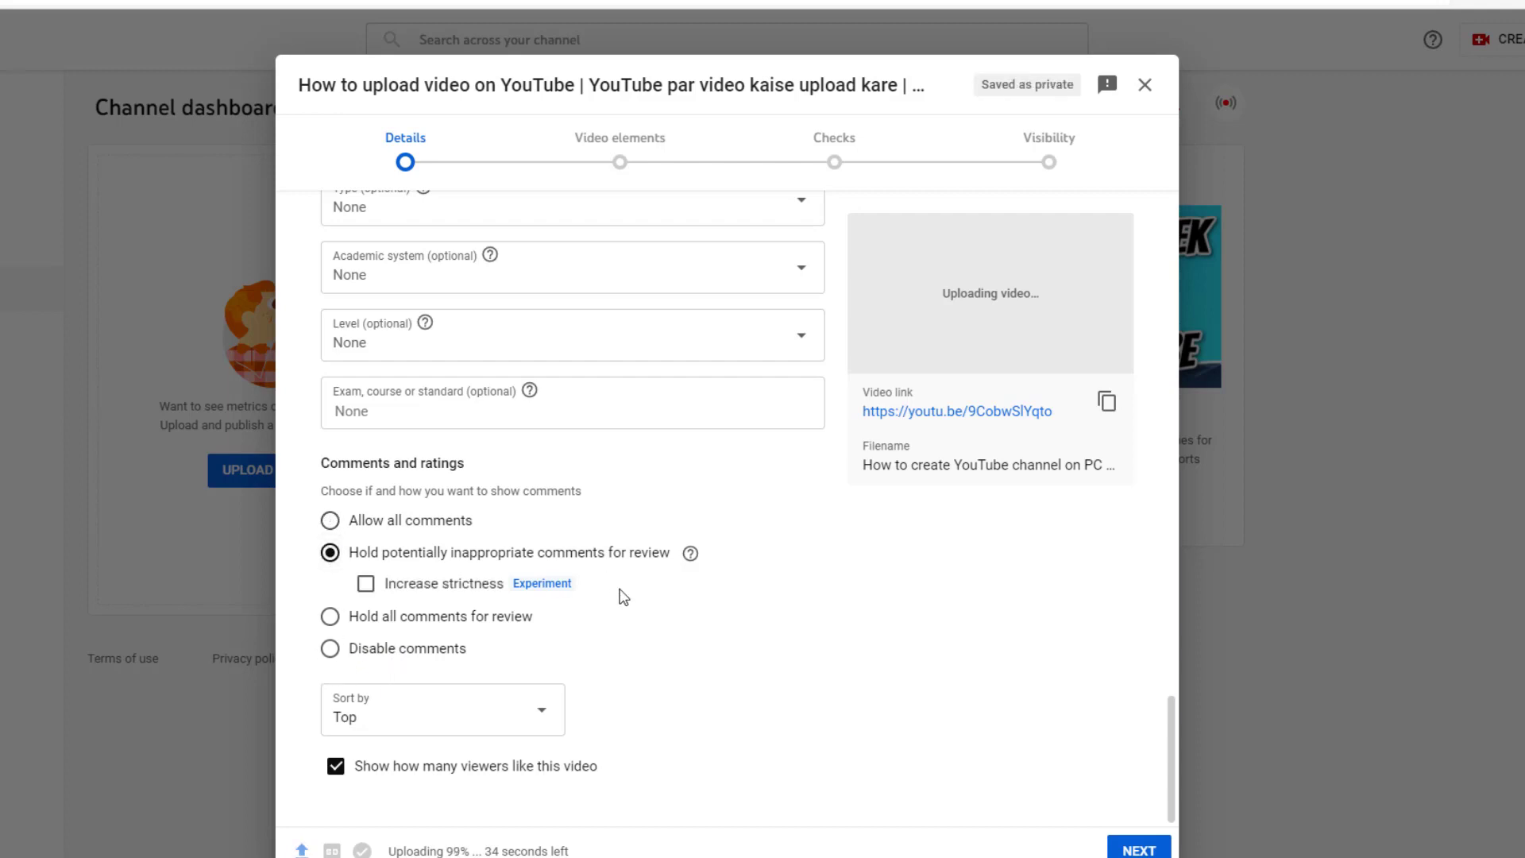
Step: Advance through Video elements and Checks, dismiss both tips, and reach the Visibility stage
click(613, 163)
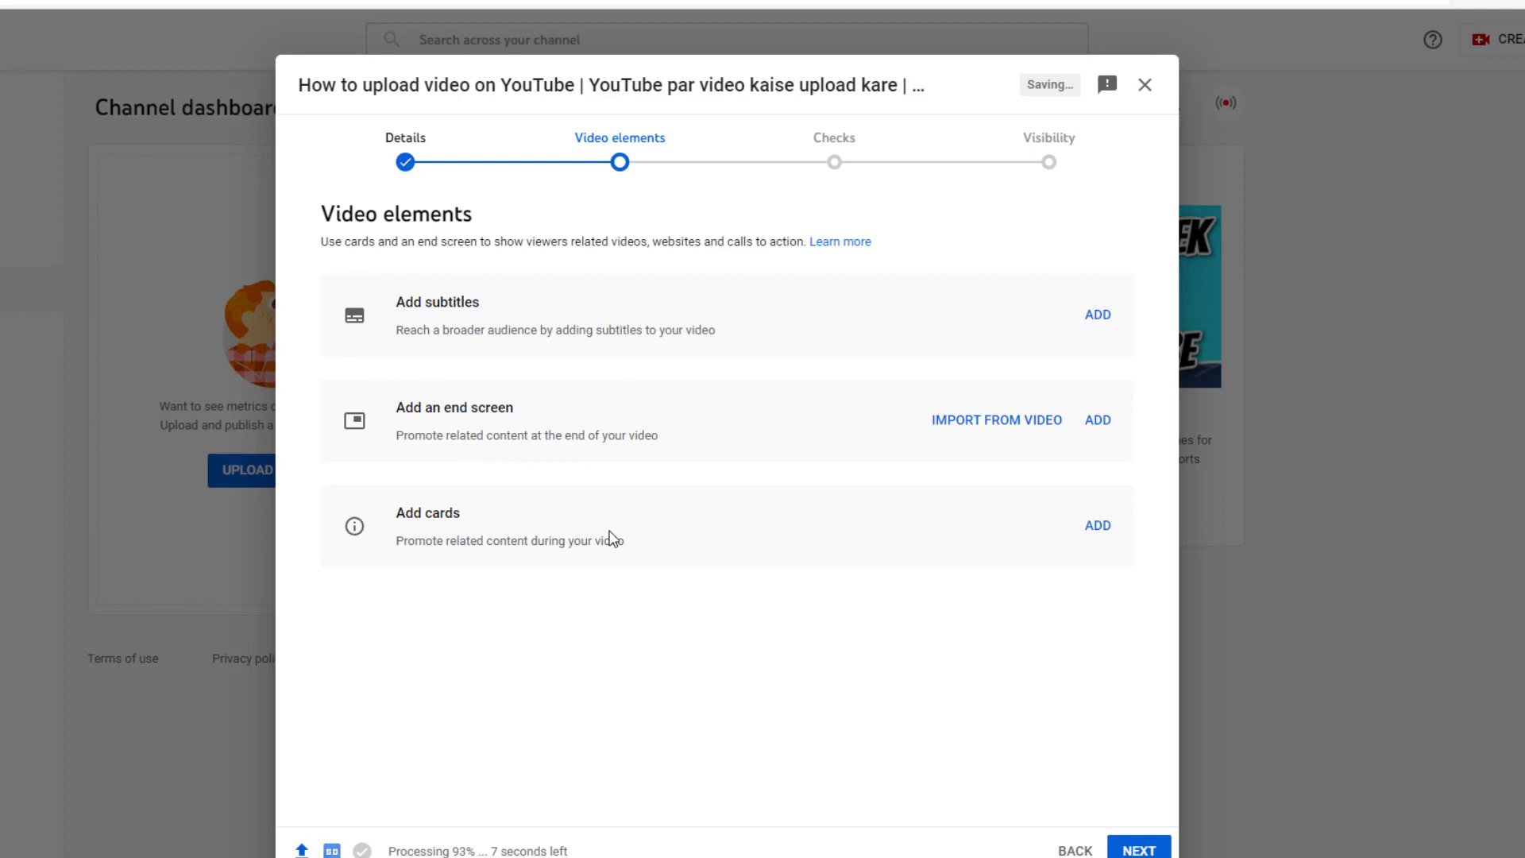
click(834, 163)
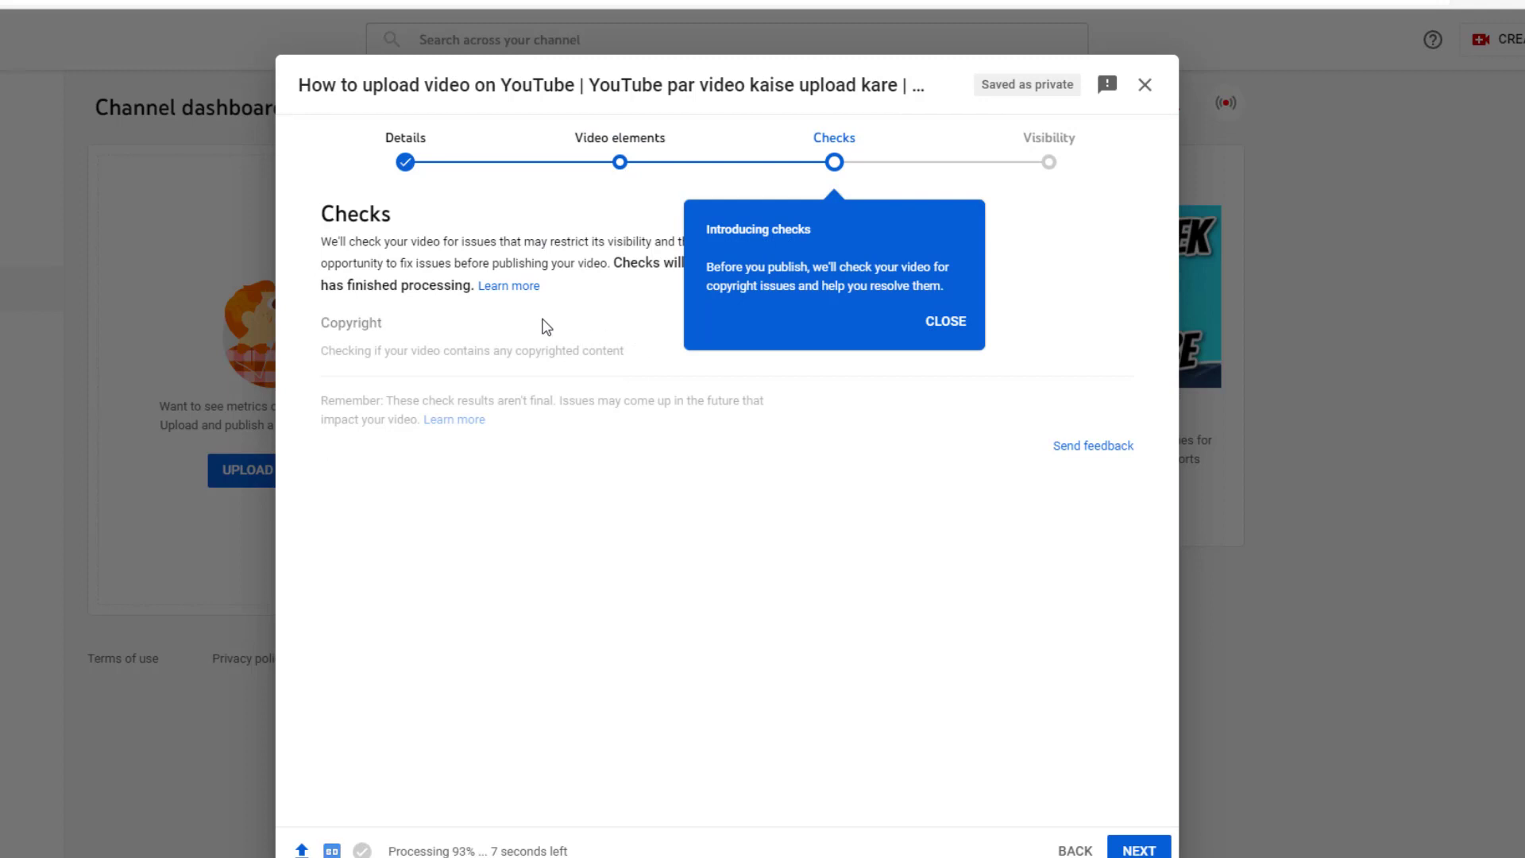
click(946, 323)
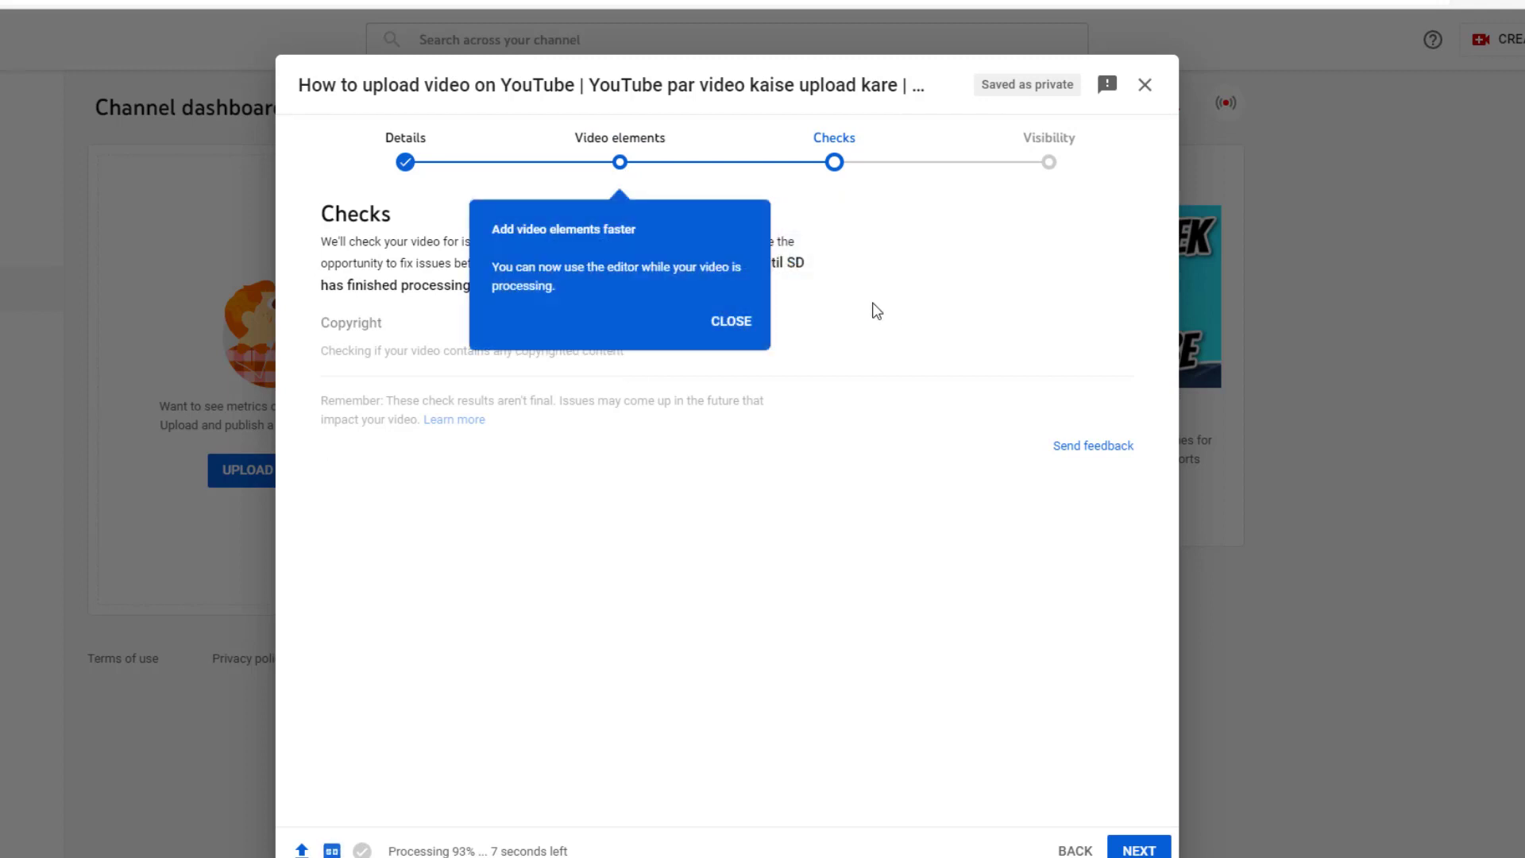
click(729, 322)
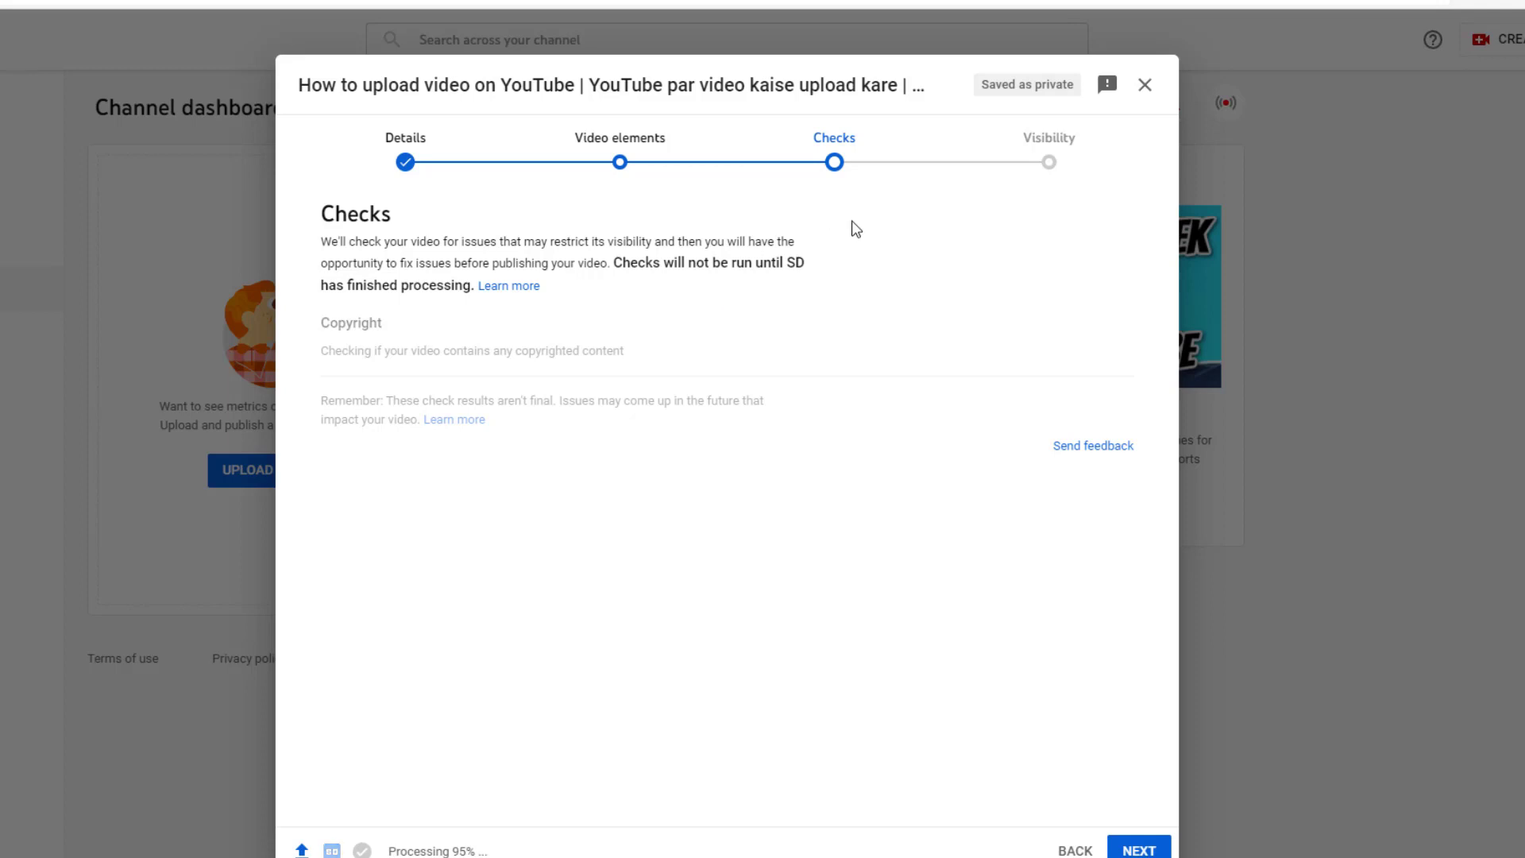
click(1056, 179)
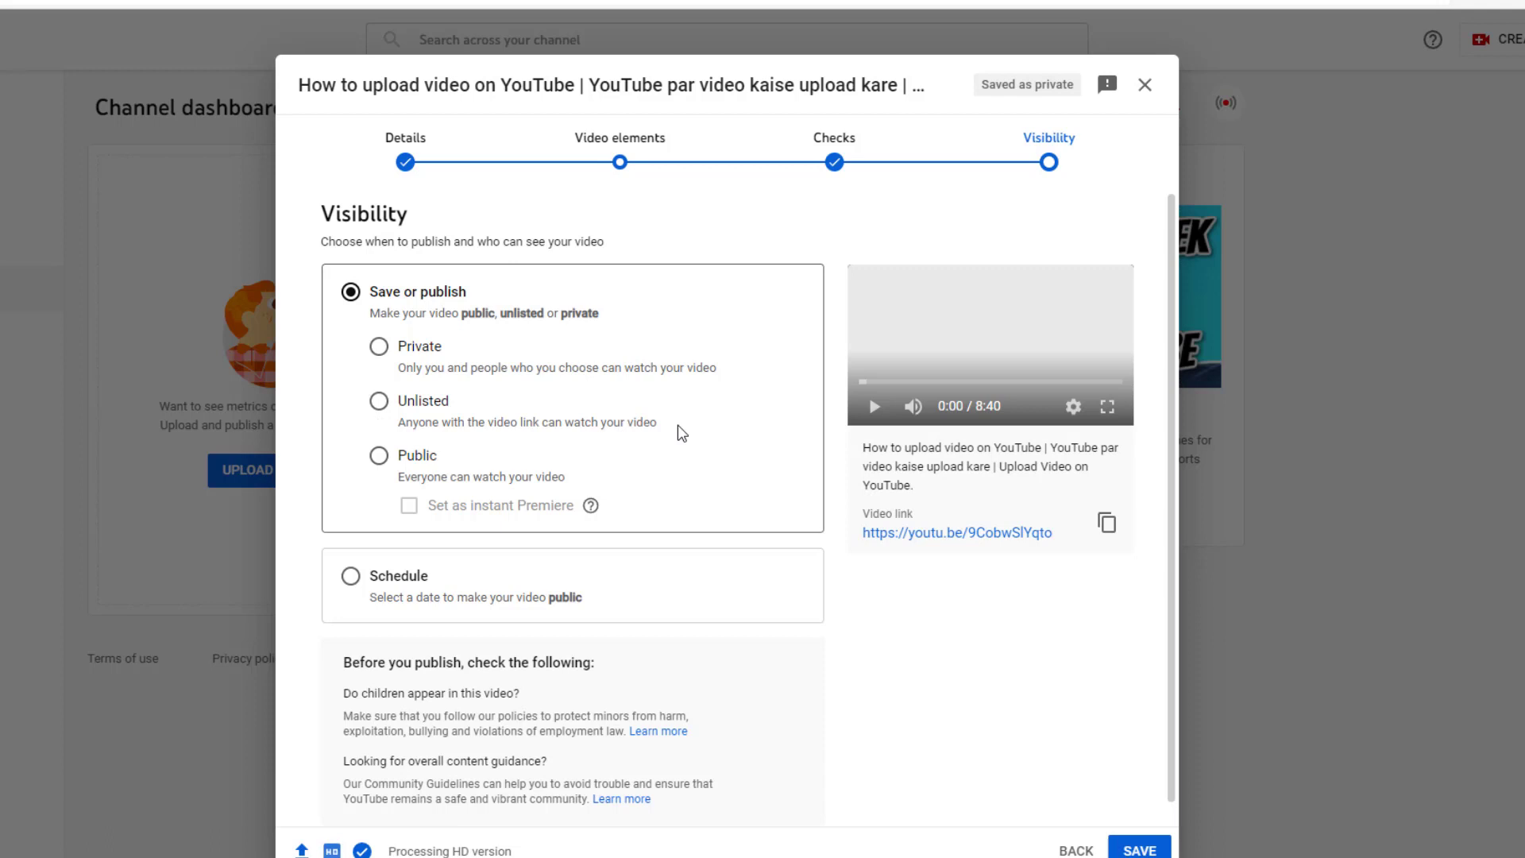
Step: Review the copyright check result and Video elements, then return to Visibility
click(833, 162)
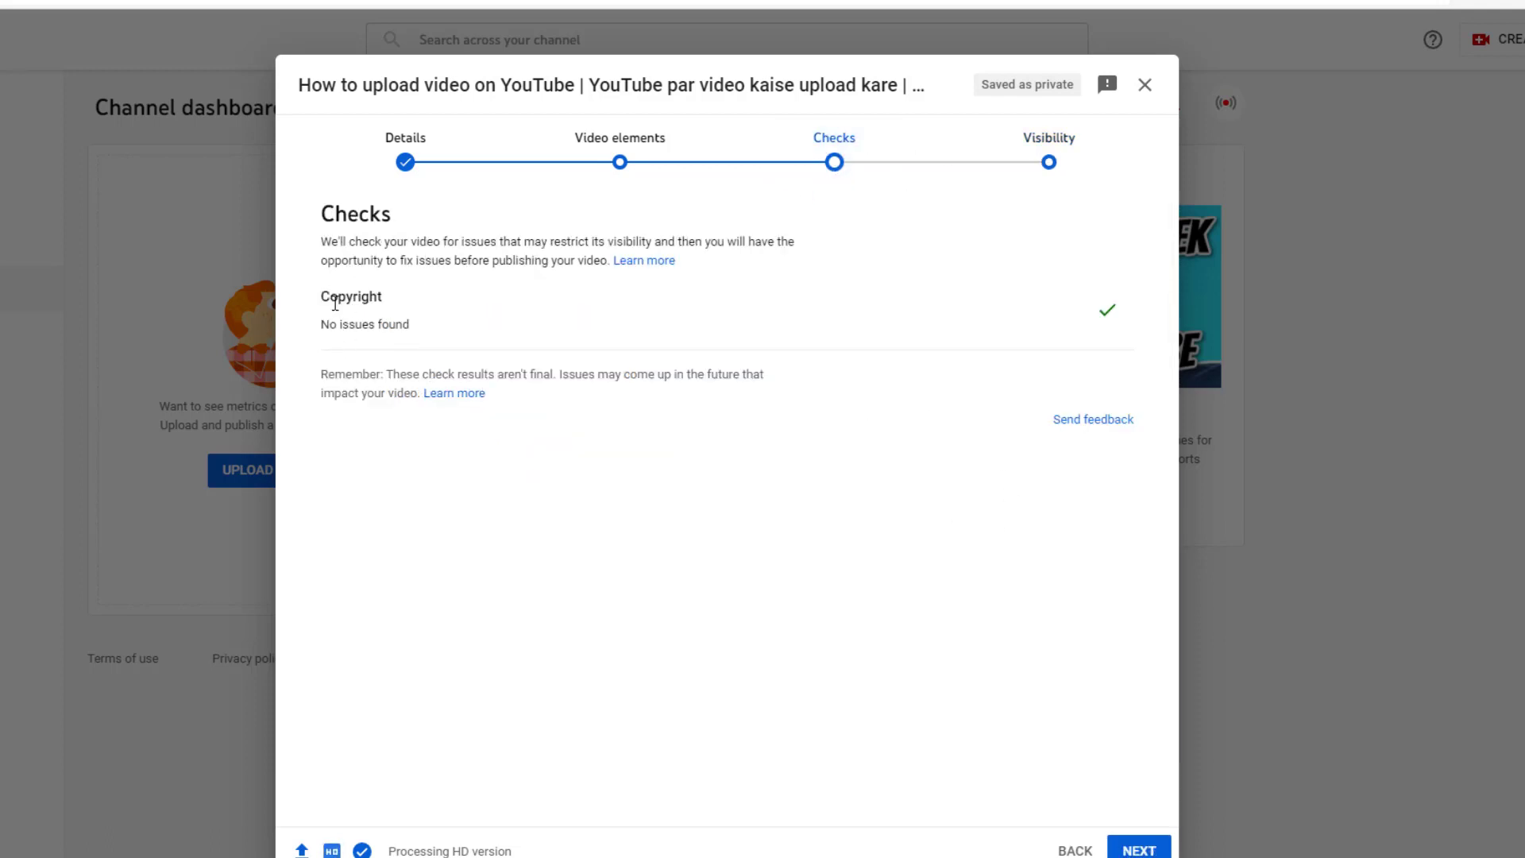
drag(326, 299, 439, 308)
click(346, 350)
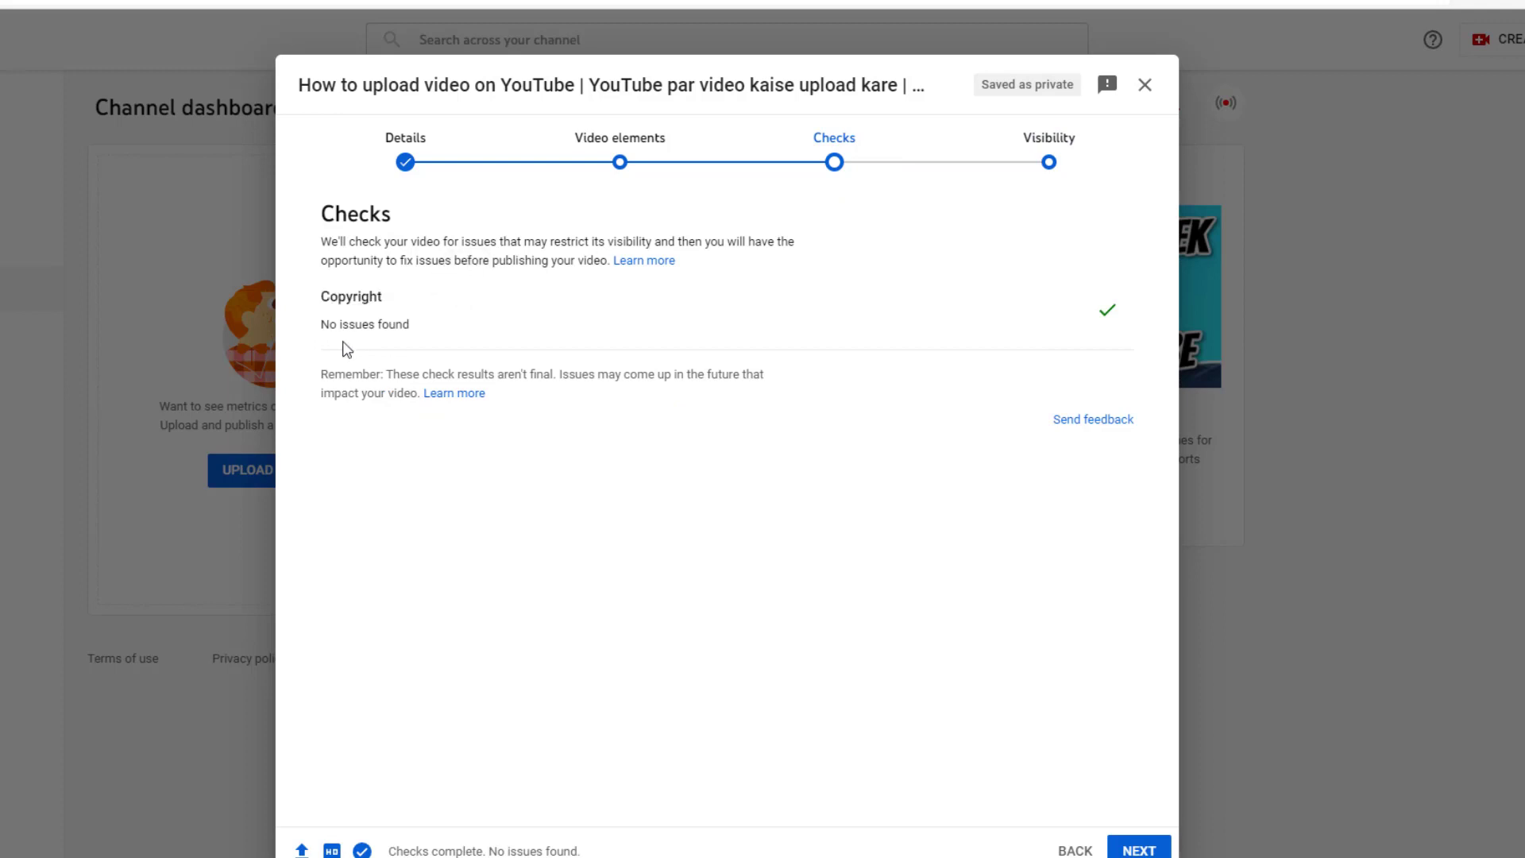
click(603, 137)
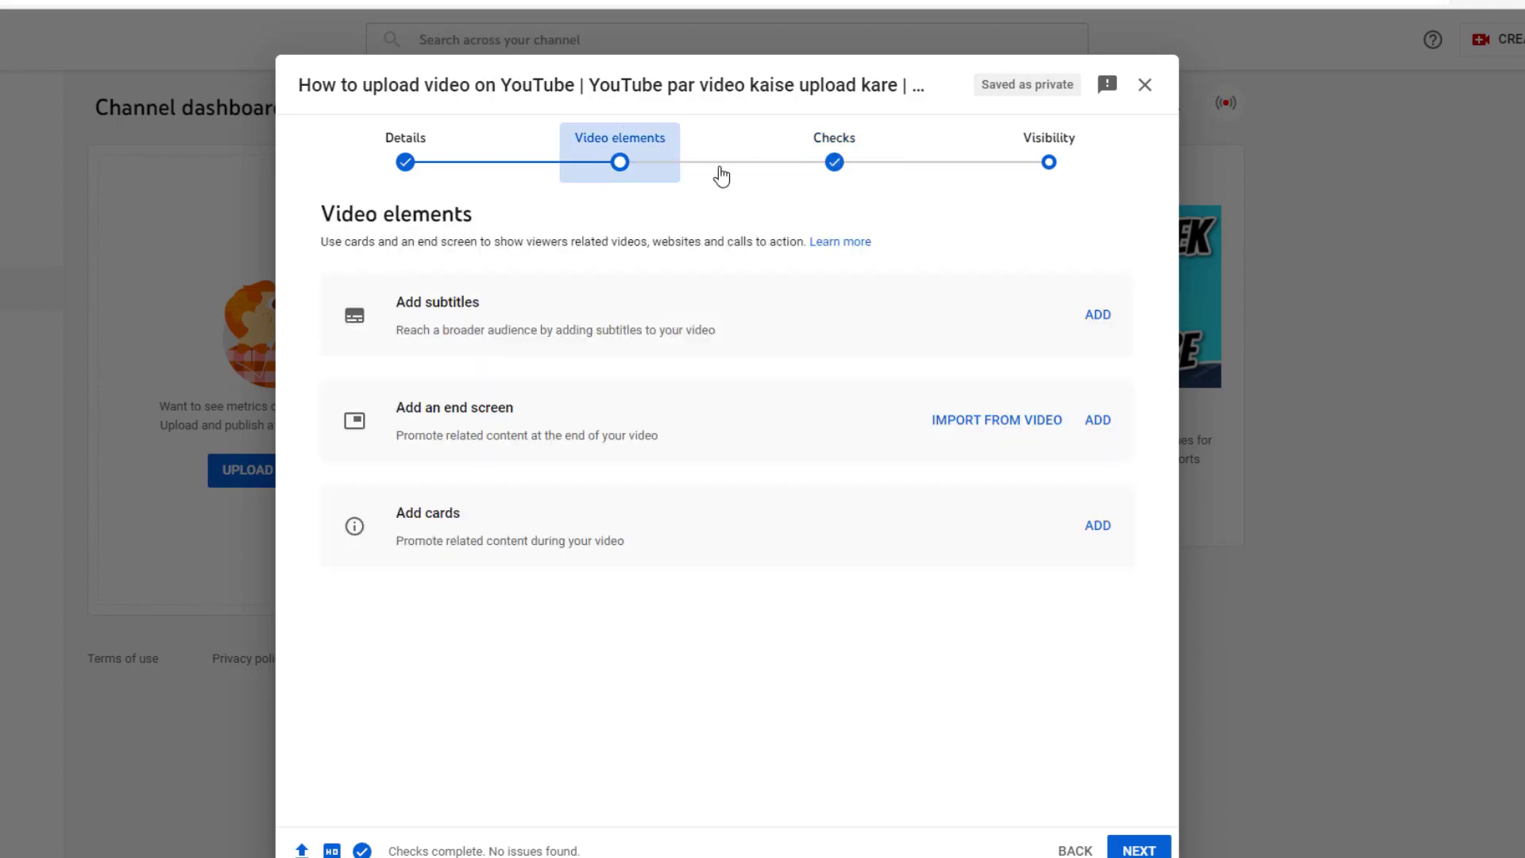
click(1083, 165)
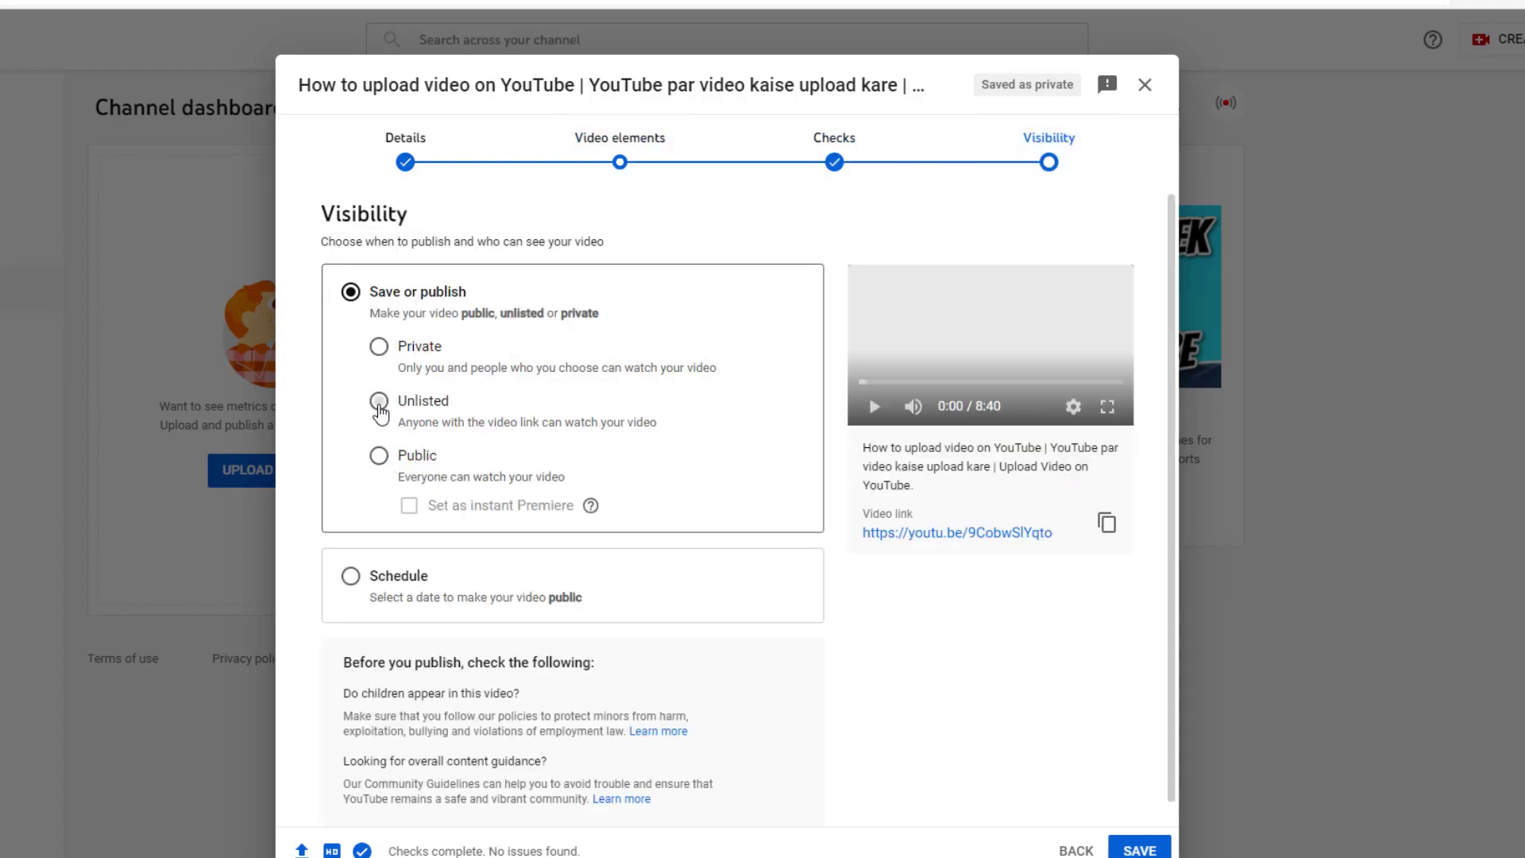
Step: Make the video Unlisted, save it, and close the Video published summary
click(379, 404)
click(1141, 850)
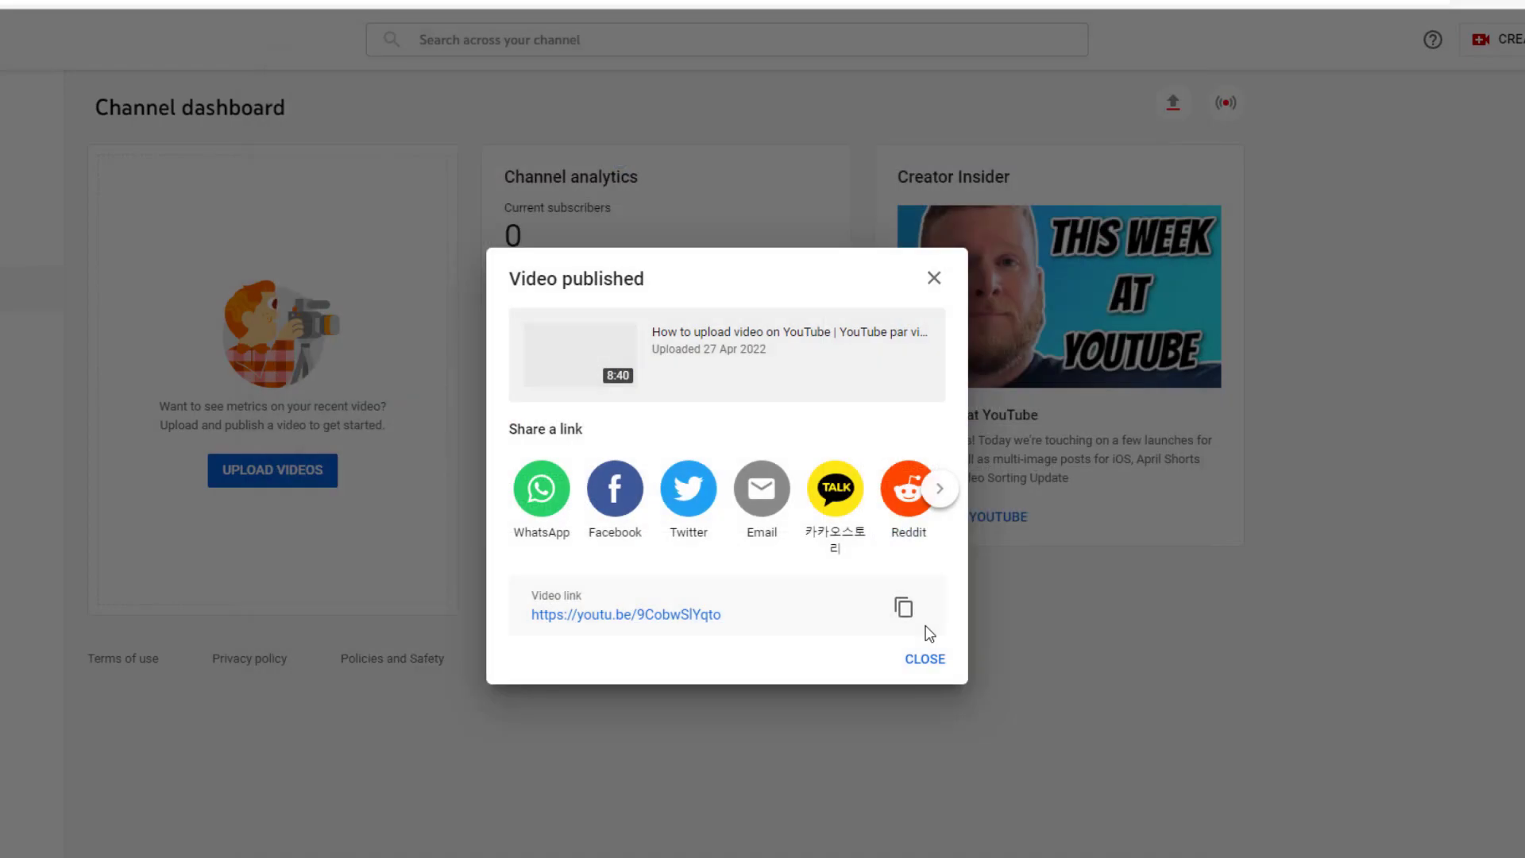
click(934, 278)
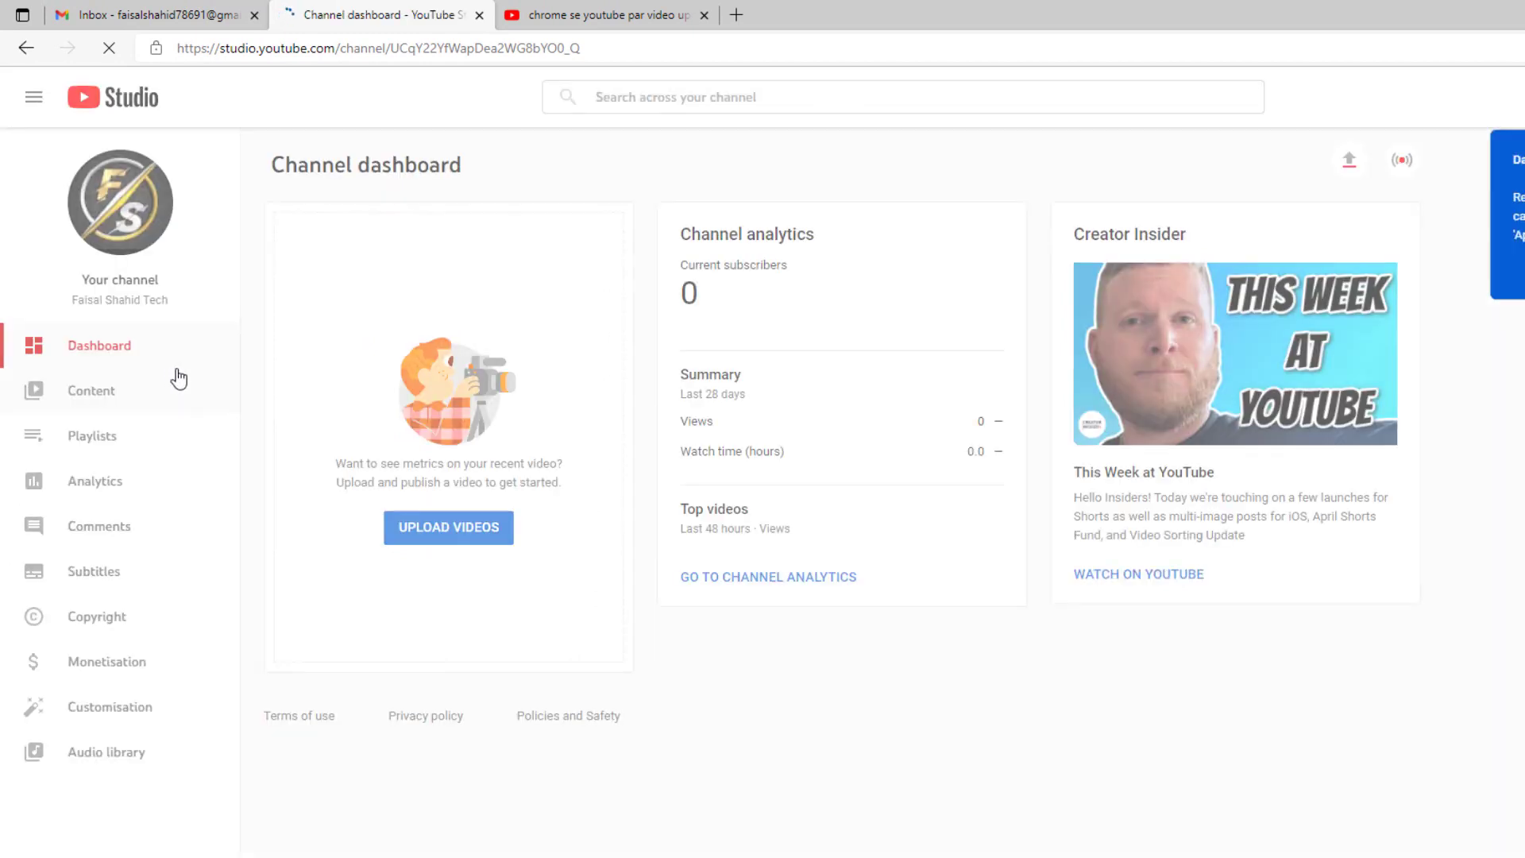
Step: From Content, open the video's details and request a custom thumbnail, starting phone verification
click(104, 394)
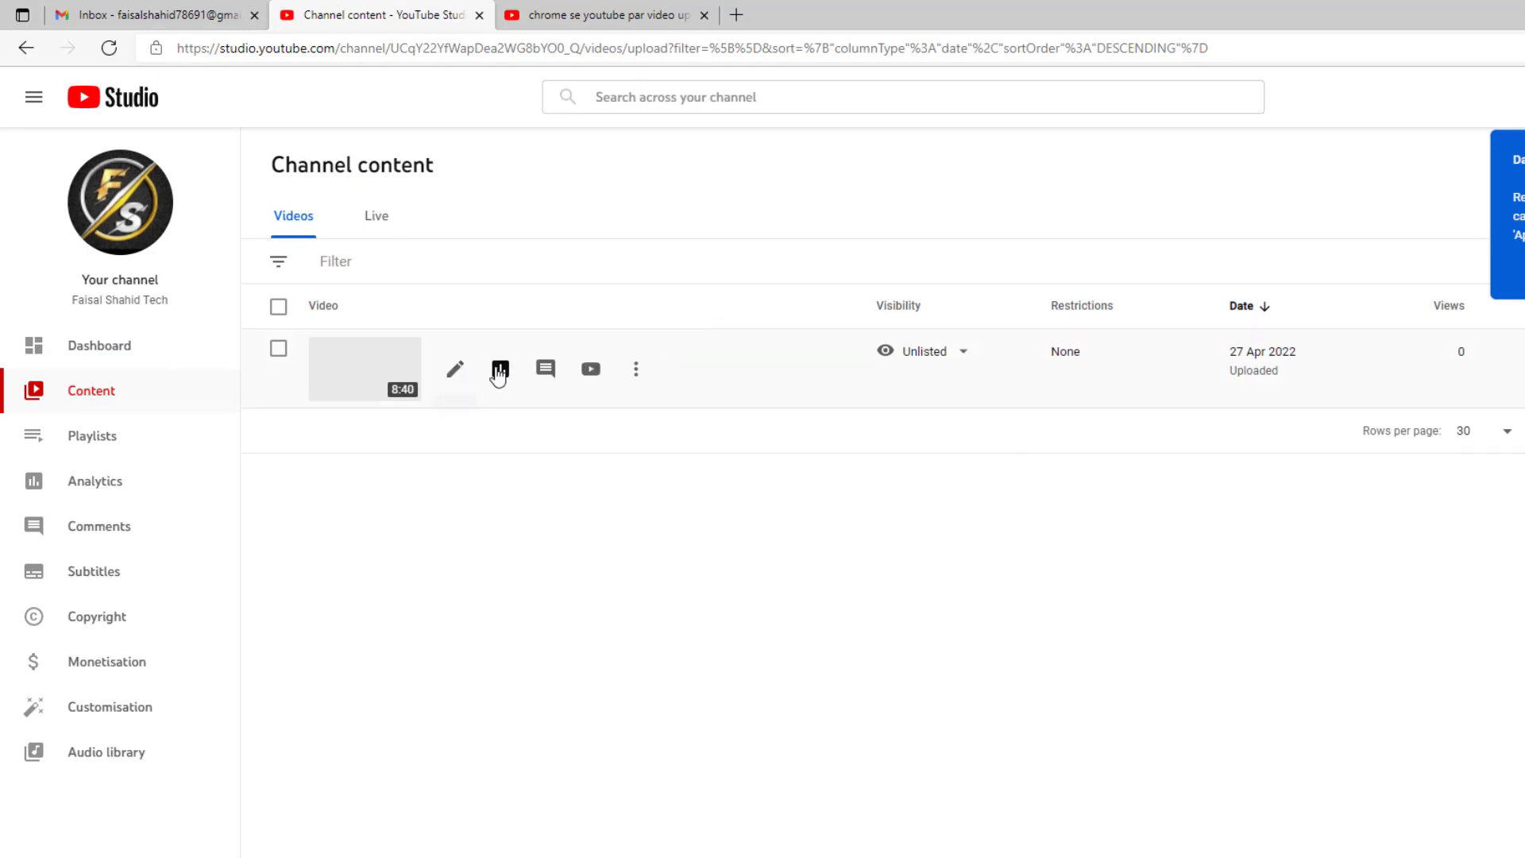
click(455, 369)
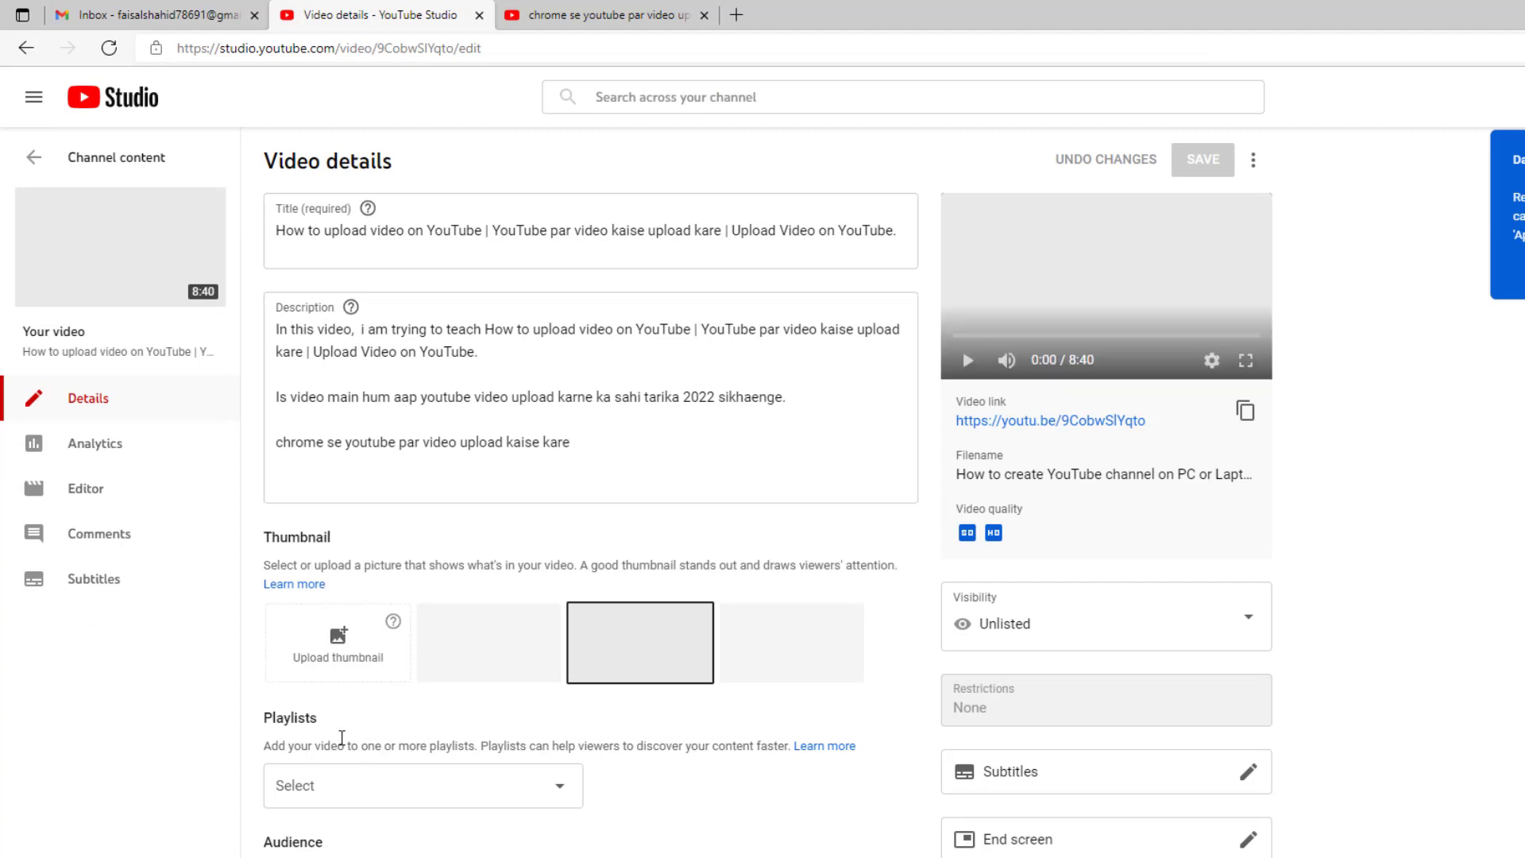
click(1098, 627)
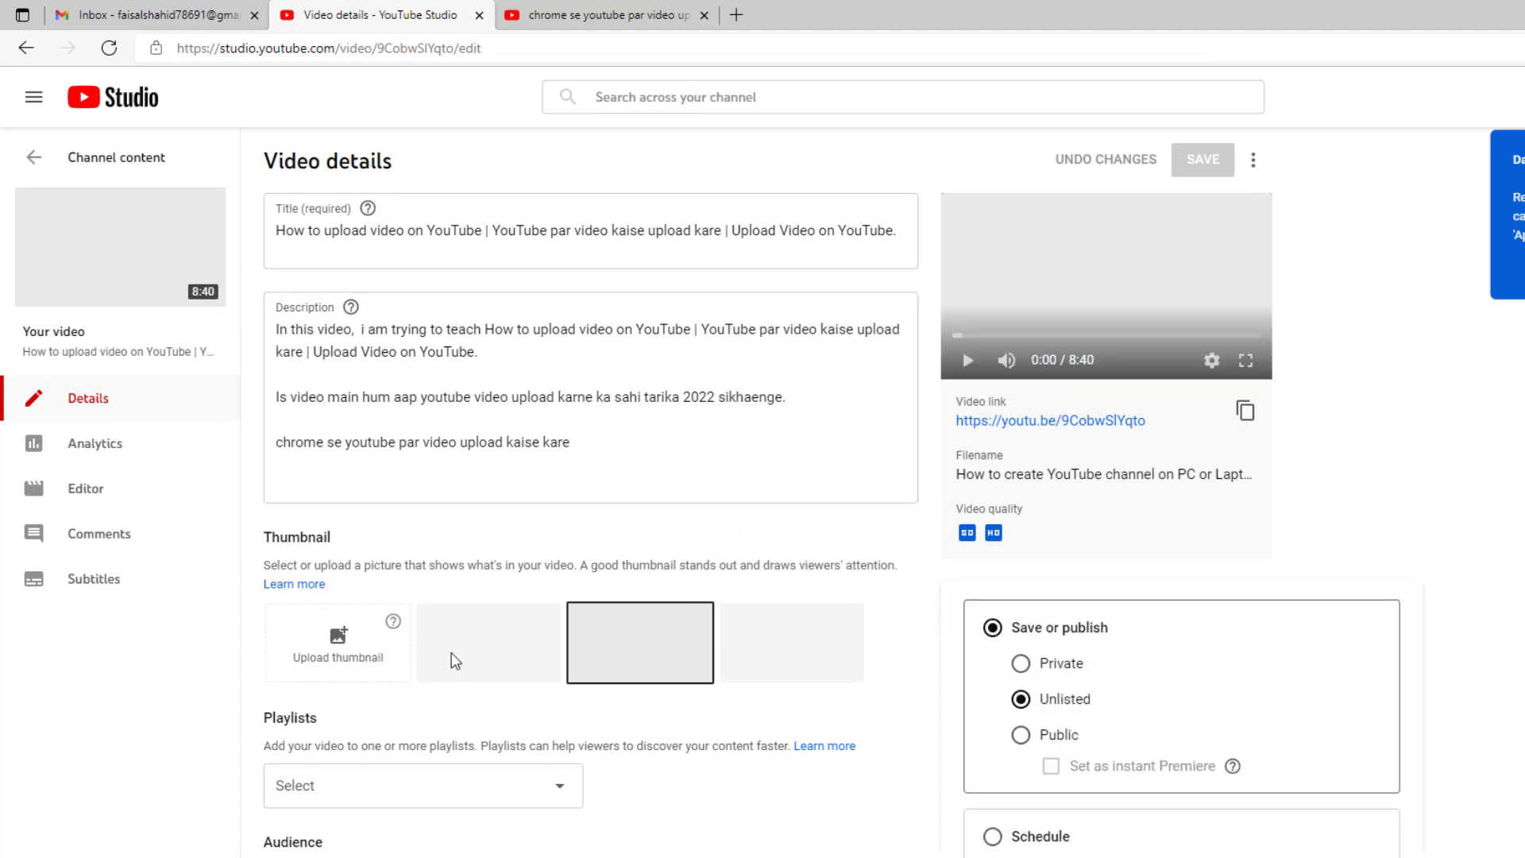
click(683, 550)
click(323, 666)
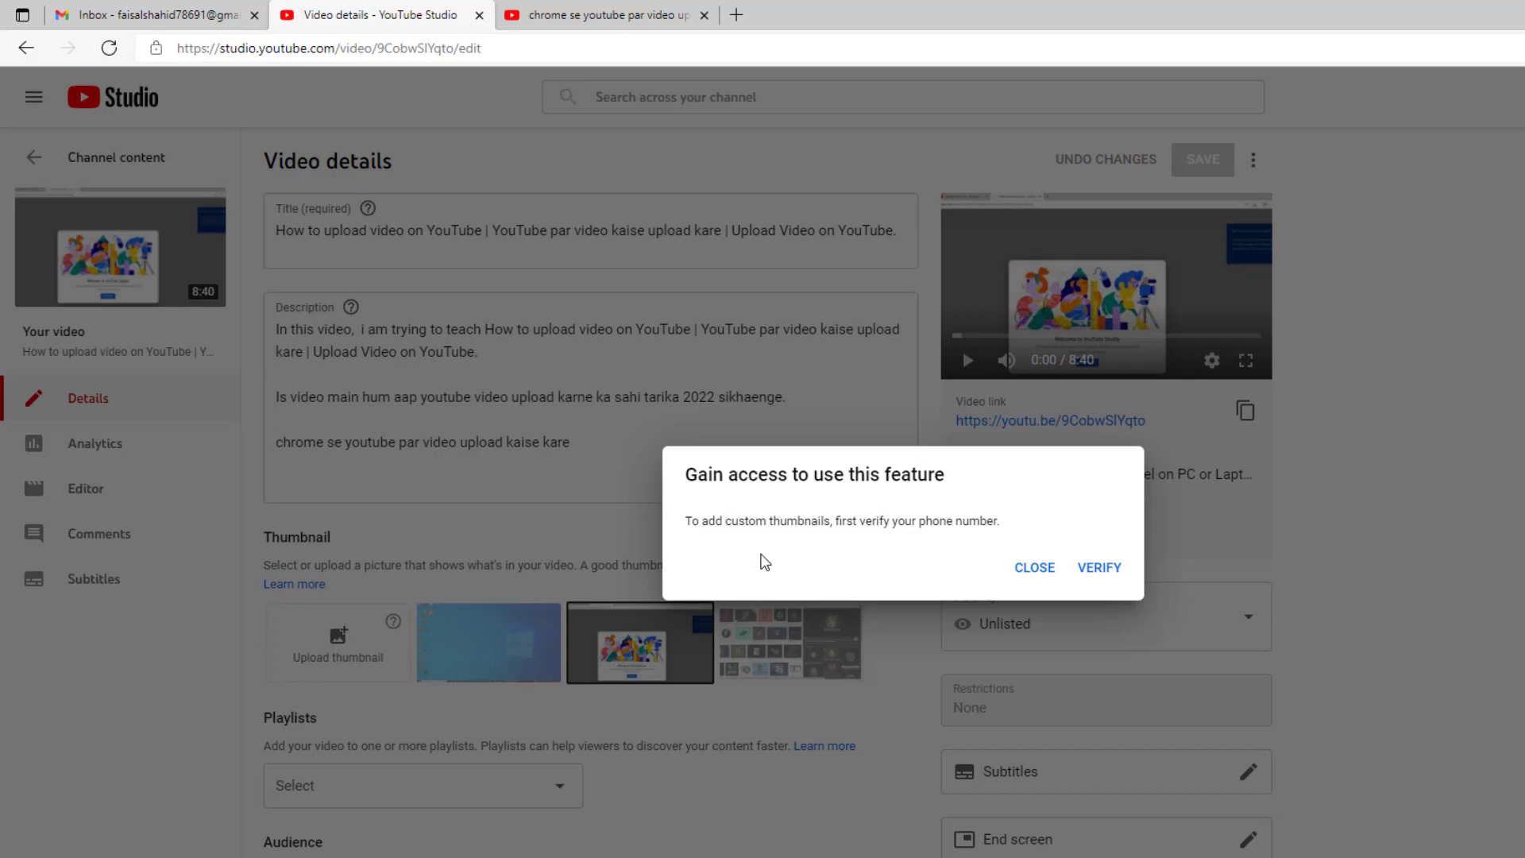
click(1111, 578)
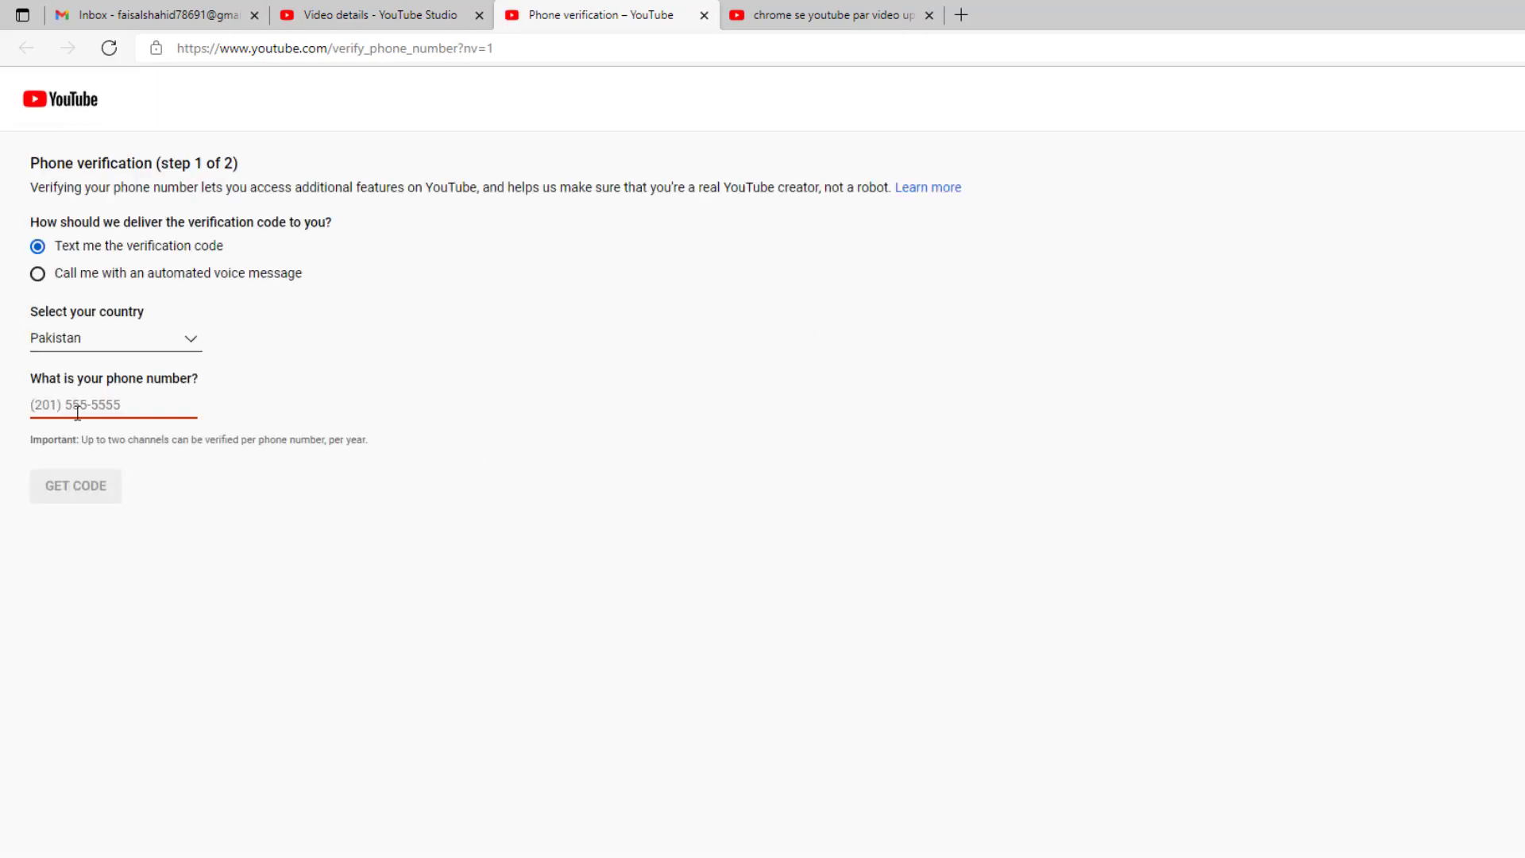
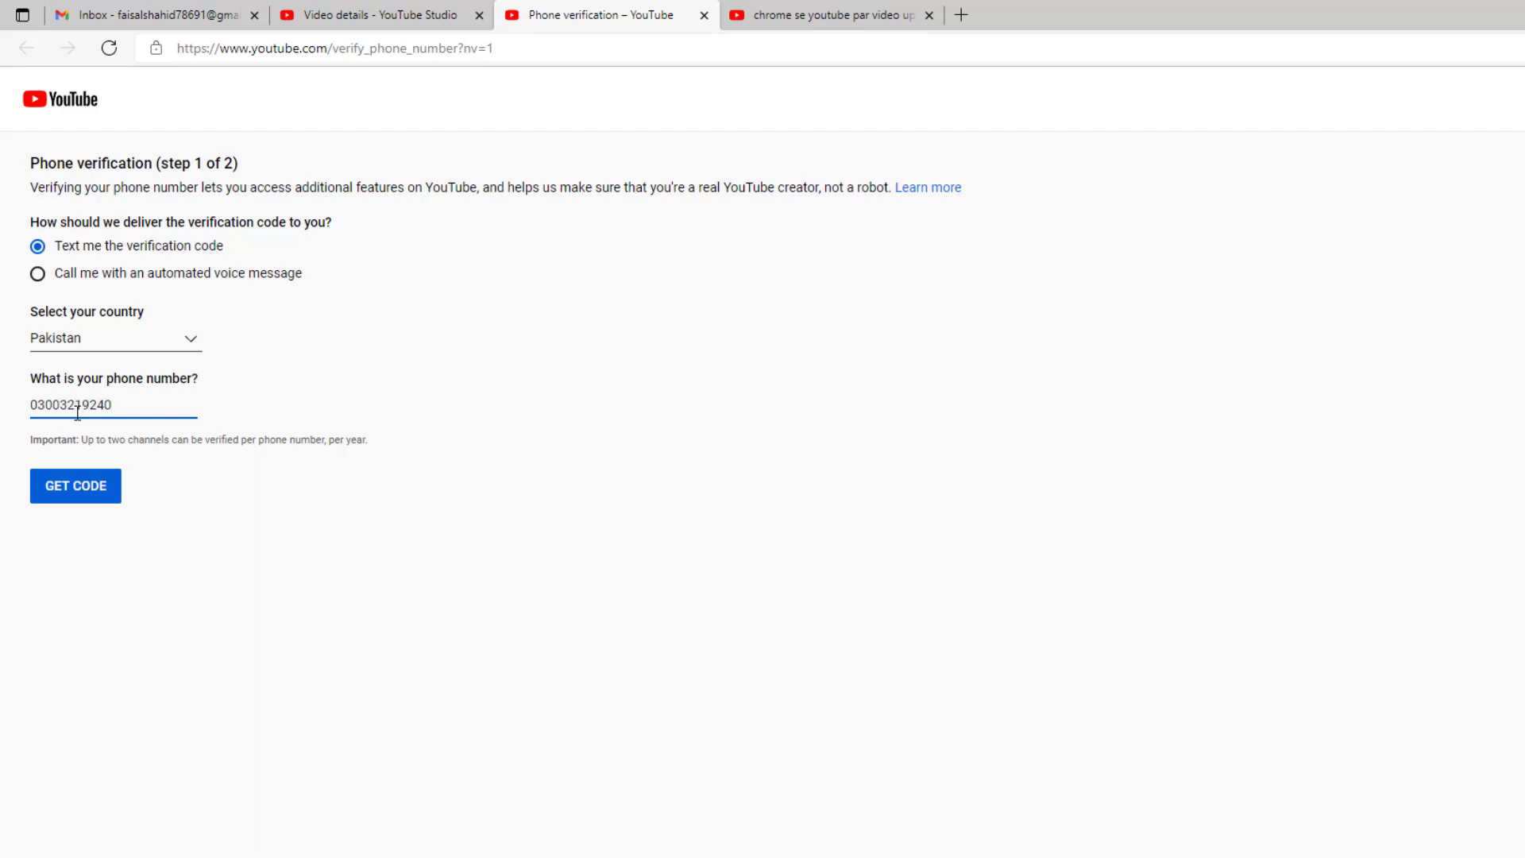
Step: Verify the channel's phone number with a texted 6-digit code, then reload the page
click(82, 514)
click(76, 494)
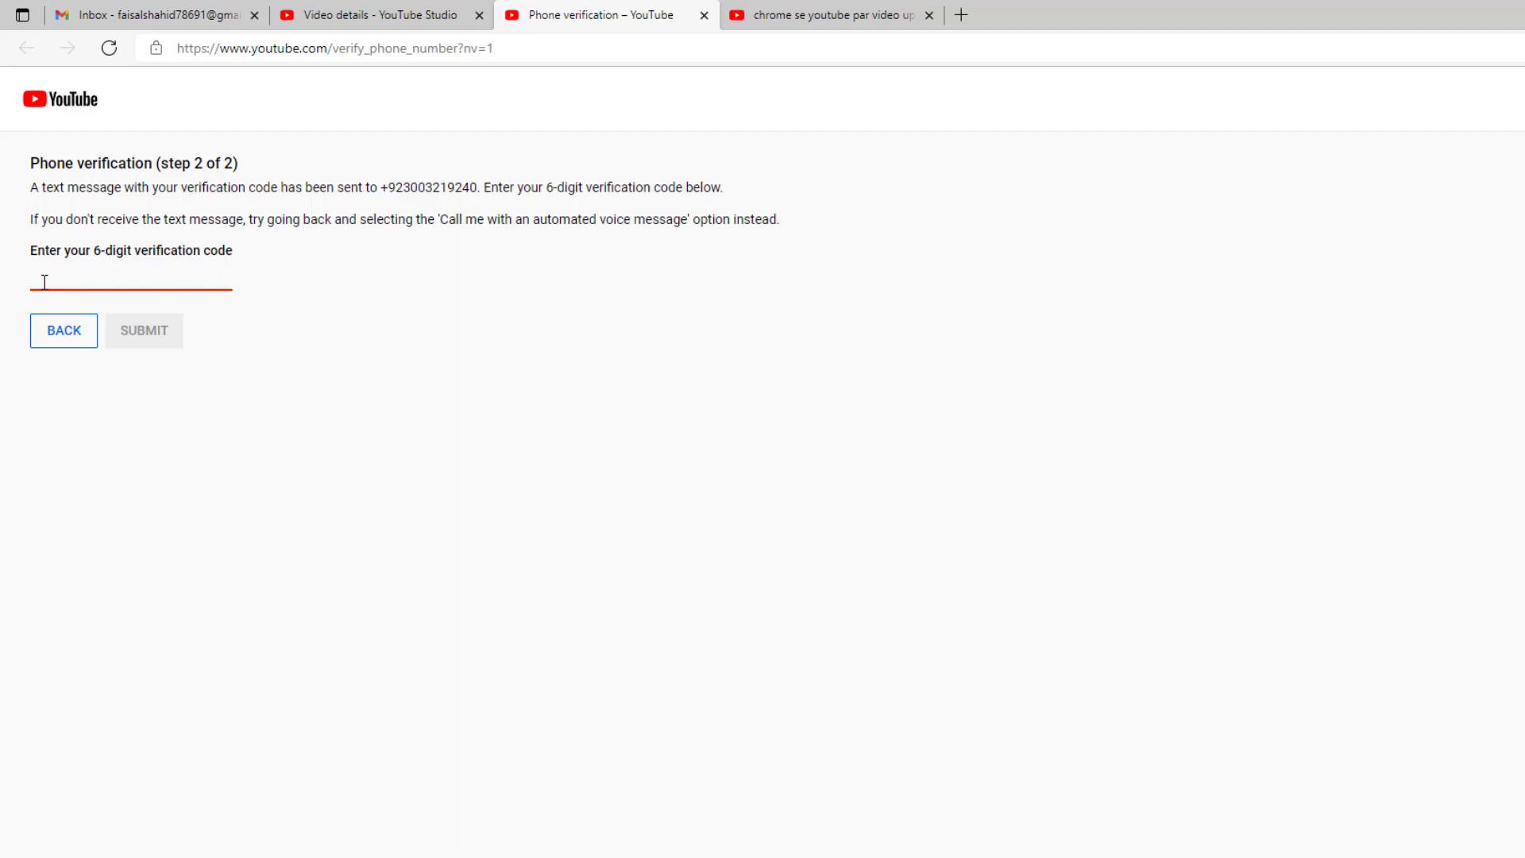
text(30)
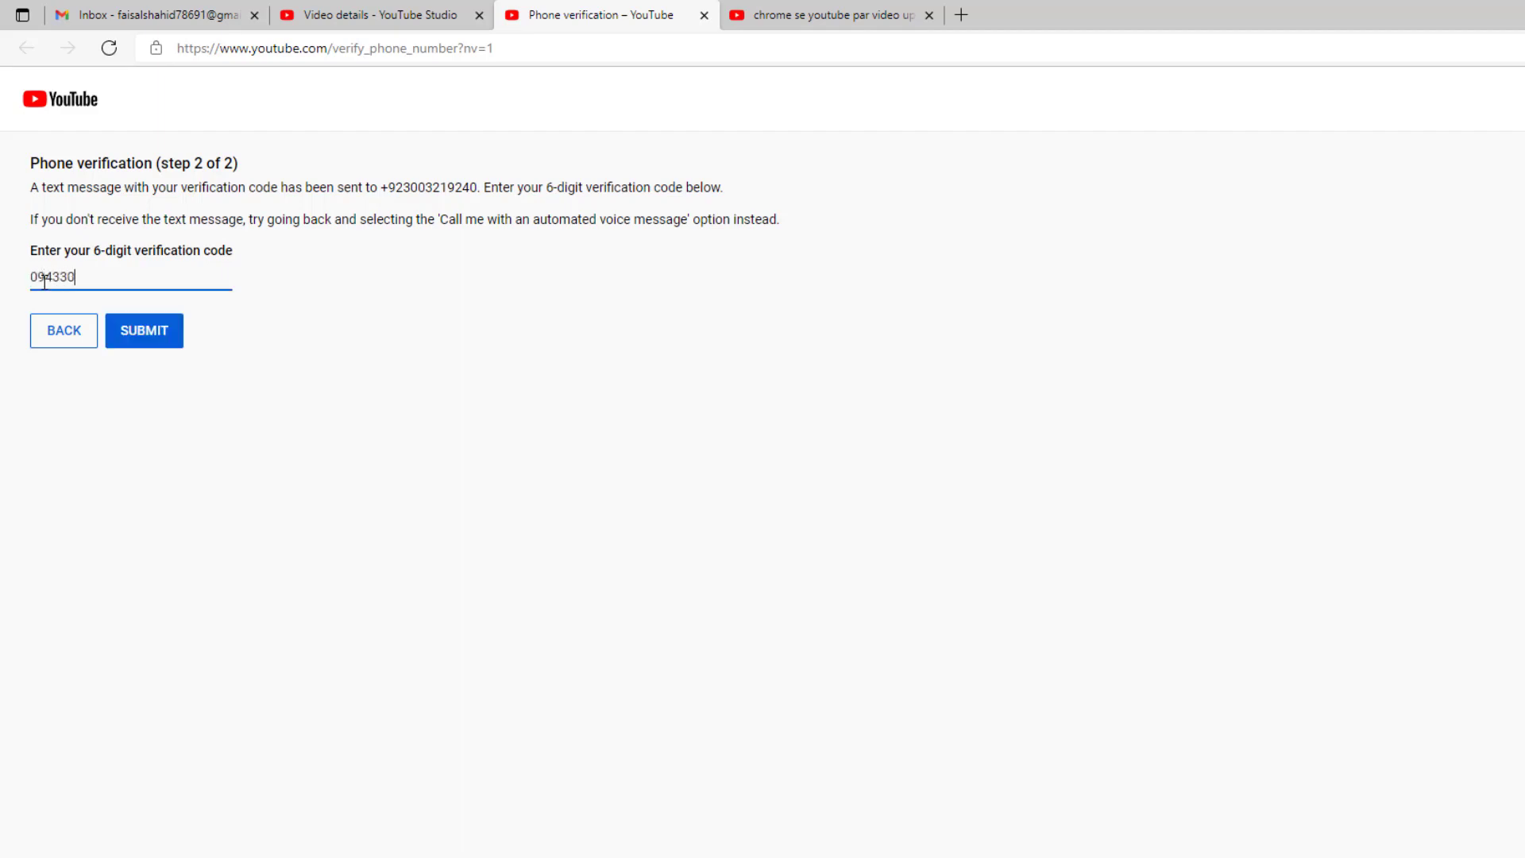
click(145, 346)
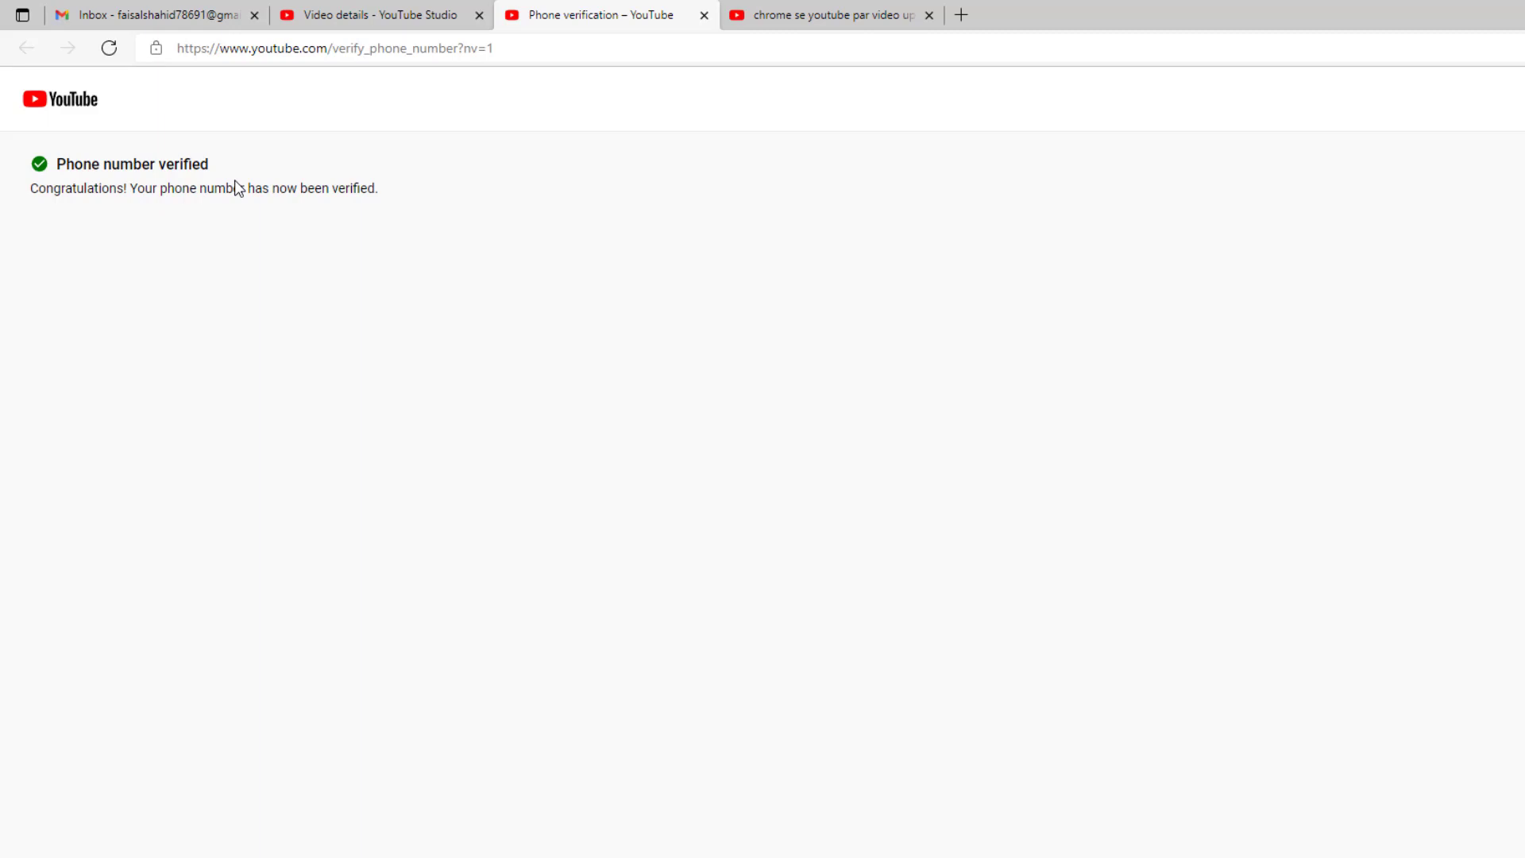
click(109, 48)
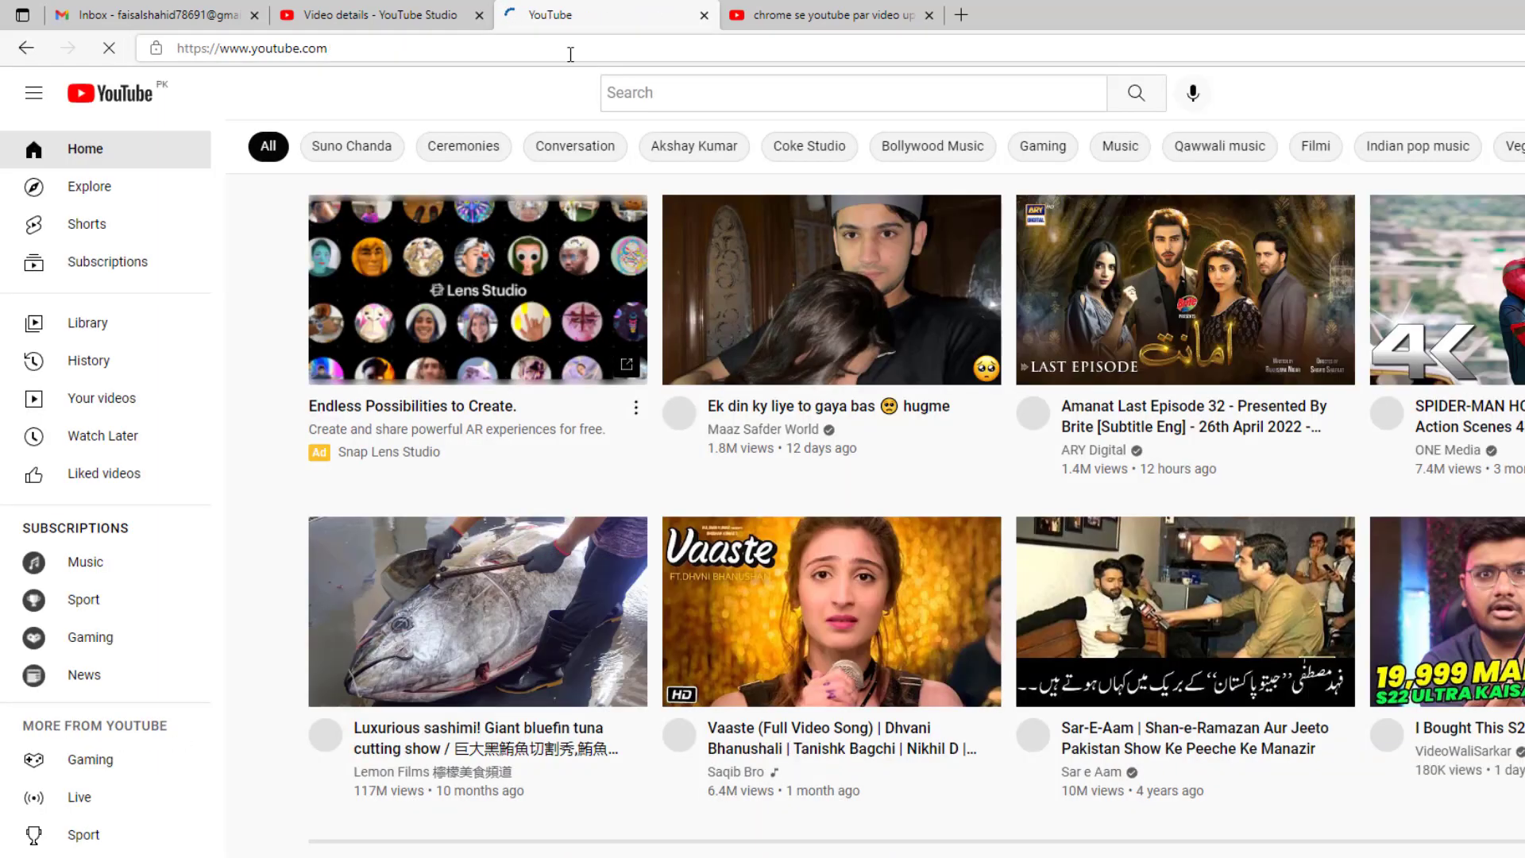
Step: Upload the Urdu-text image as the video's custom thumbnail and save
click(431, 19)
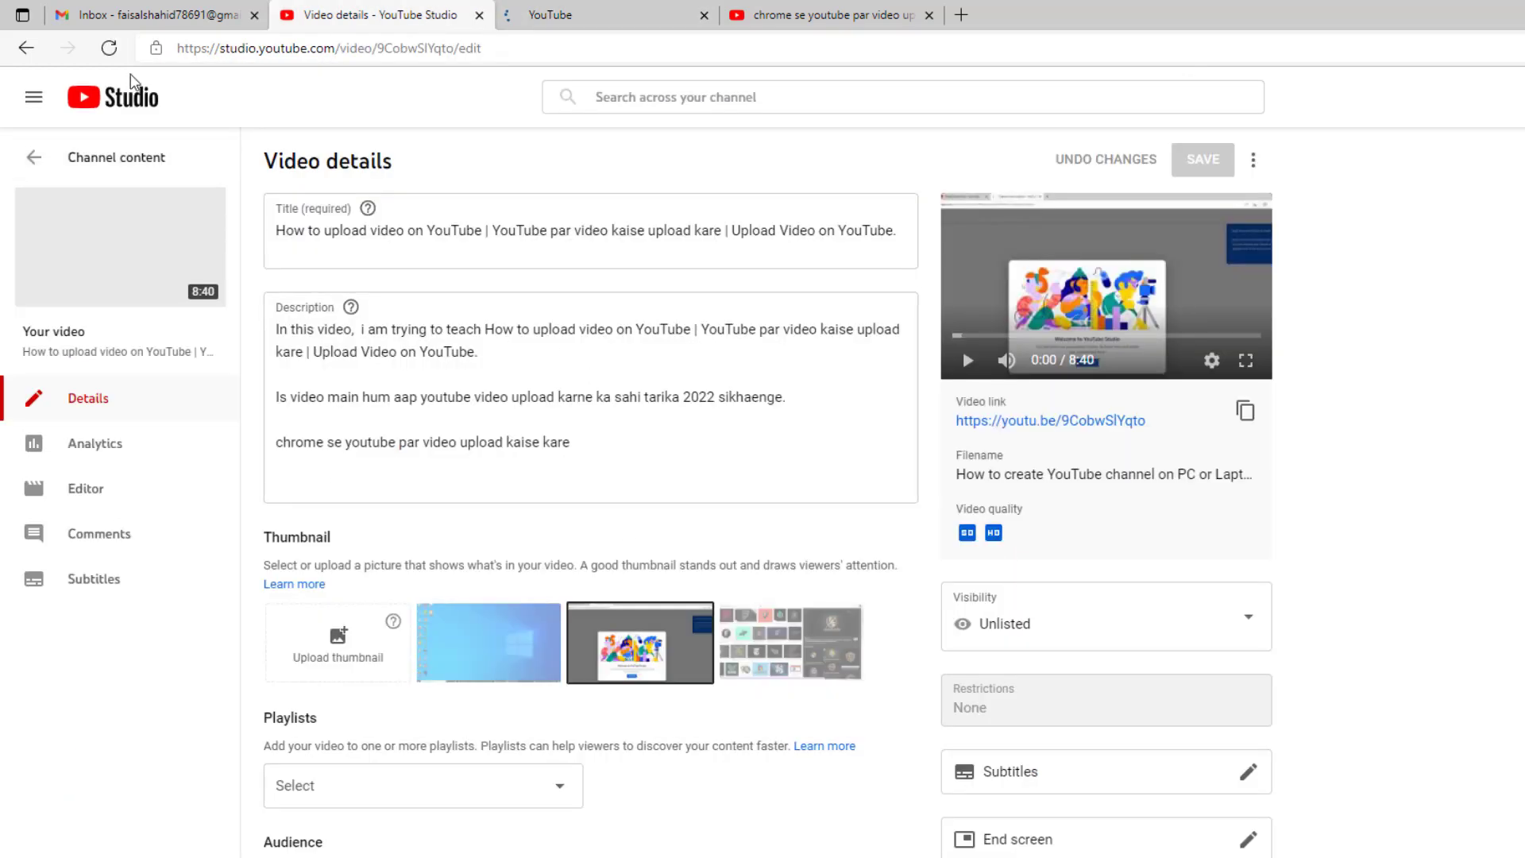
click(109, 48)
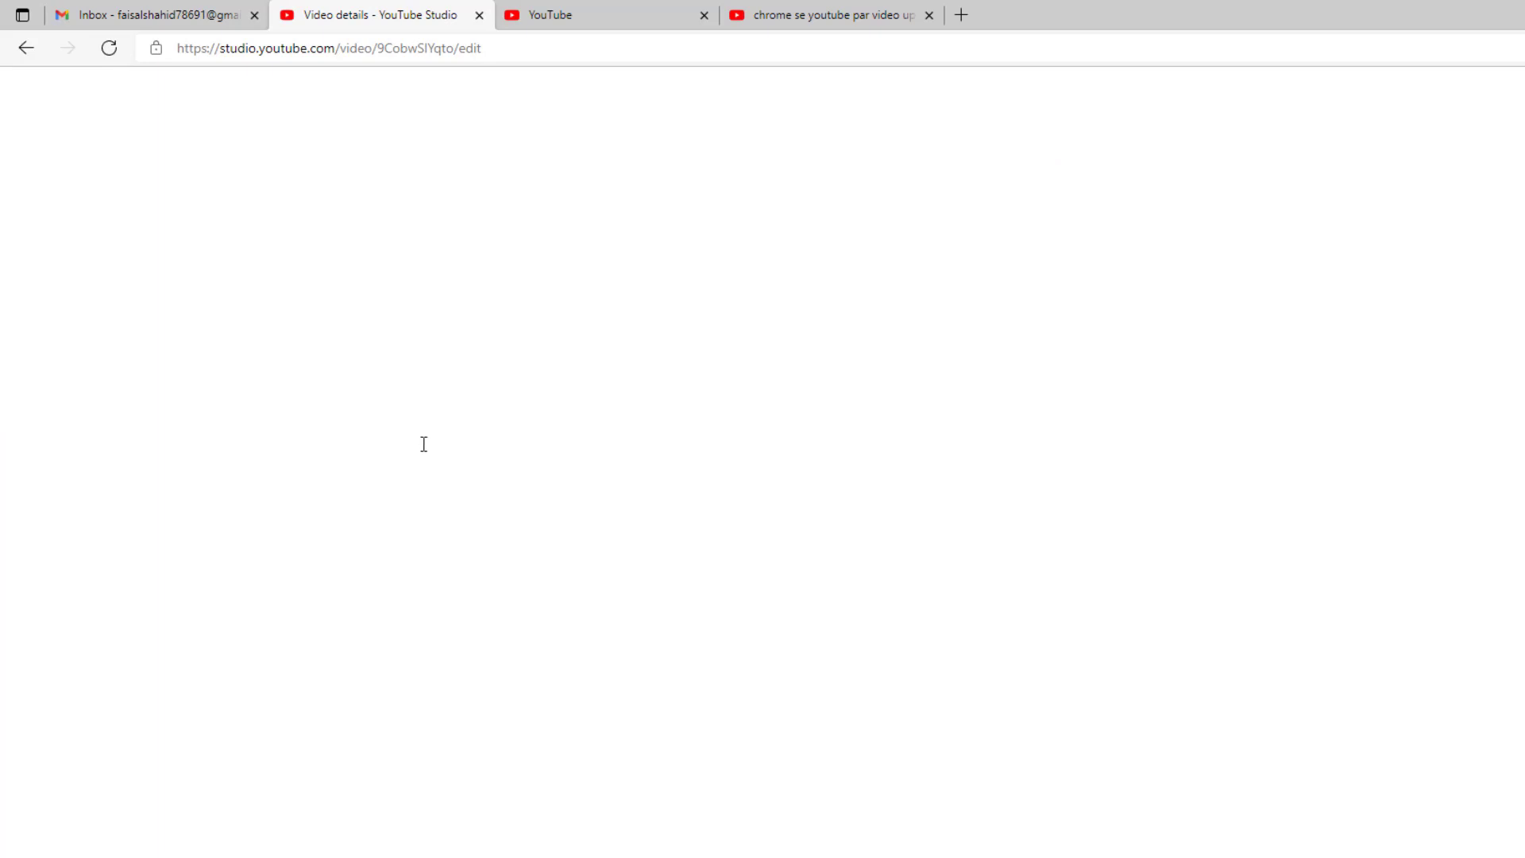
click(348, 662)
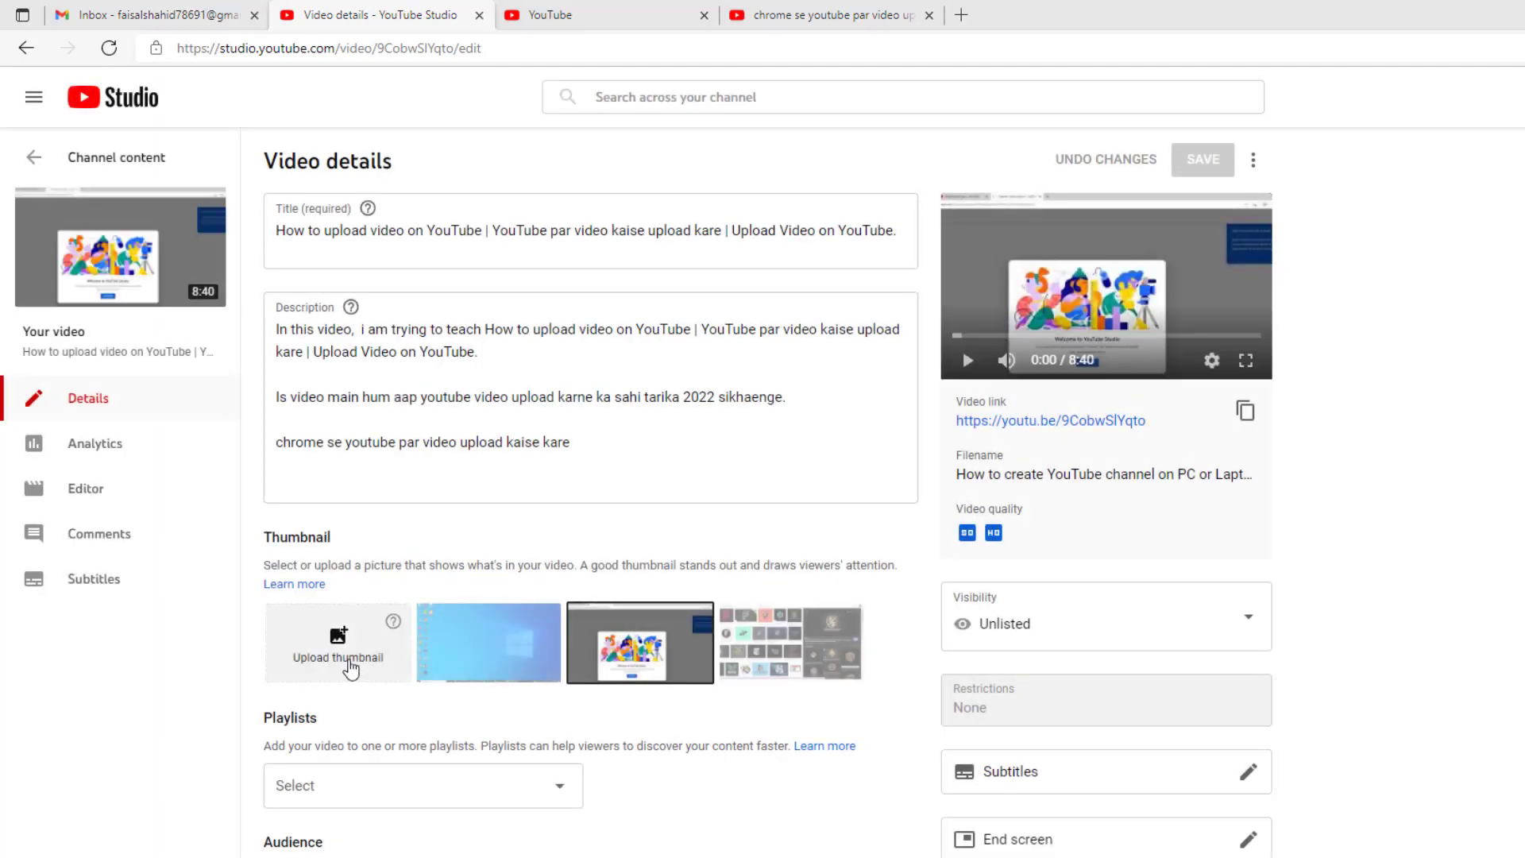
click(741, 481)
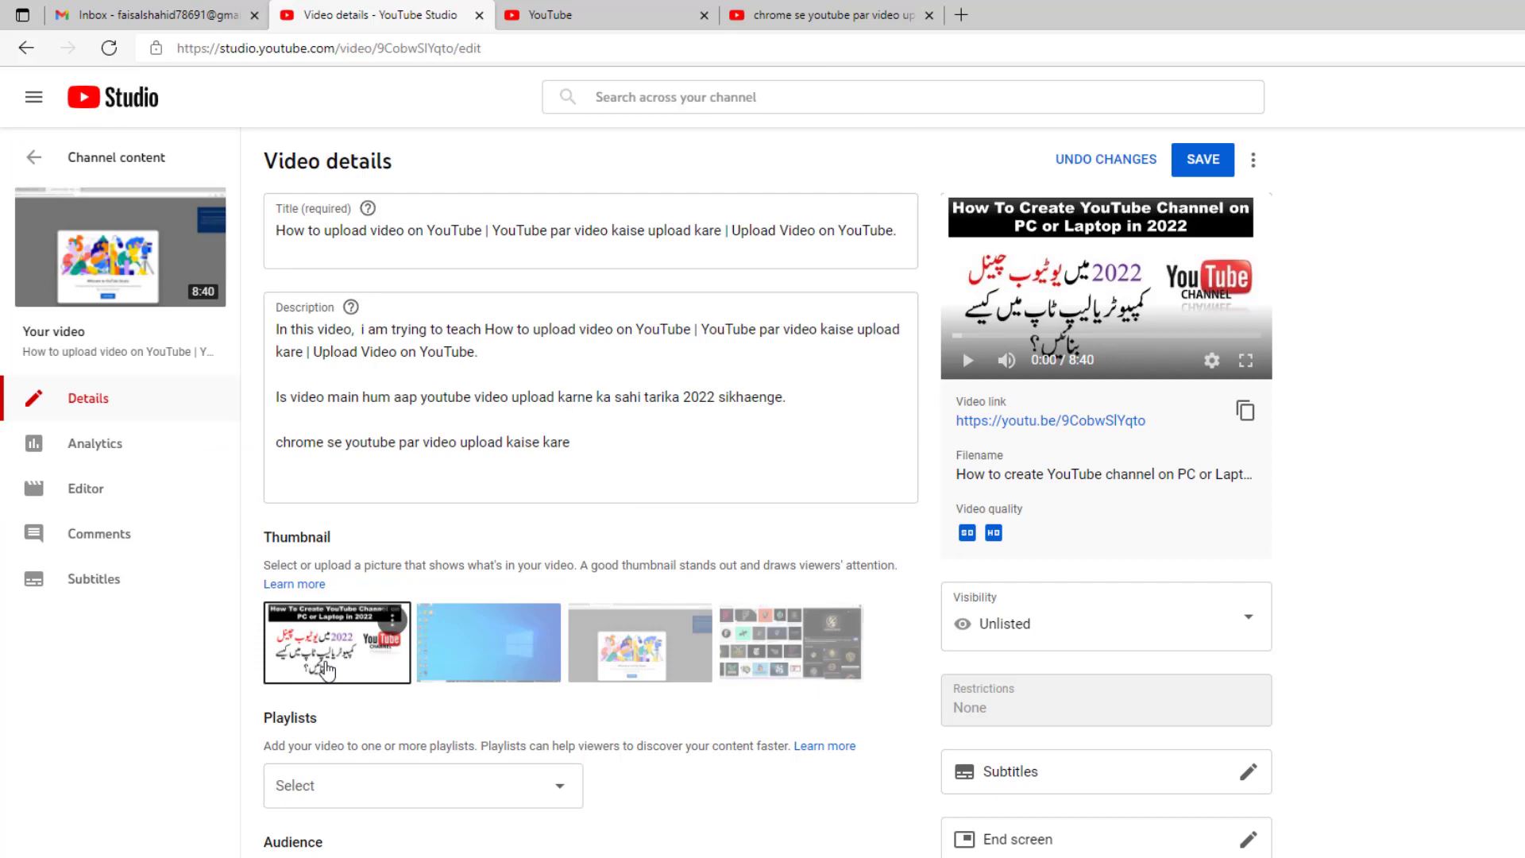
click(1208, 163)
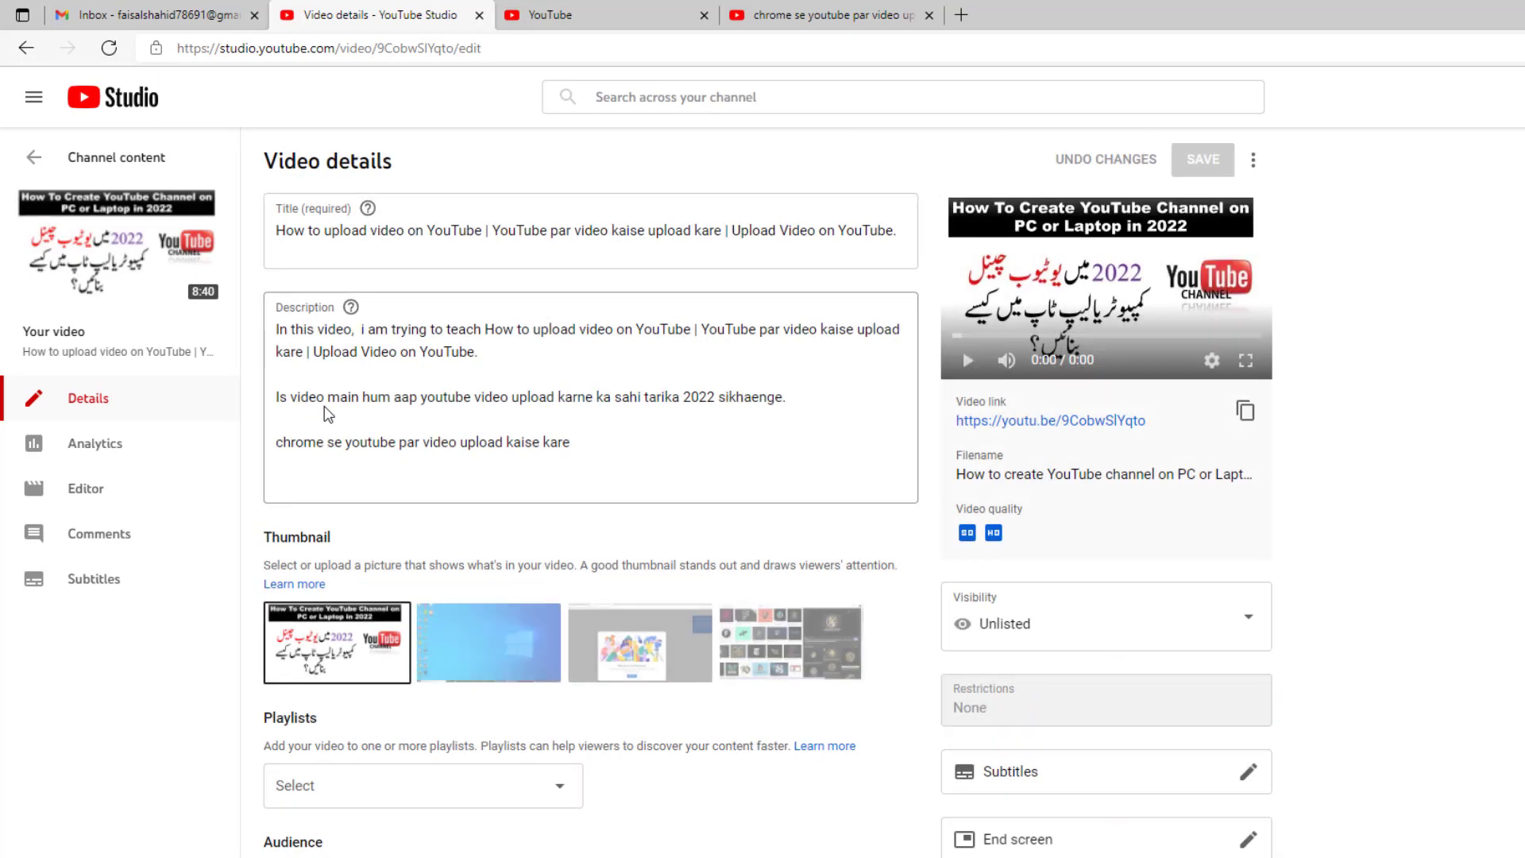
Step: Review the saved details page and its description
scroll(503, 487, down, 5)
scroll(481, 489, up, 5)
click(606, 450)
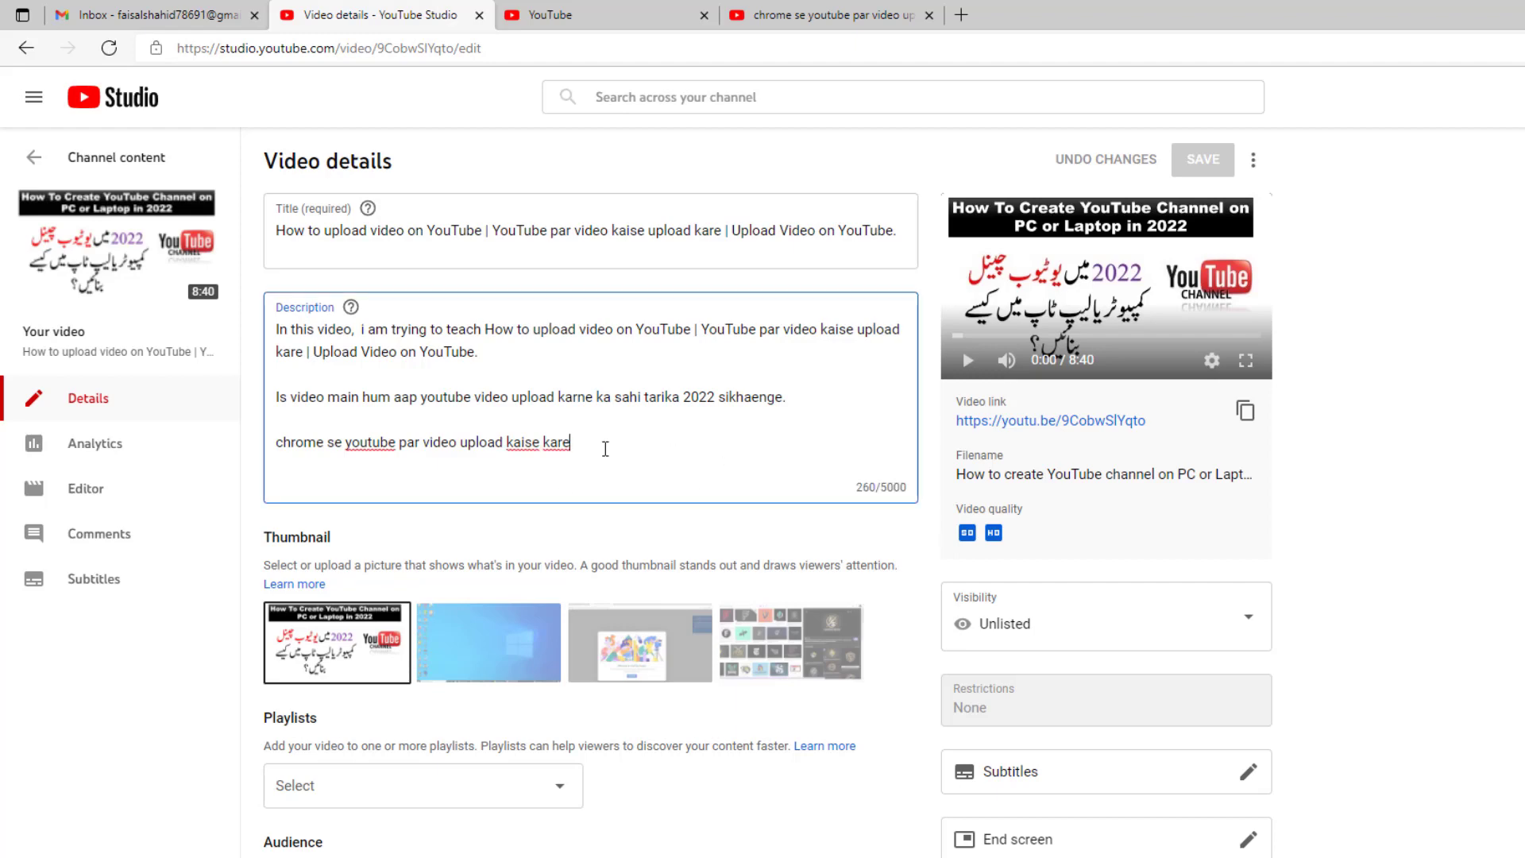
scroll(606, 449, down, 4)
scroll(606, 452, up, 4)
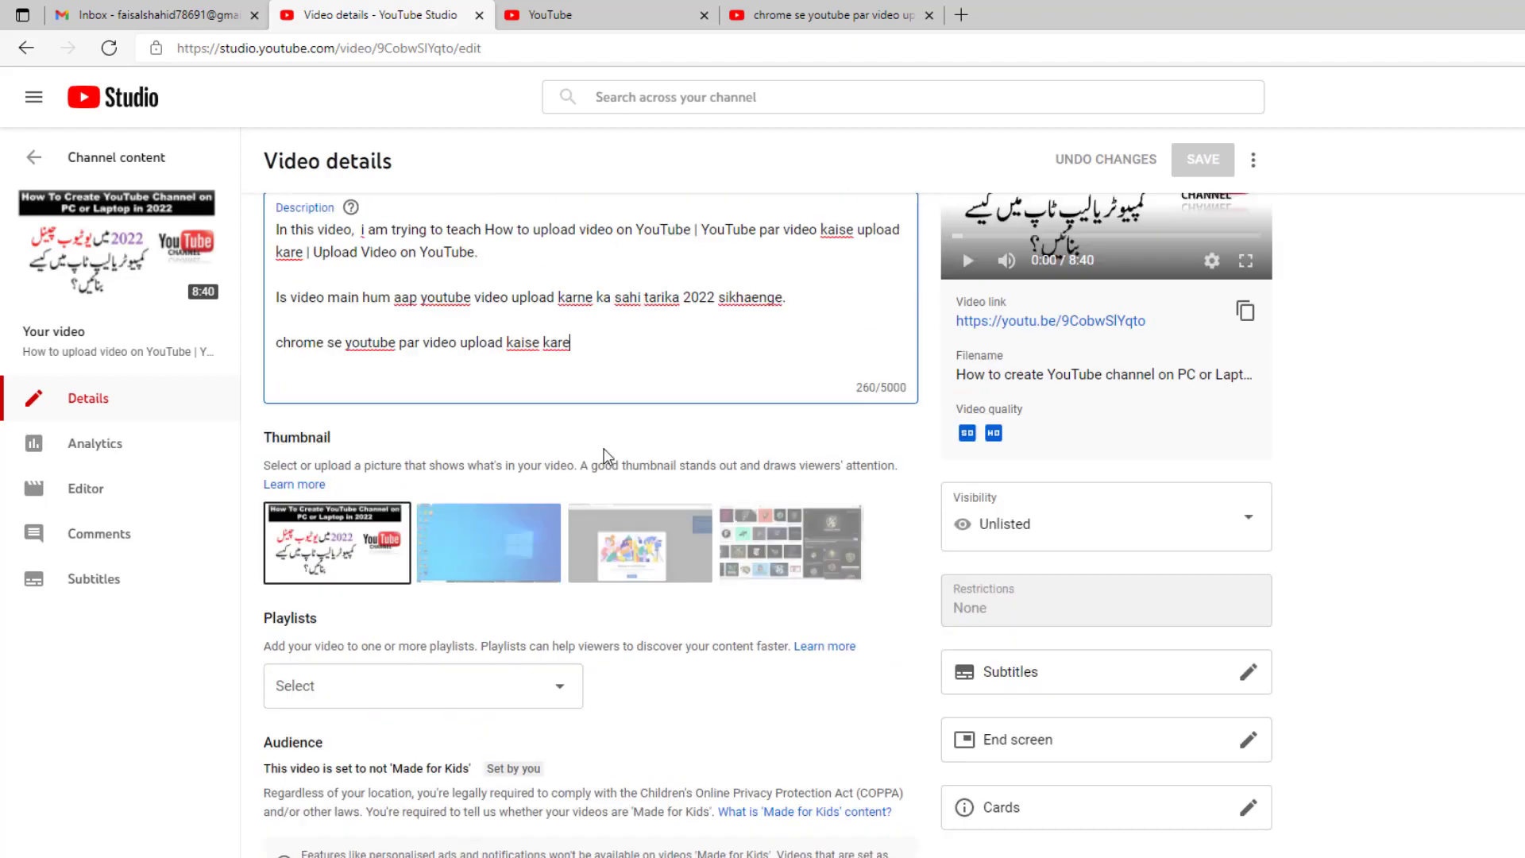